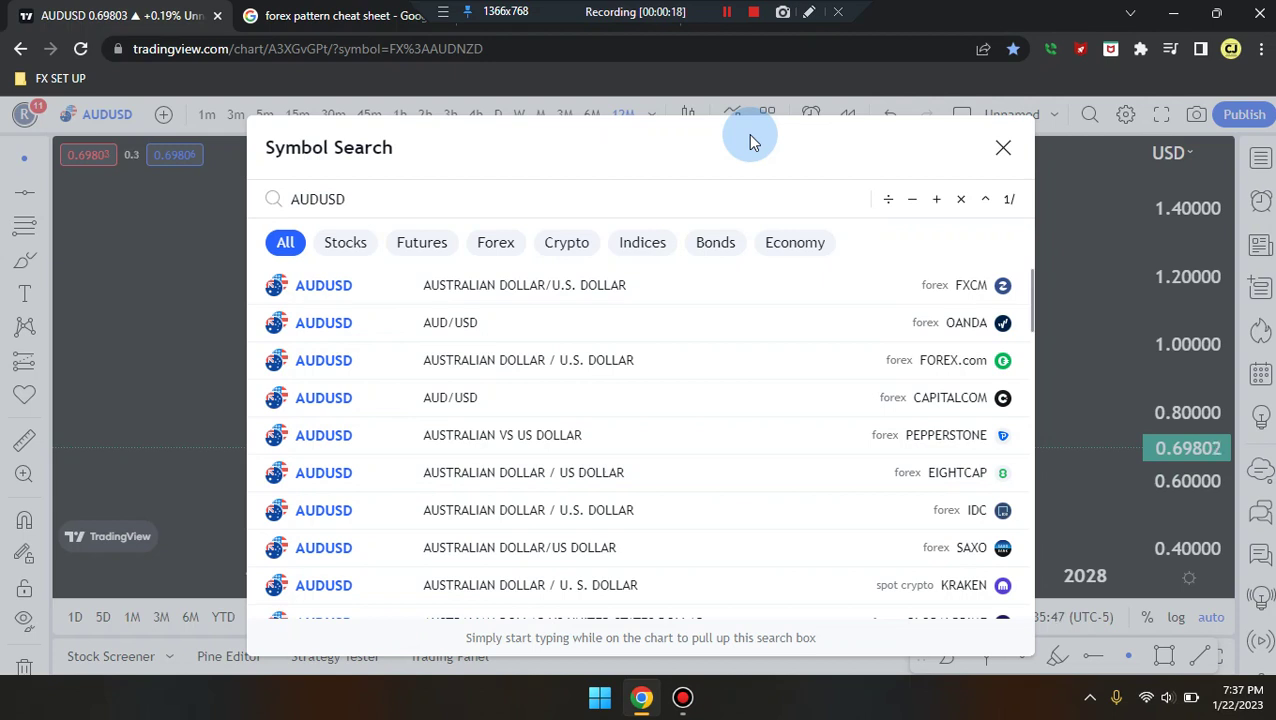
# - Dismiss the AUDUSD symbol search to return to the 12M candlestick chart
pyautogui.click(996, 148)
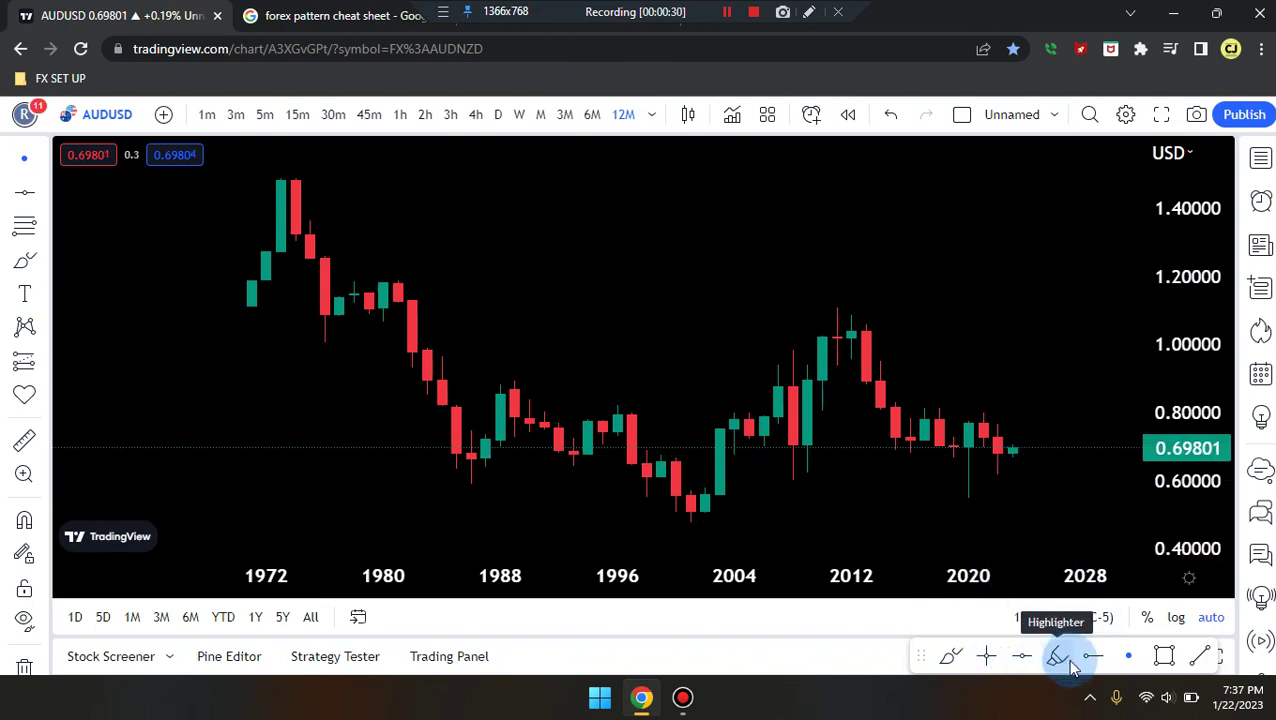
# - Place horizontal lines at 1.48272, 0.50810 and about 0.97, raising the middle one to 0.96788
pyautogui.click(1021, 656)
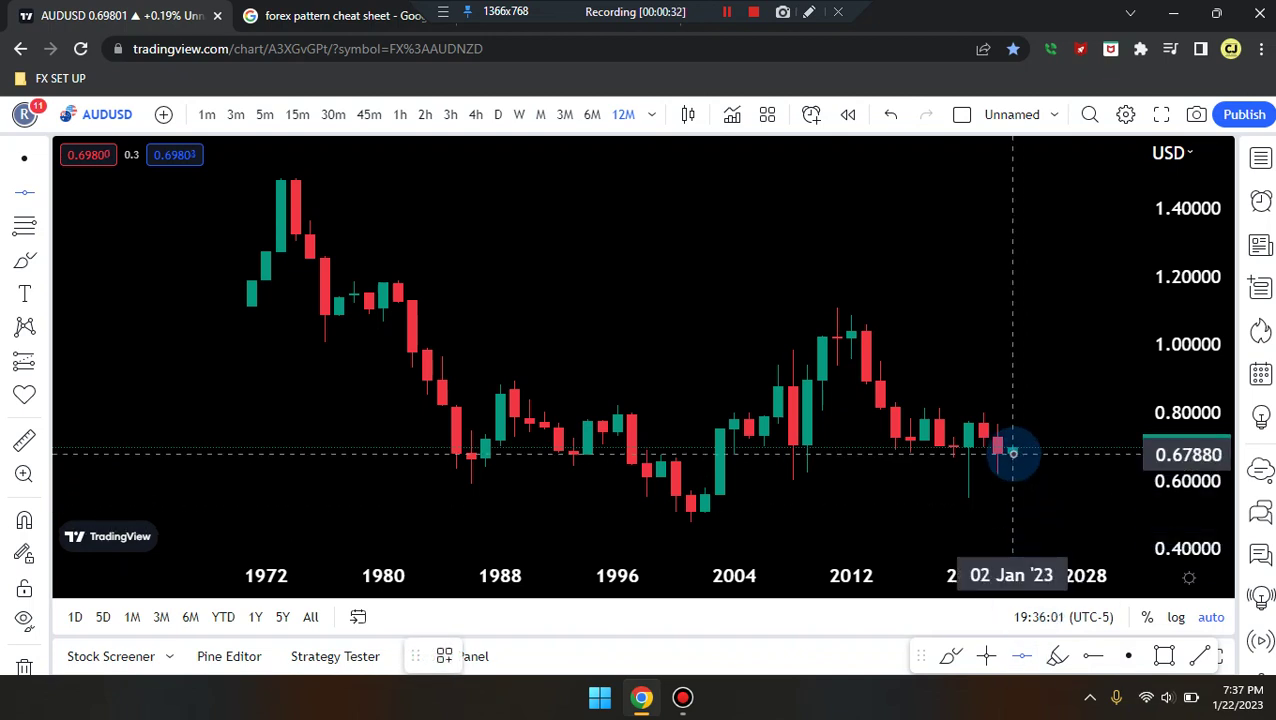
pyautogui.click(952, 180)
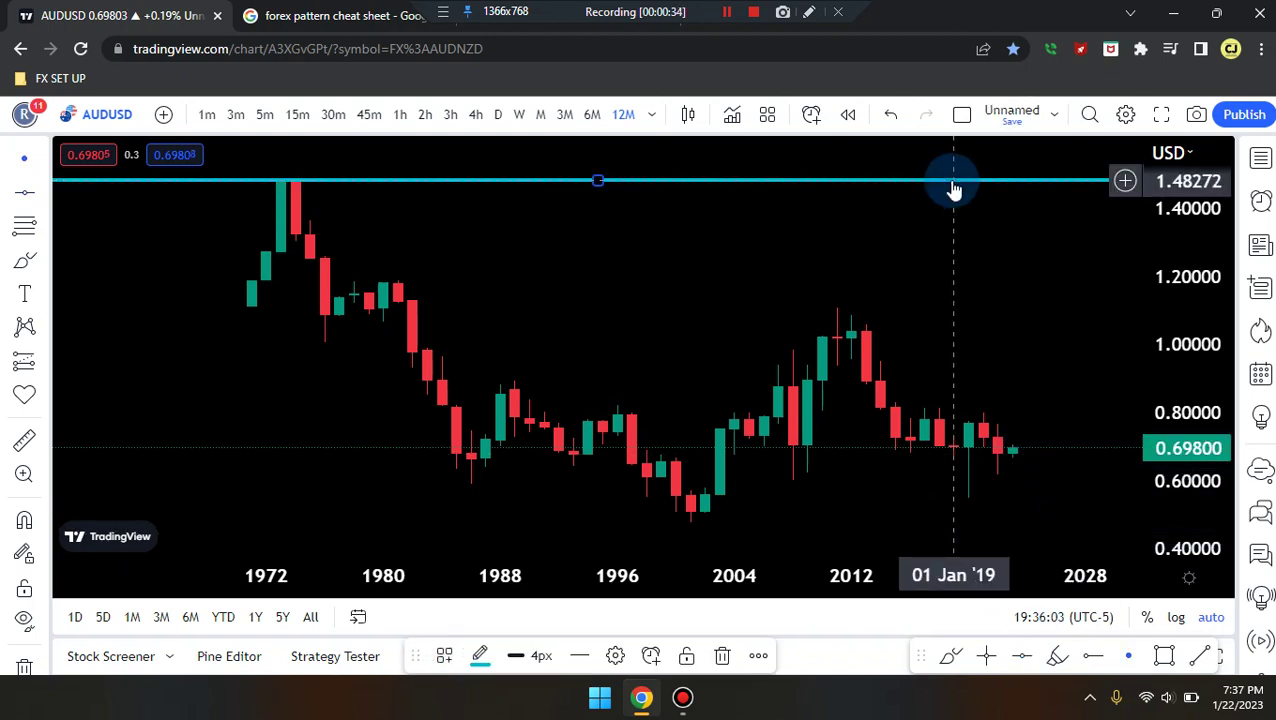
pyautogui.click(1021, 660)
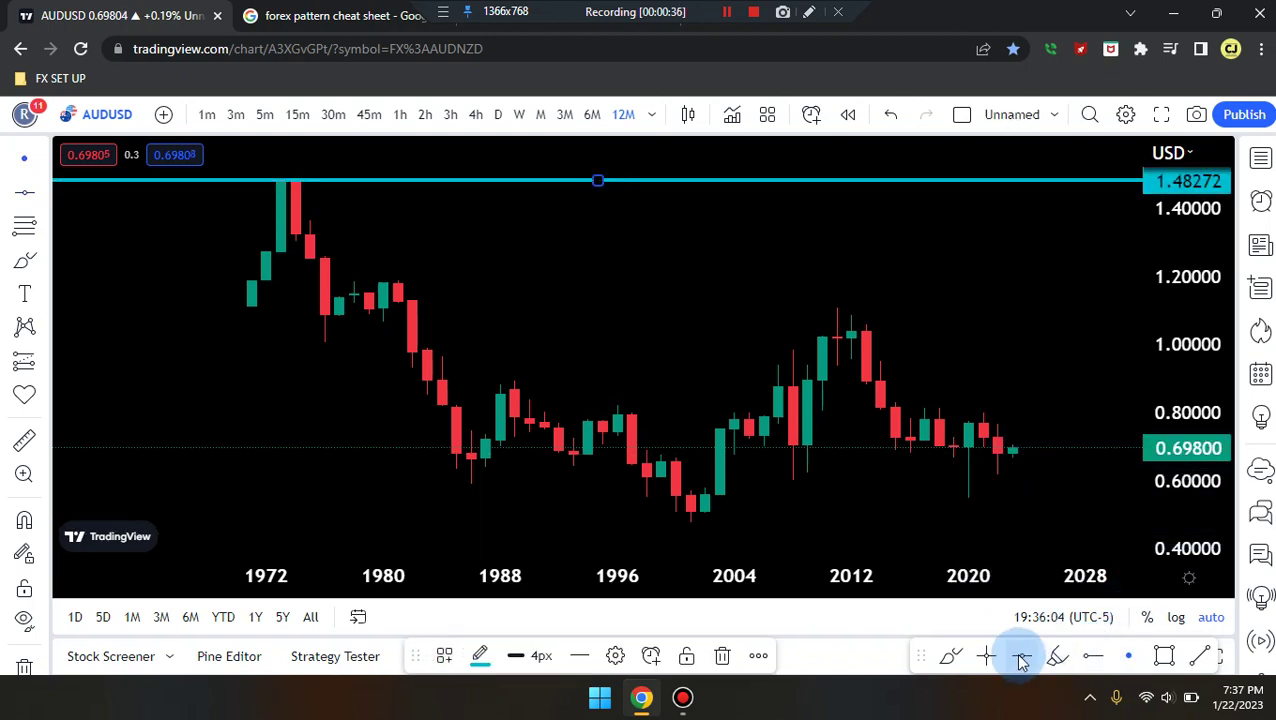
pyautogui.click(1021, 658)
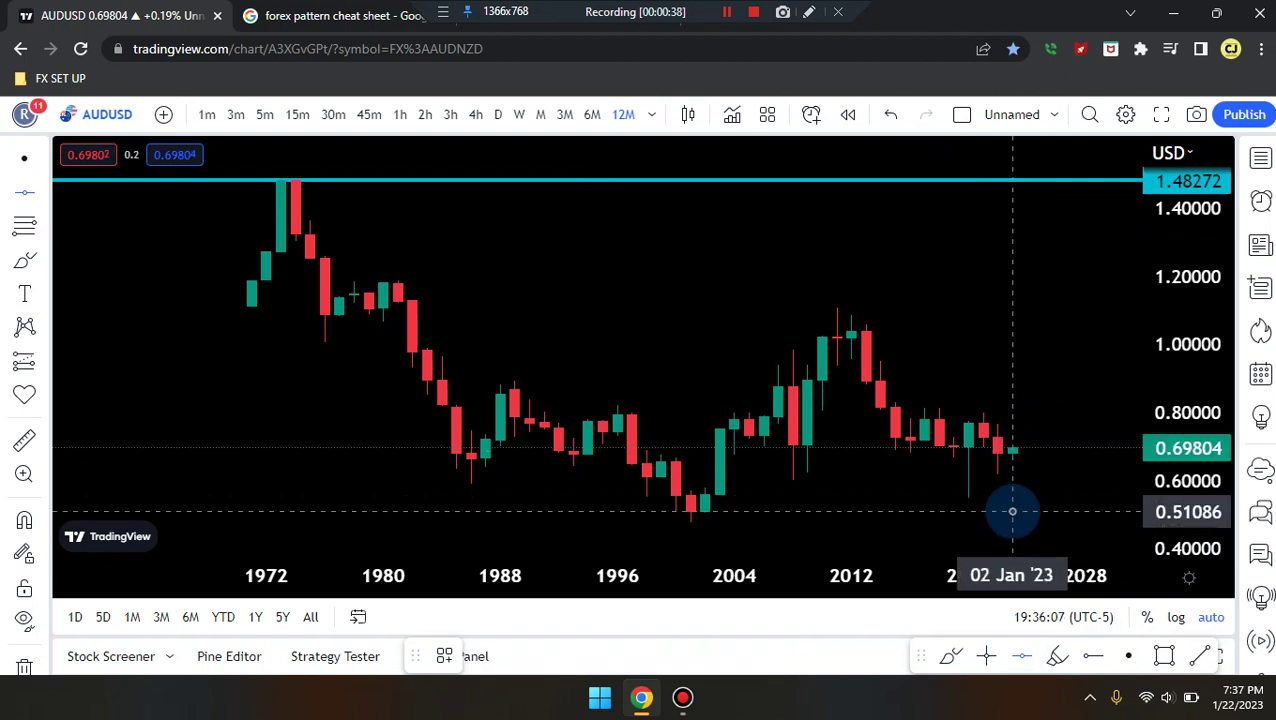
pyautogui.click(1012, 513)
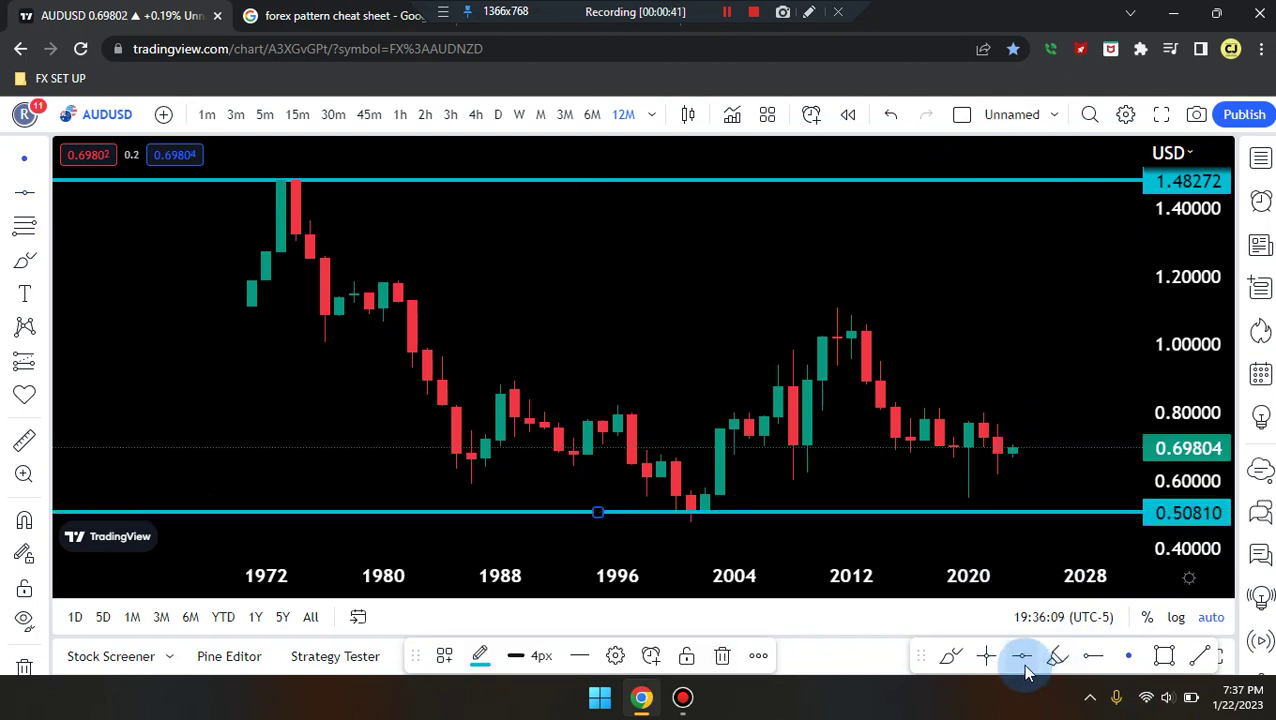
pyautogui.click(1021, 658)
pyautogui.click(692, 364)
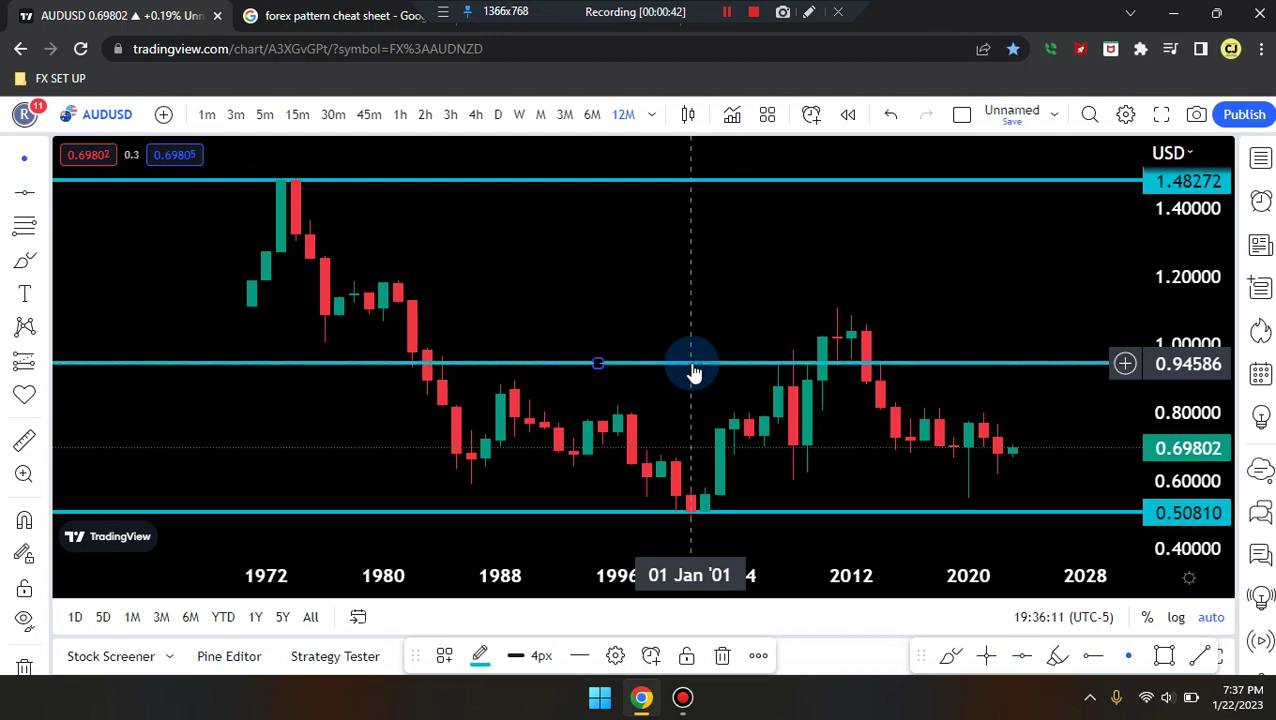
pyautogui.moveTo(692, 368)
pyautogui.mouseDown()
pyautogui.moveTo(692, 347)
pyautogui.moveTo(696, 357)
pyautogui.mouseUp()
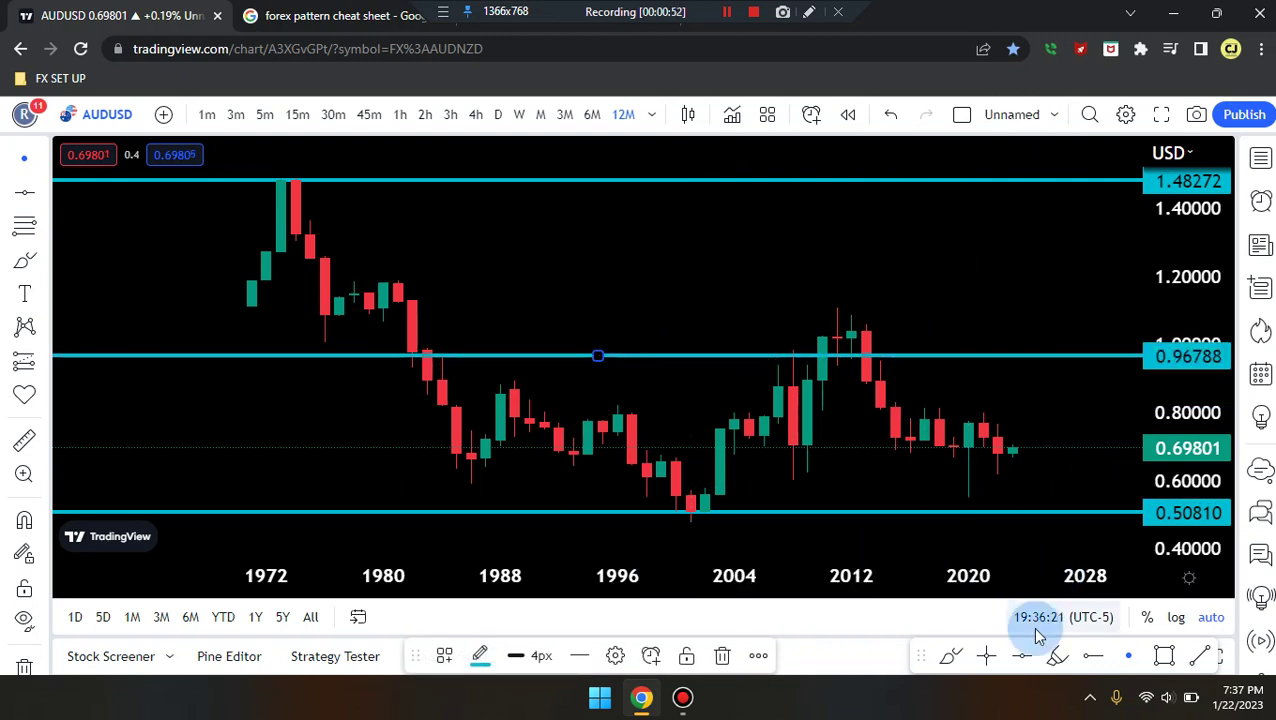
# - Start a white horizontal ray from the 2002 candle and raise the middle cyan line to 0.98991
pyautogui.click(1093, 656)
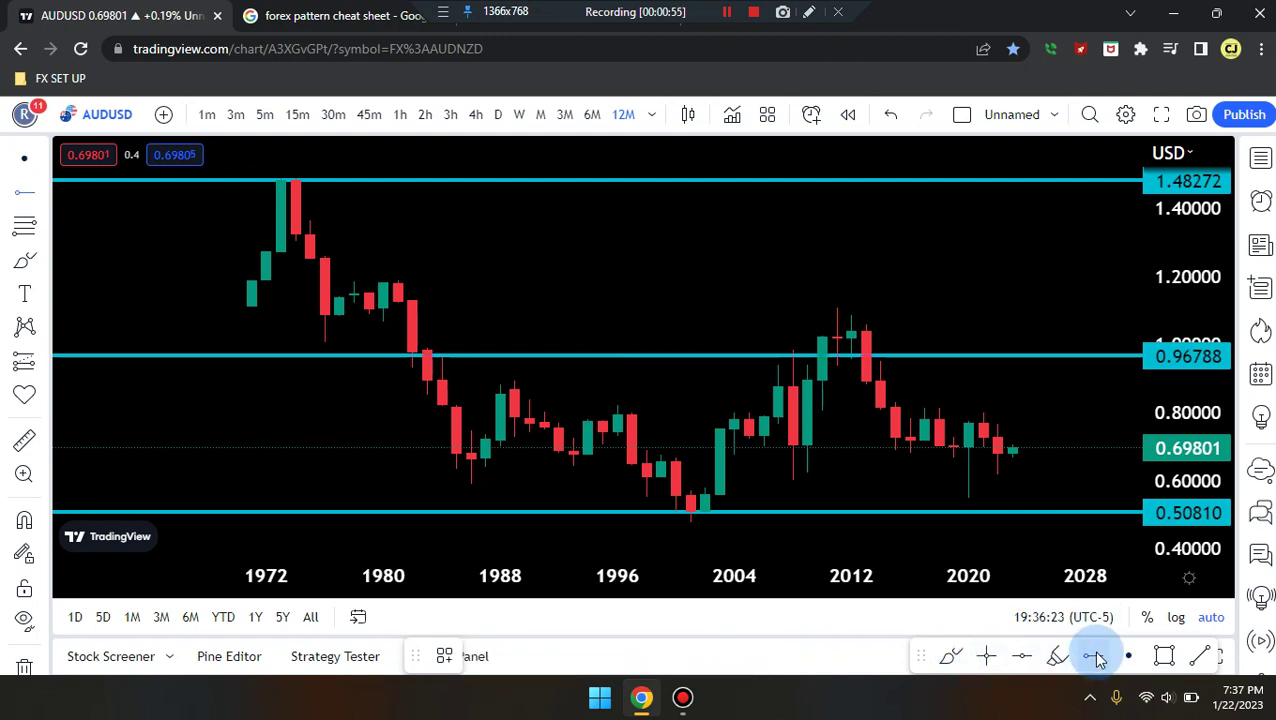
pyautogui.click(702, 417)
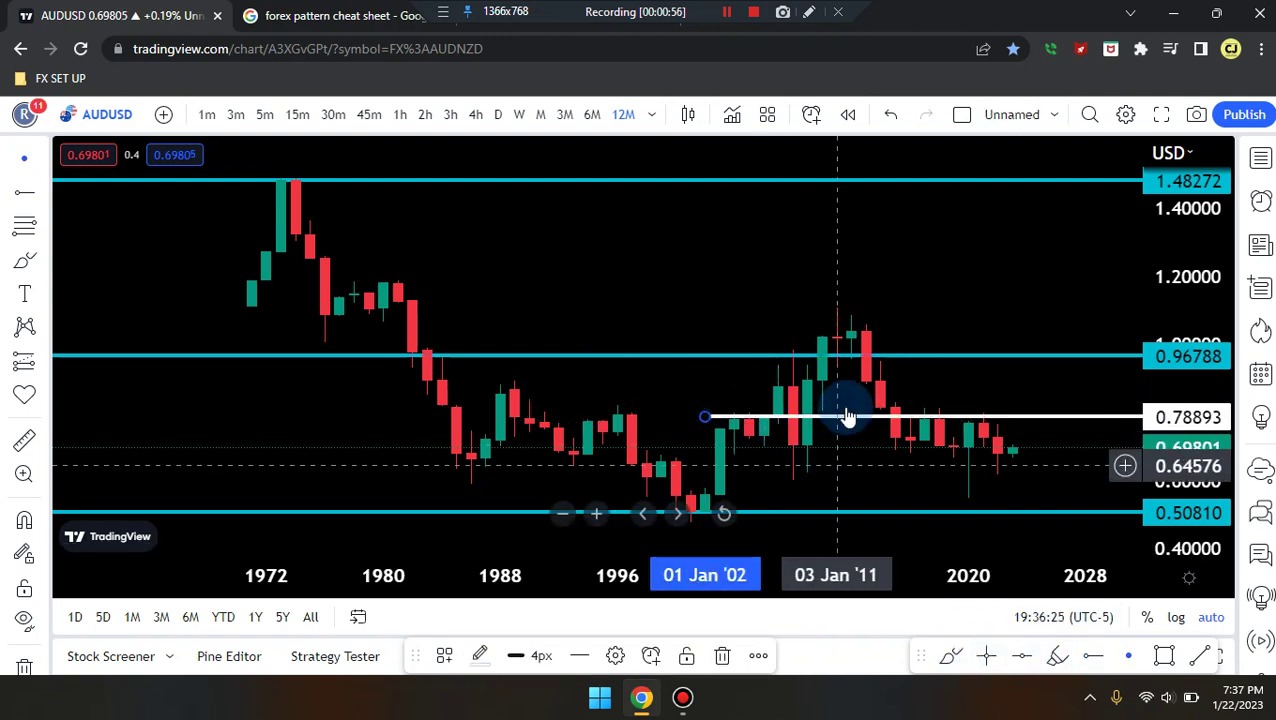
pyautogui.moveTo(723, 356); pyautogui.dragTo(724, 350)
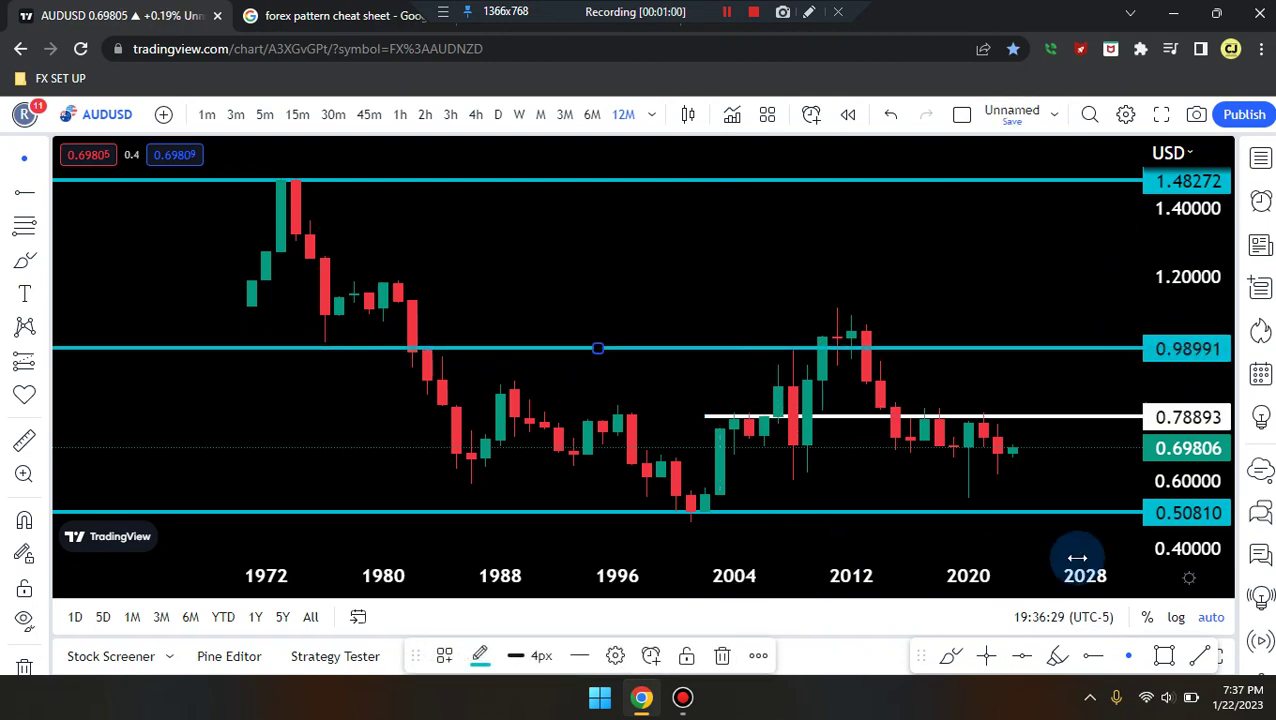
# - Add white rays at 0.86326 and 0.60446 and move the first ray down to 0.72836
pyautogui.click(1093, 656)
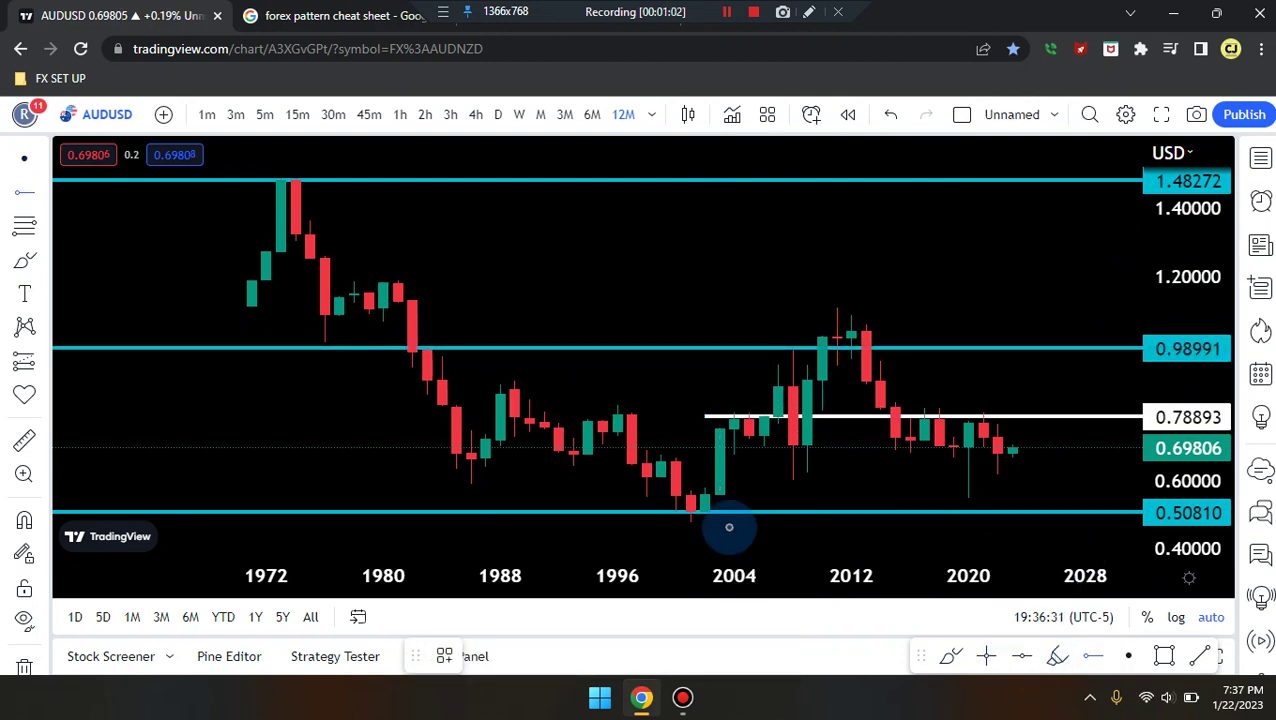
pyautogui.click(708, 483)
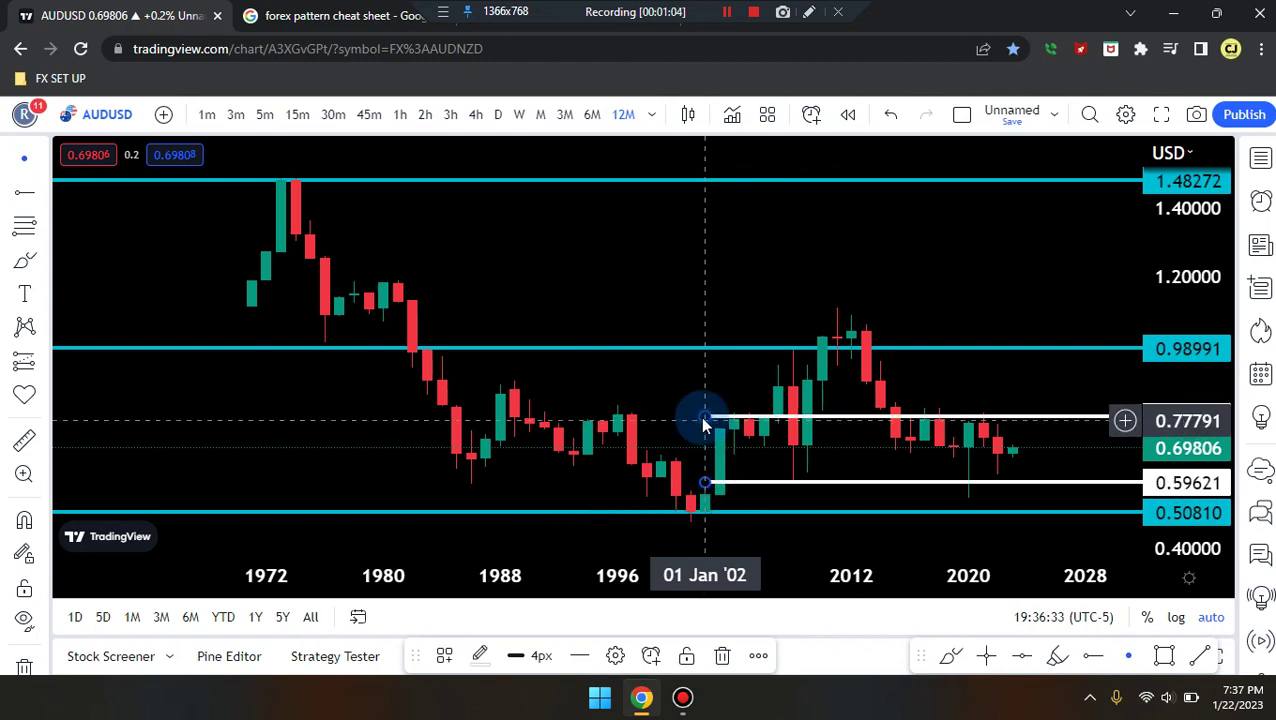
pyautogui.moveTo(701, 414); pyautogui.dragTo(706, 441)
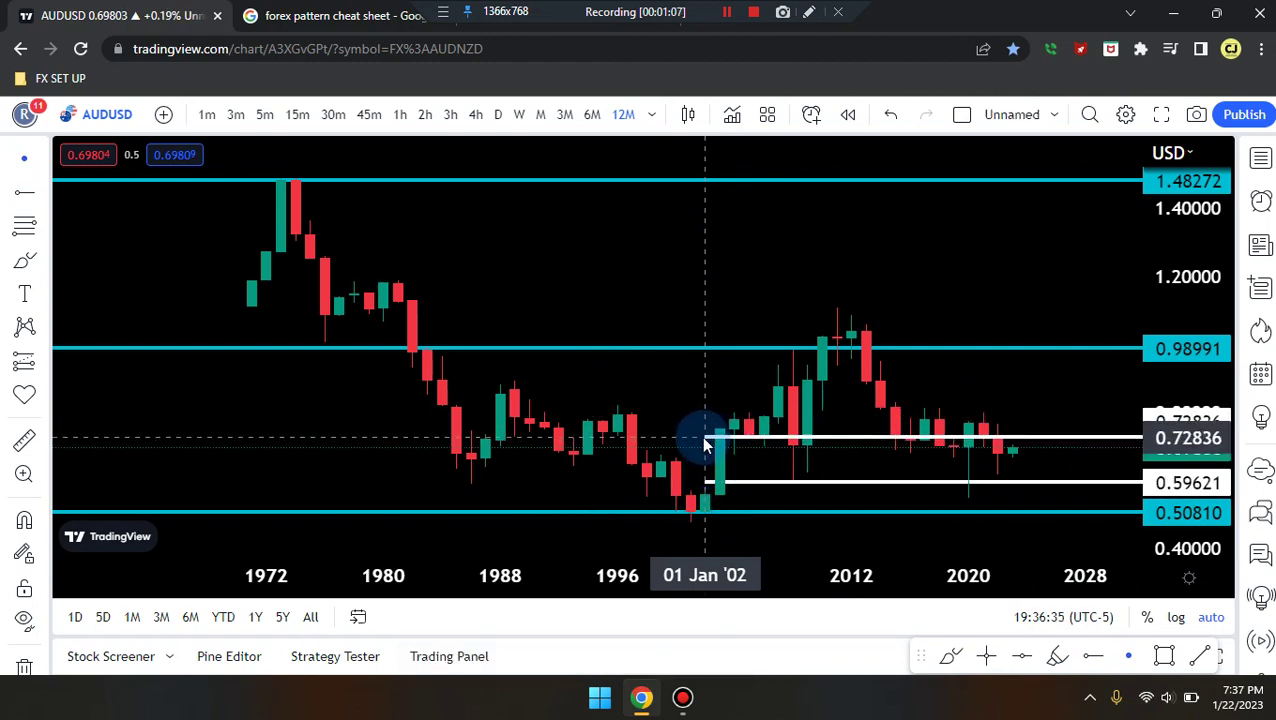
pyautogui.click(1096, 657)
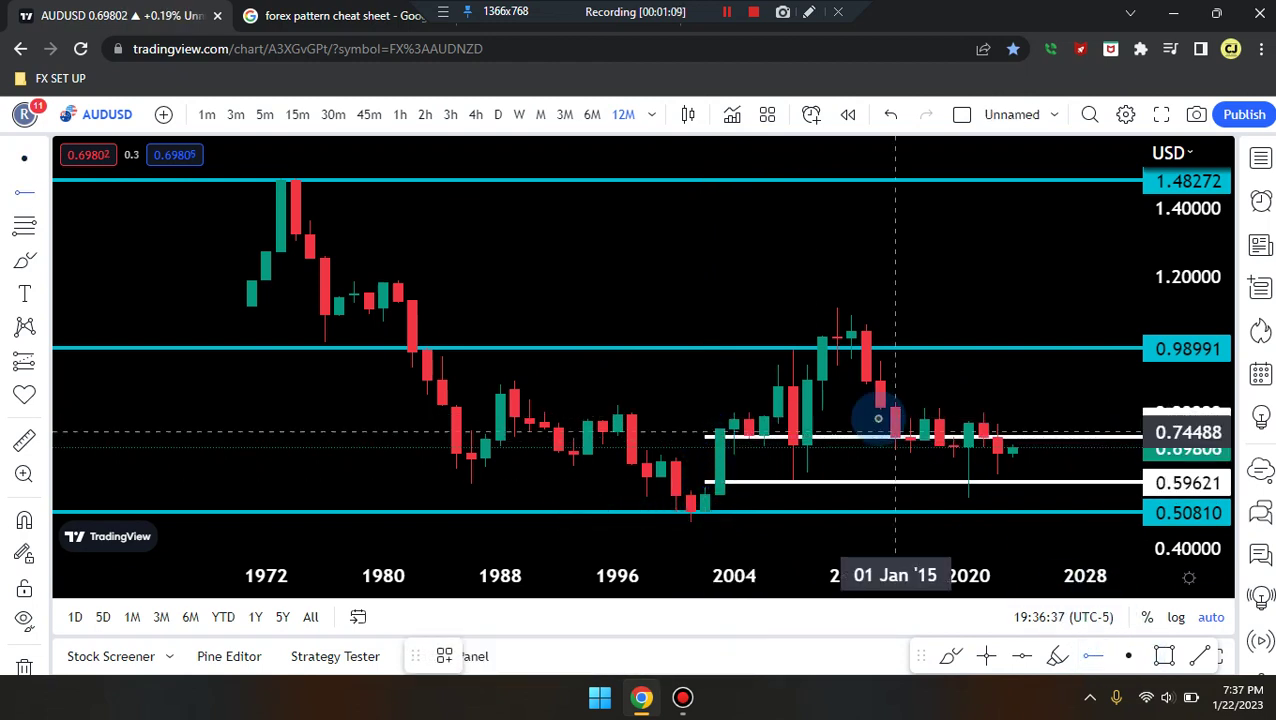
pyautogui.click(706, 392)
pyautogui.moveTo(720, 483); pyautogui.dragTo(705, 481)
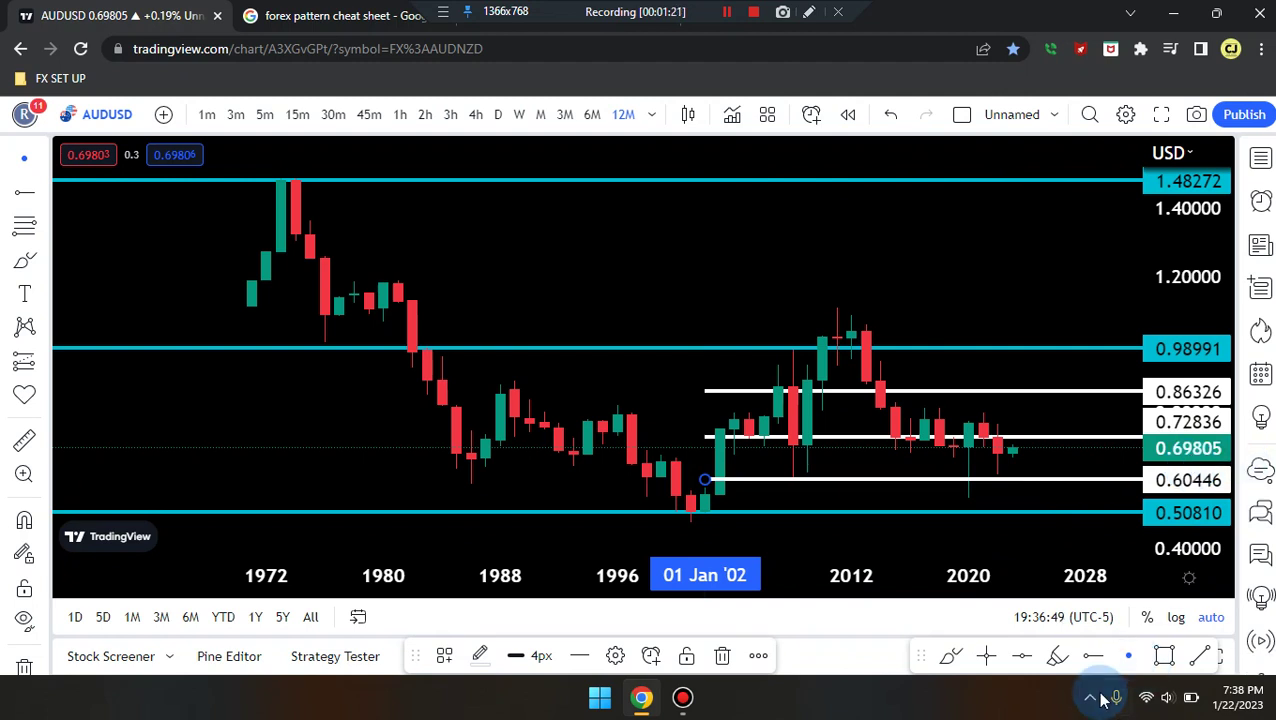
pyautogui.click(988, 658)
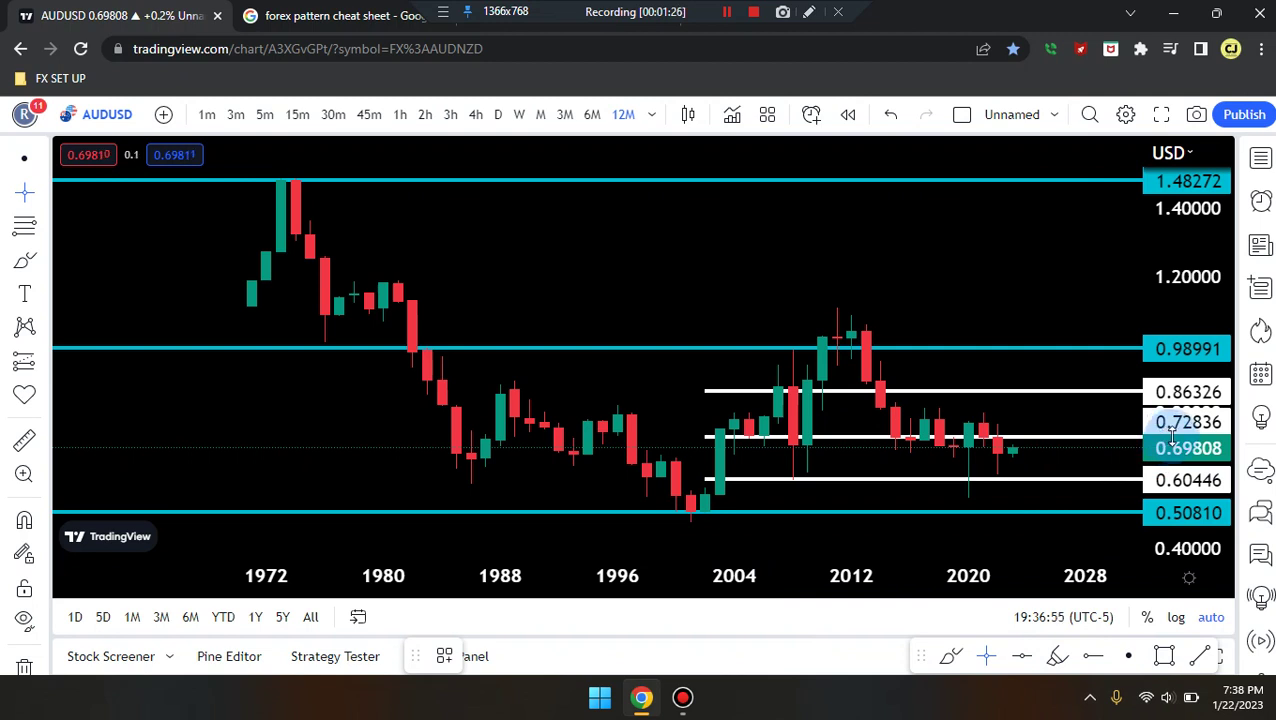
# - Mark 0.70908 and 0.79994 with thin cross lines near 2028
pyautogui.click(1118, 444)
pyautogui.rightClick(1120, 445)
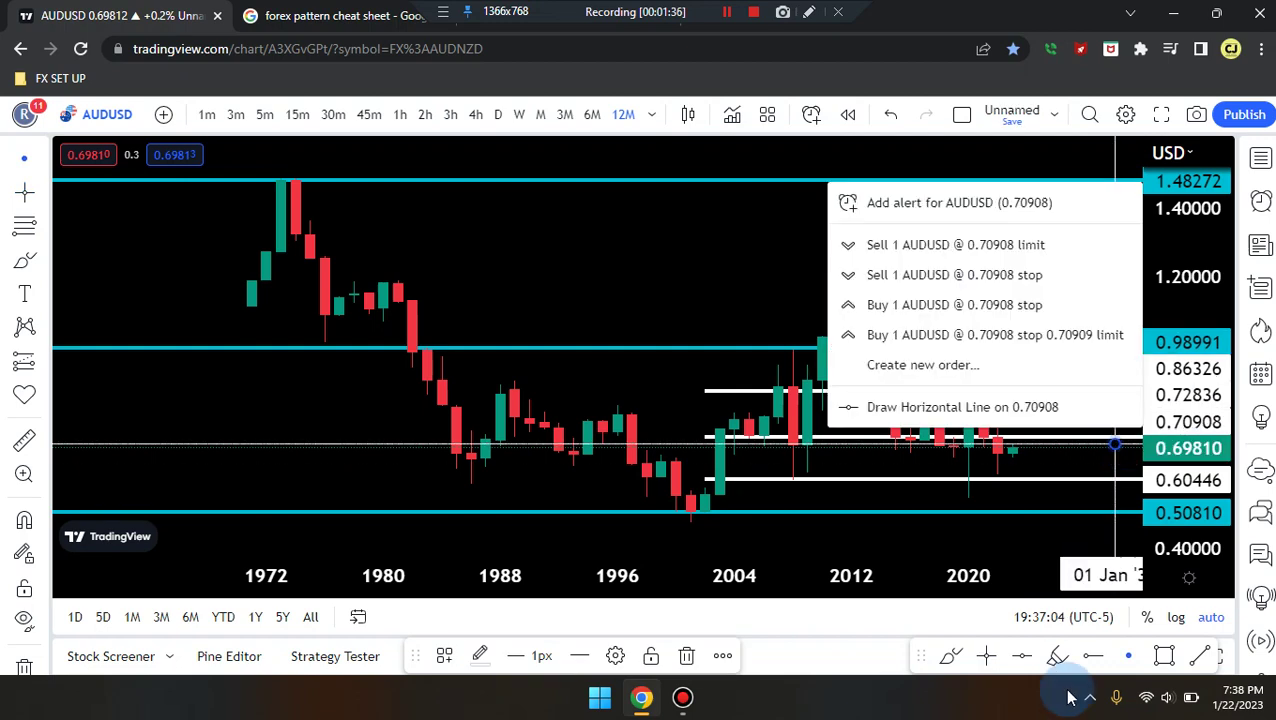
pyautogui.click(986, 655)
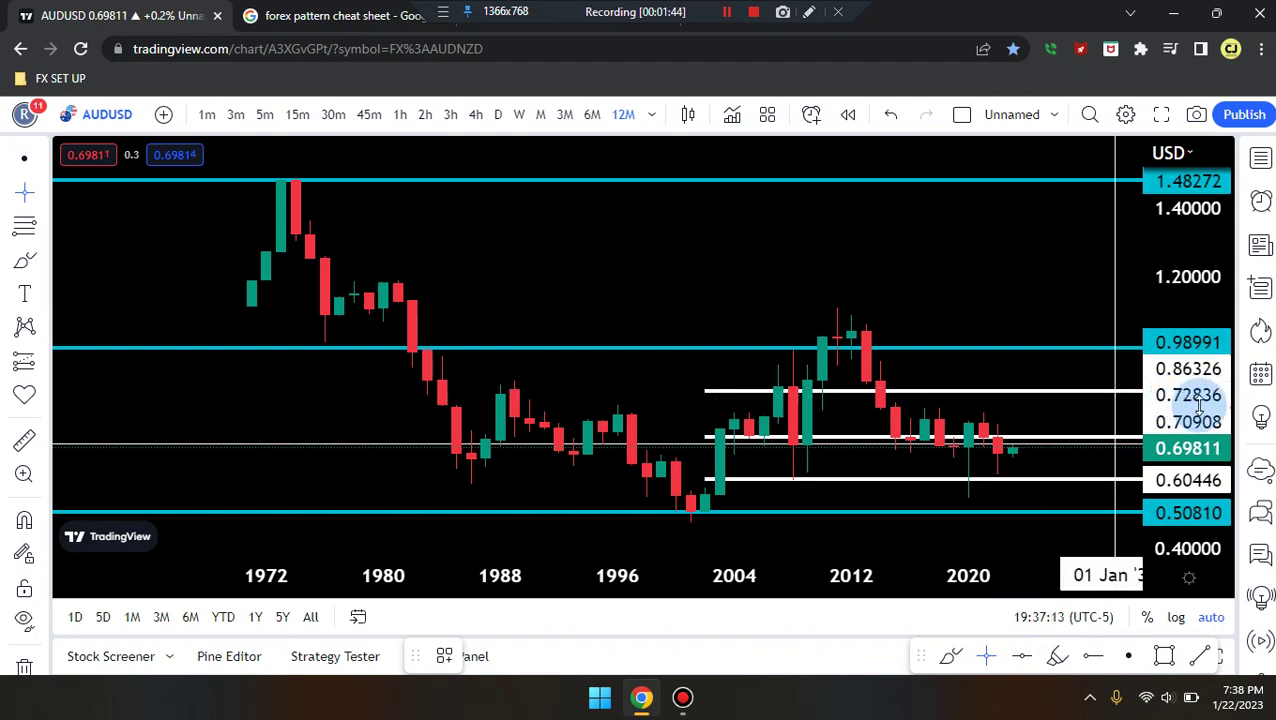
pyautogui.click(1092, 412)
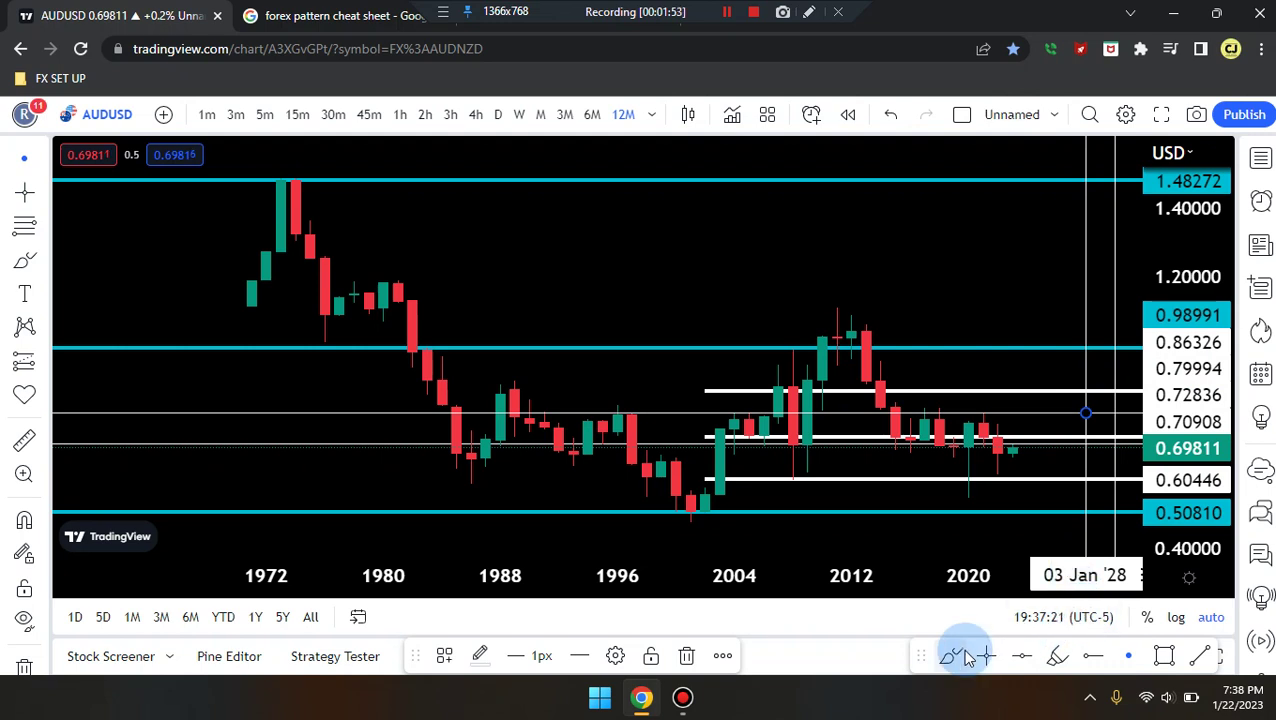
pyautogui.click(1060, 660)
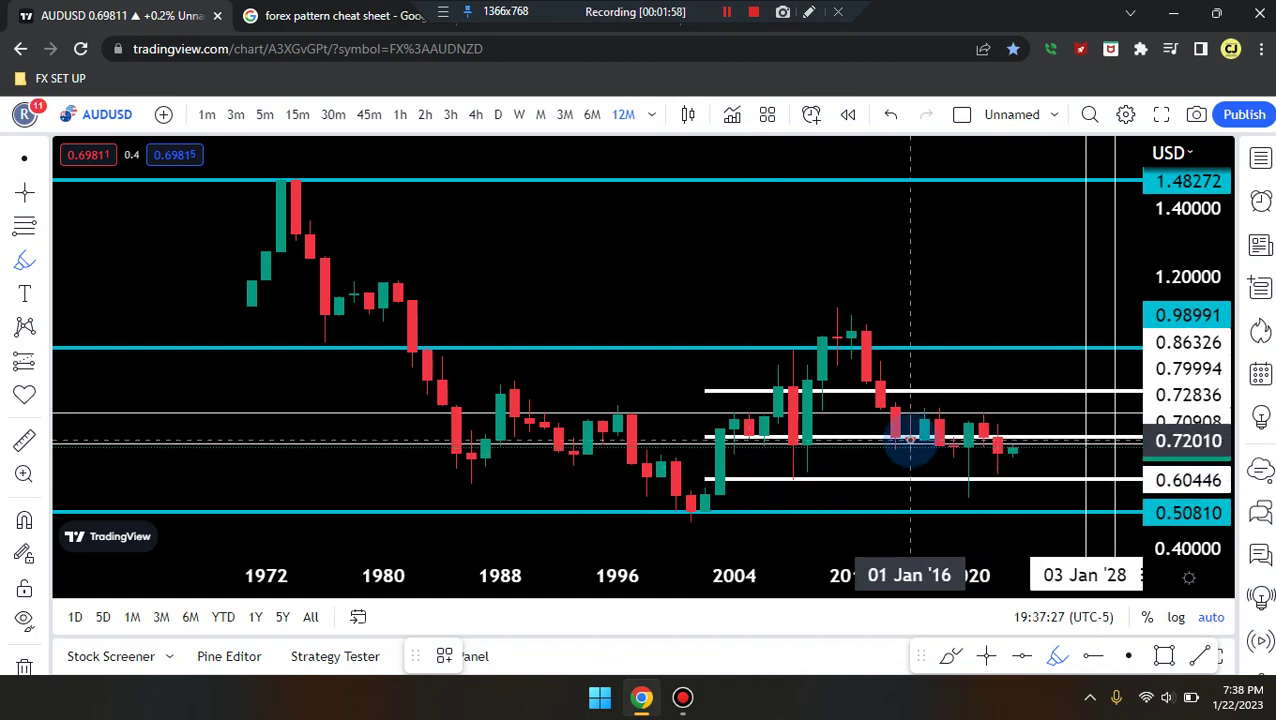
# - Brush trial red strokes around the 1970s high and down to the 2001 low, undoing each
pyautogui.moveTo(997, 448); pyautogui.dragTo(1059, 325)
pyautogui.hotkey('ctrl', 'z')
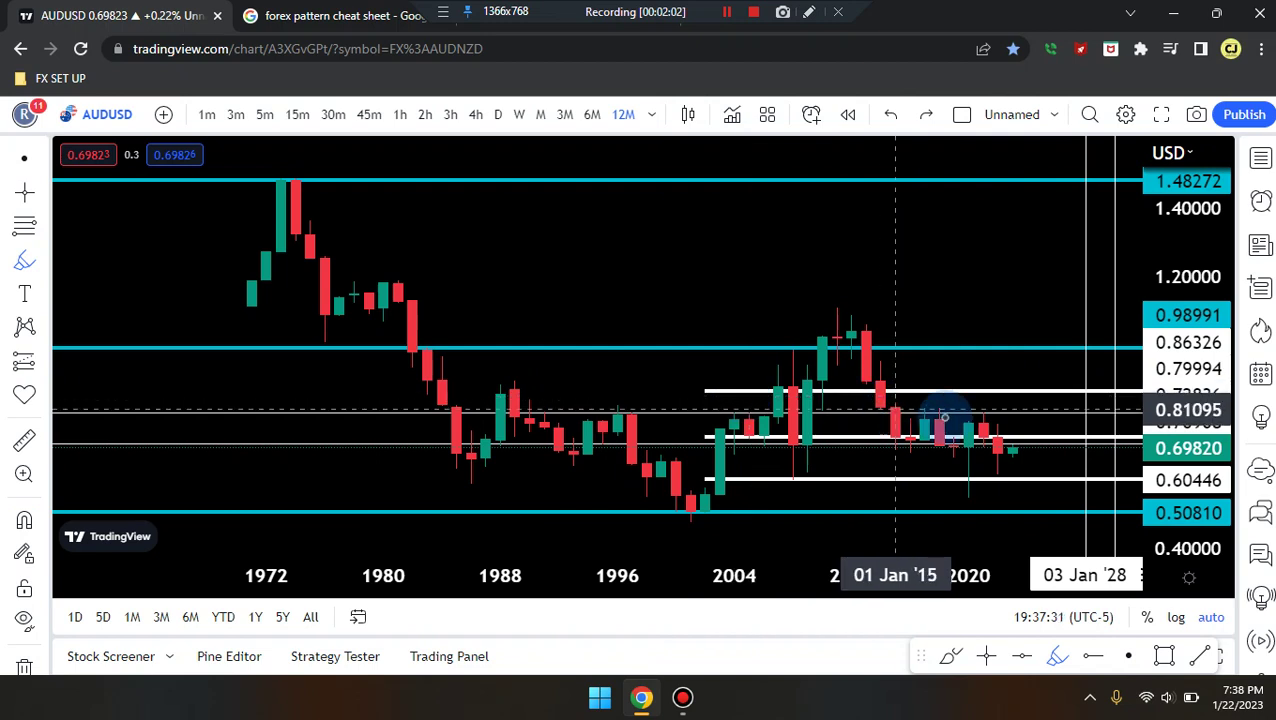
pyautogui.moveTo(997, 440)
pyautogui.mouseDown()
pyautogui.moveTo(809, 219)
pyautogui.moveTo(669, 498)
pyautogui.moveTo(695, 500)
pyautogui.mouseUp()
pyautogui.hotkey('ctrl', 'z')
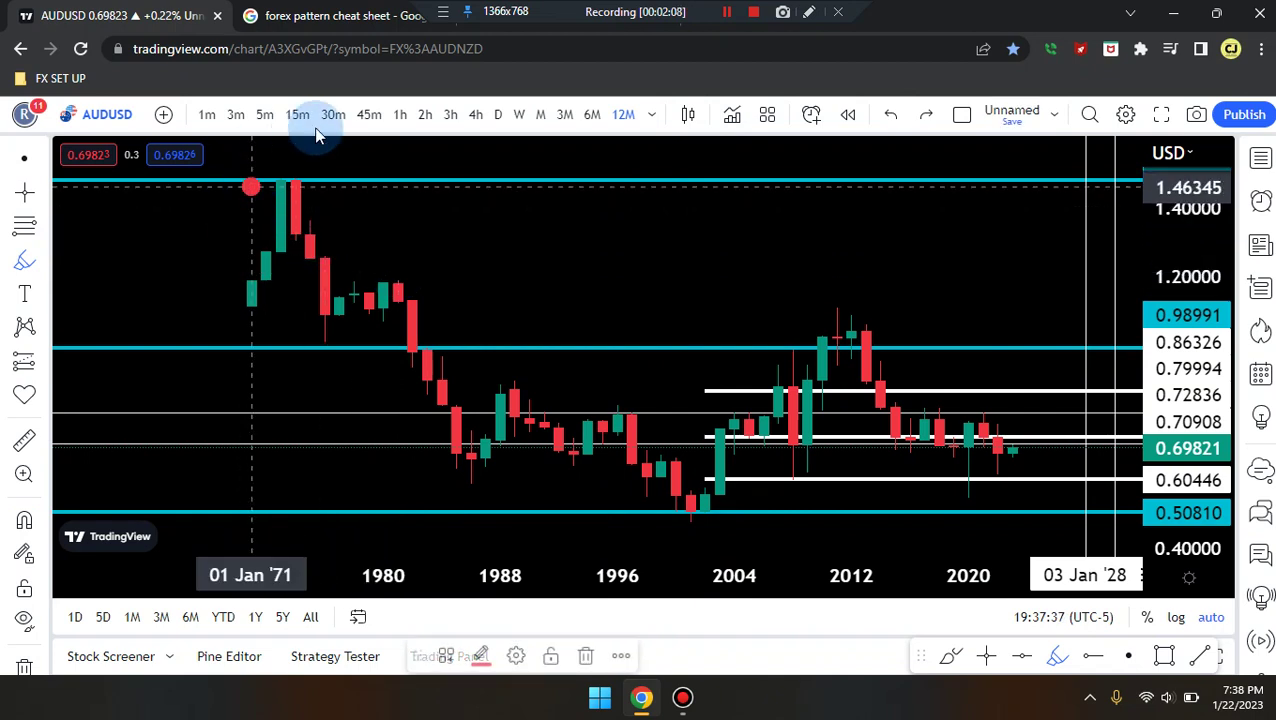
pyautogui.moveTo(252, 182); pyautogui.dragTo(296, 160)
pyautogui.moveTo(300, 245)
pyautogui.mouseDown()
pyautogui.moveTo(236, 256)
pyautogui.moveTo(242, 296)
pyautogui.moveTo(298, 255)
pyautogui.mouseUp()
pyautogui.moveTo(252, 309)
pyautogui.mouseDown()
pyautogui.moveTo(286, 188)
pyautogui.moveTo(300, 215)
pyautogui.moveTo(698, 497)
pyautogui.mouseUp()
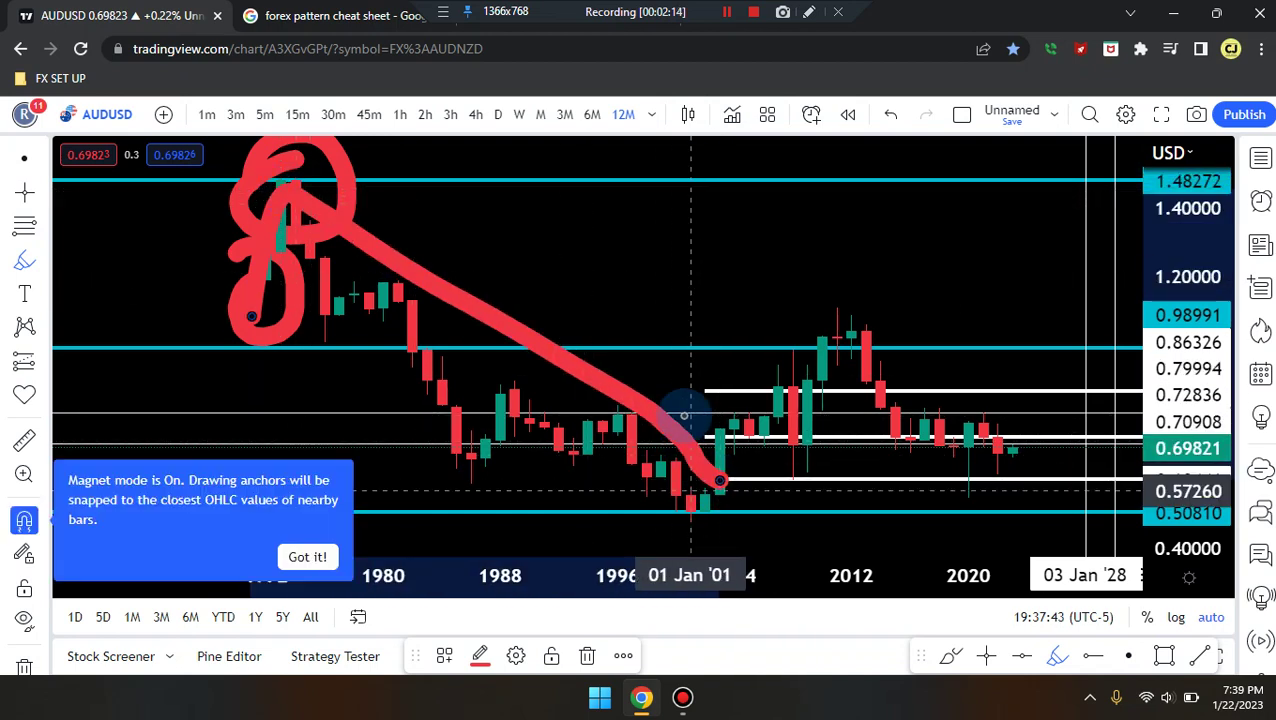
pyautogui.hotkey('ctrl', 'z')
pyautogui.hotkey('ctrl', 'z')
pyautogui.hotkey('ctrl', 'z')
# - Sketch the red path from 1988 to the 2001 low, up to 2012 and down to 2020, then undo it
pyautogui.moveTo(459, 299)
pyautogui.mouseDown()
pyautogui.moveTo(678, 507)
pyautogui.moveTo(826, 342)
pyautogui.moveTo(842, 340)
pyautogui.moveTo(965, 452)
pyautogui.mouseUp()
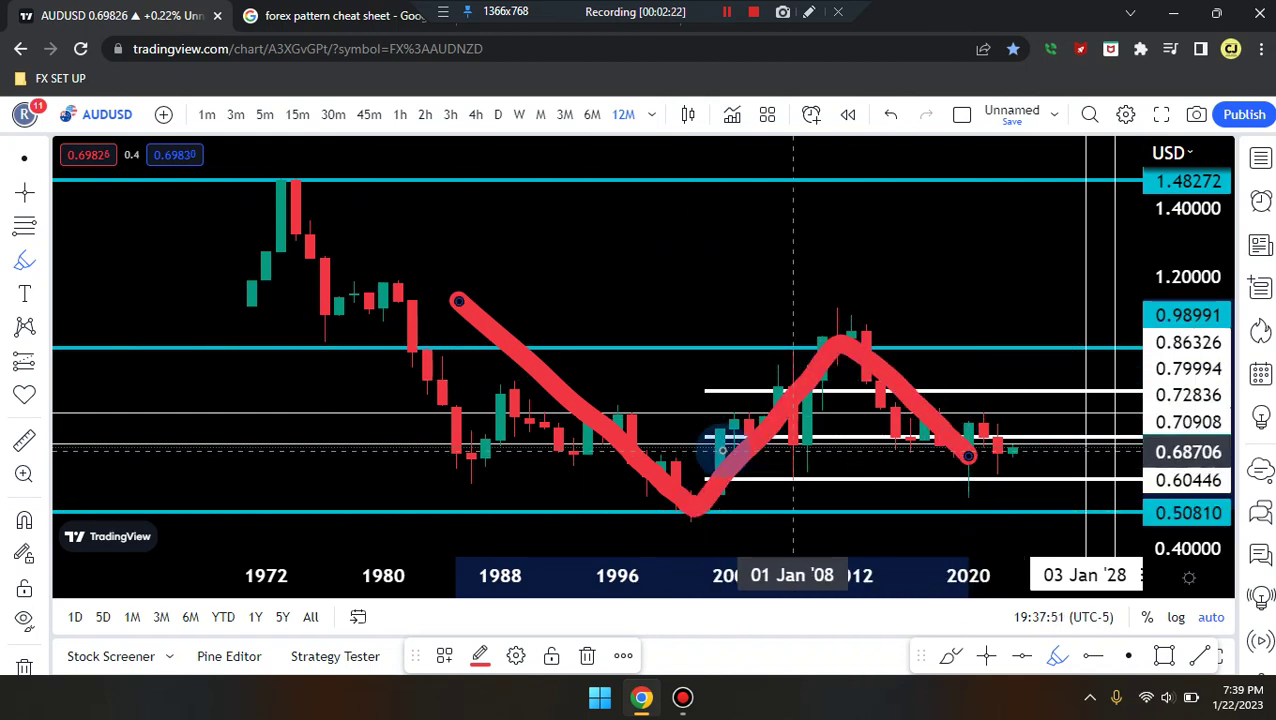
pyautogui.moveTo(661, 441); pyautogui.dragTo(1088, 444)
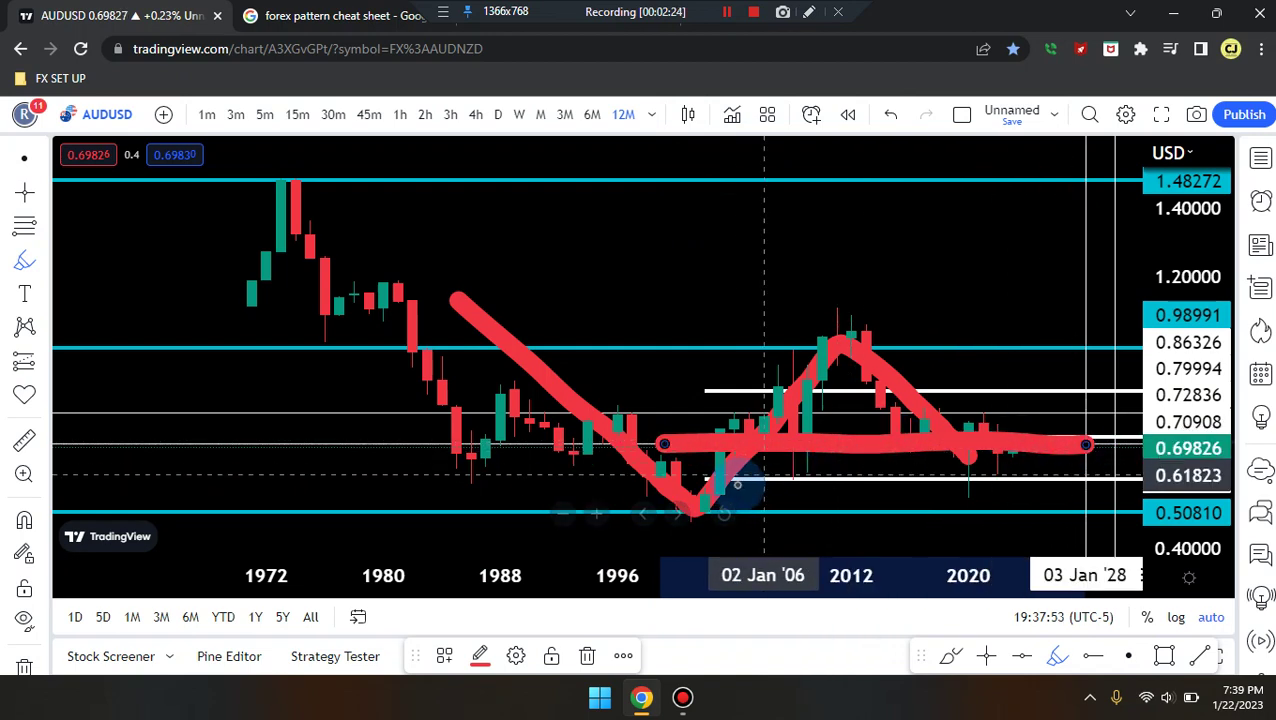
pyautogui.moveTo(698, 507)
pyautogui.mouseDown()
pyautogui.moveTo(855, 318)
pyautogui.moveTo(970, 490)
pyautogui.moveTo(1042, 259)
pyautogui.mouseUp()
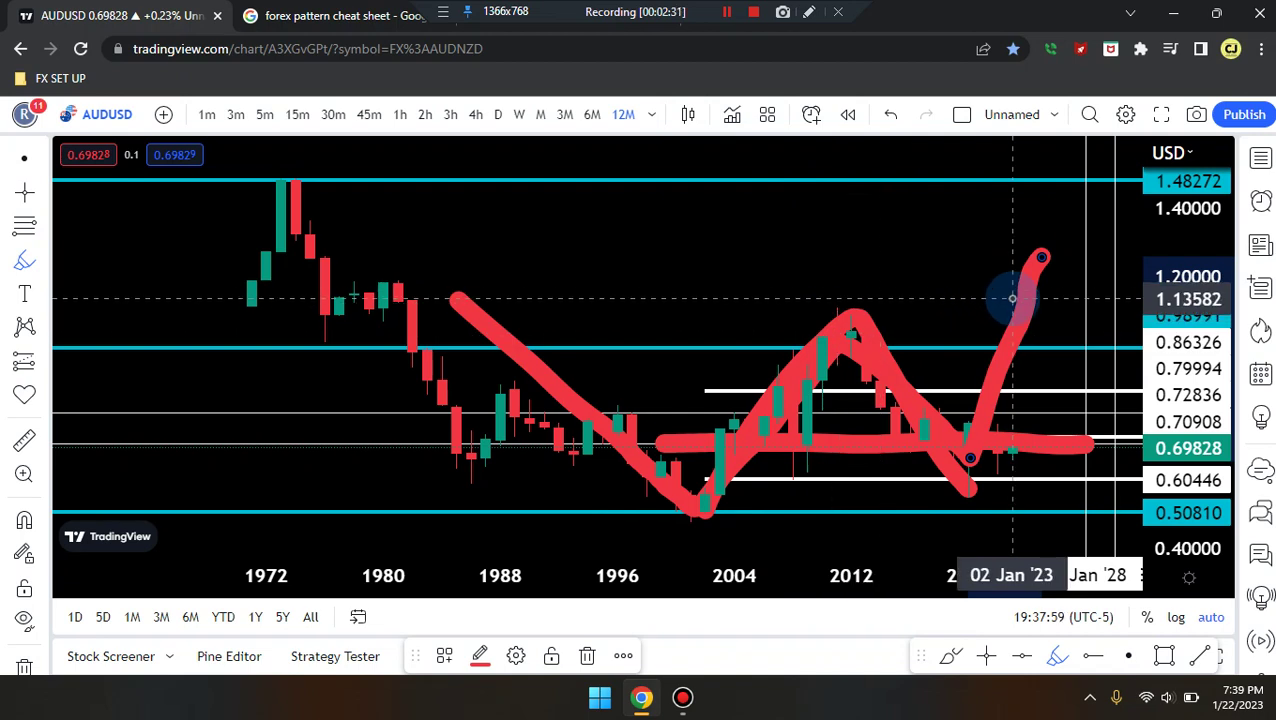
pyautogui.hotkey('ctrl', 'z')
pyautogui.hotkey('ctrl', 'z')
pyautogui.hotkey('ctrl', 'z')
pyautogui.hotkey('ctrl', 'z')
pyautogui.hotkey('ctrl', 'z')
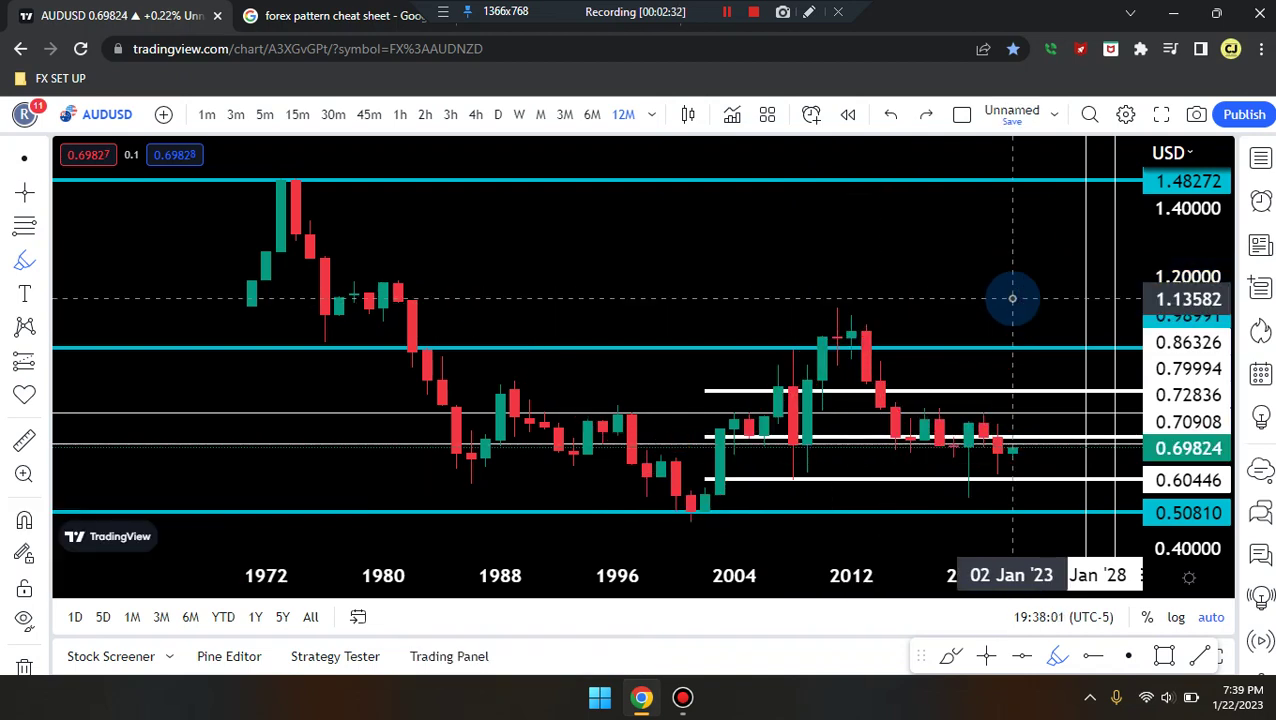
# - Brush trial red sketches over the 2002–2023 candles and undo them with Ctrl+Z
pyautogui.moveTo(783, 309)
pyautogui.mouseDown()
pyautogui.moveTo(1118, 372)
pyautogui.moveTo(797, 410)
pyautogui.moveTo(851, 337)
pyautogui.mouseUp()
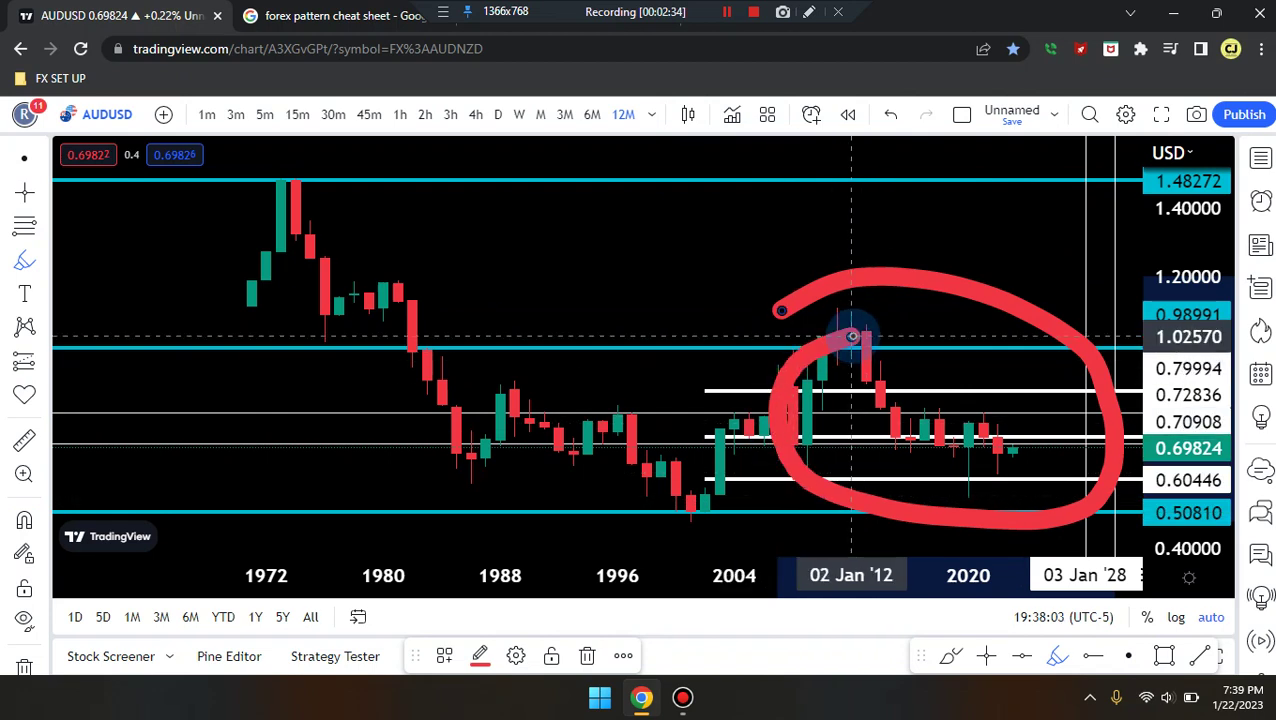
pyautogui.hotkey('ctrl', 'z')
pyautogui.moveTo(708, 495)
pyautogui.mouseDown()
pyautogui.moveTo(763, 347)
pyautogui.moveTo(826, 484)
pyautogui.mouseUp()
pyautogui.hotkey('ctrl', 'z')
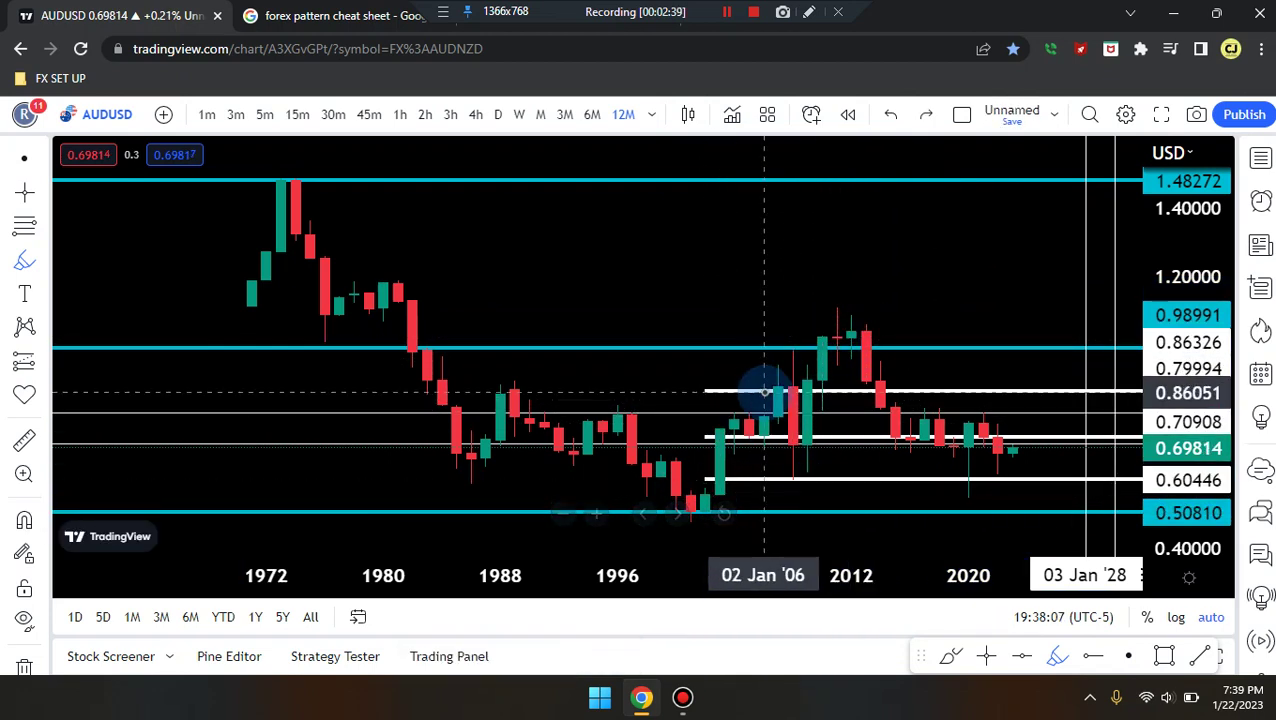
pyautogui.moveTo(708, 441); pyautogui.dragTo(1056, 425)
pyautogui.moveTo(760, 366)
pyautogui.mouseDown()
pyautogui.moveTo(769, 380)
pyautogui.moveTo(854, 359)
pyautogui.moveTo(950, 465)
pyautogui.moveTo(1045, 445)
pyautogui.moveTo(912, 436)
pyautogui.mouseUp()
pyautogui.press('ctrl')
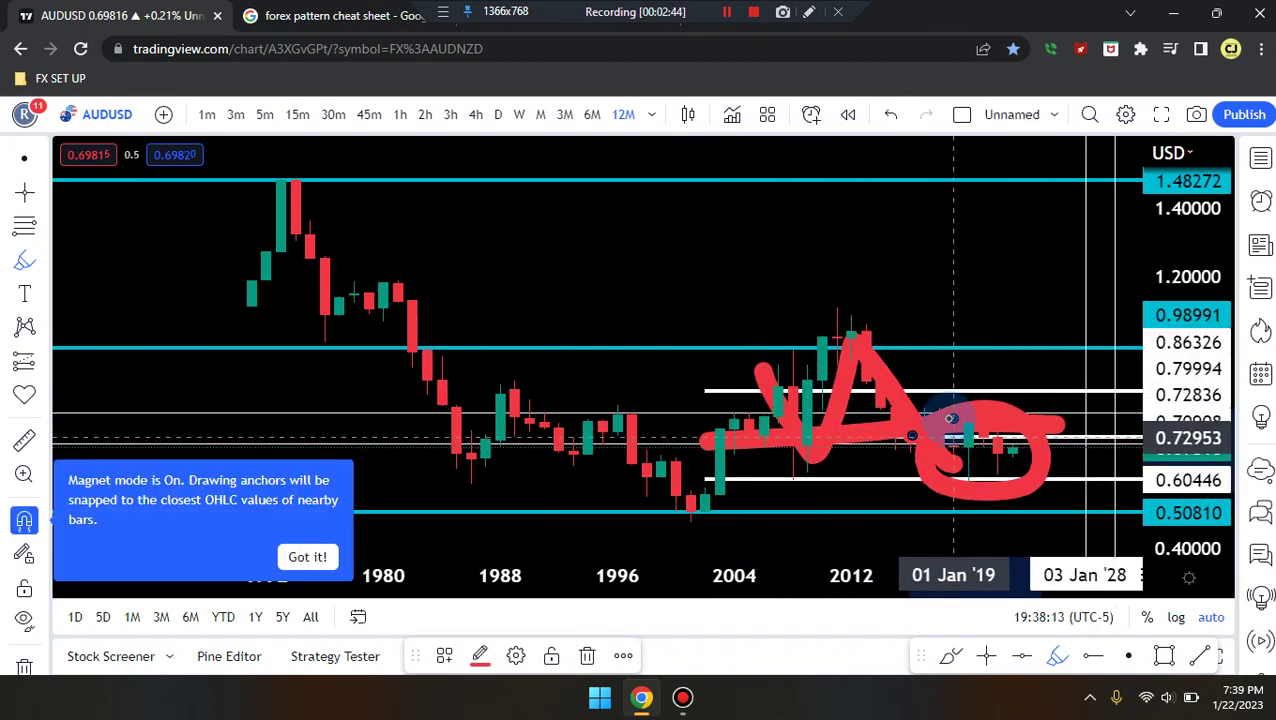
pyautogui.hotkey('ctrl', 'z')
pyautogui.hotkey('ctrl', 'z')
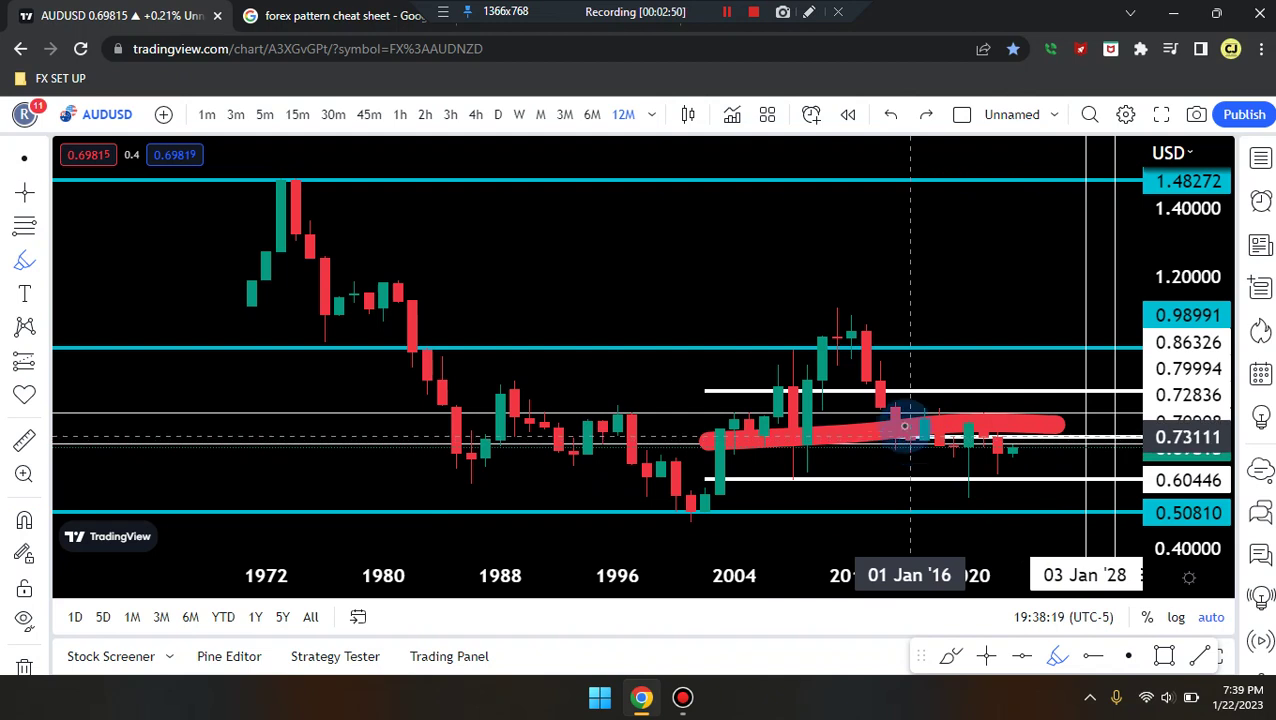
# - After more undone trial strokes, brush an M-shaped red path over the 1970s–1980s candles
pyautogui.moveTo(903, 413)
pyautogui.mouseDown()
pyautogui.moveTo(1030, 400)
pyautogui.moveTo(968, 441)
pyautogui.mouseUp()
pyautogui.moveTo(700, 388); pyautogui.dragTo(740, 420)
pyautogui.moveTo(784, 465)
pyautogui.mouseDown()
pyautogui.moveTo(854, 342)
pyautogui.moveTo(954, 441)
pyautogui.moveTo(1055, 267)
pyautogui.mouseUp()
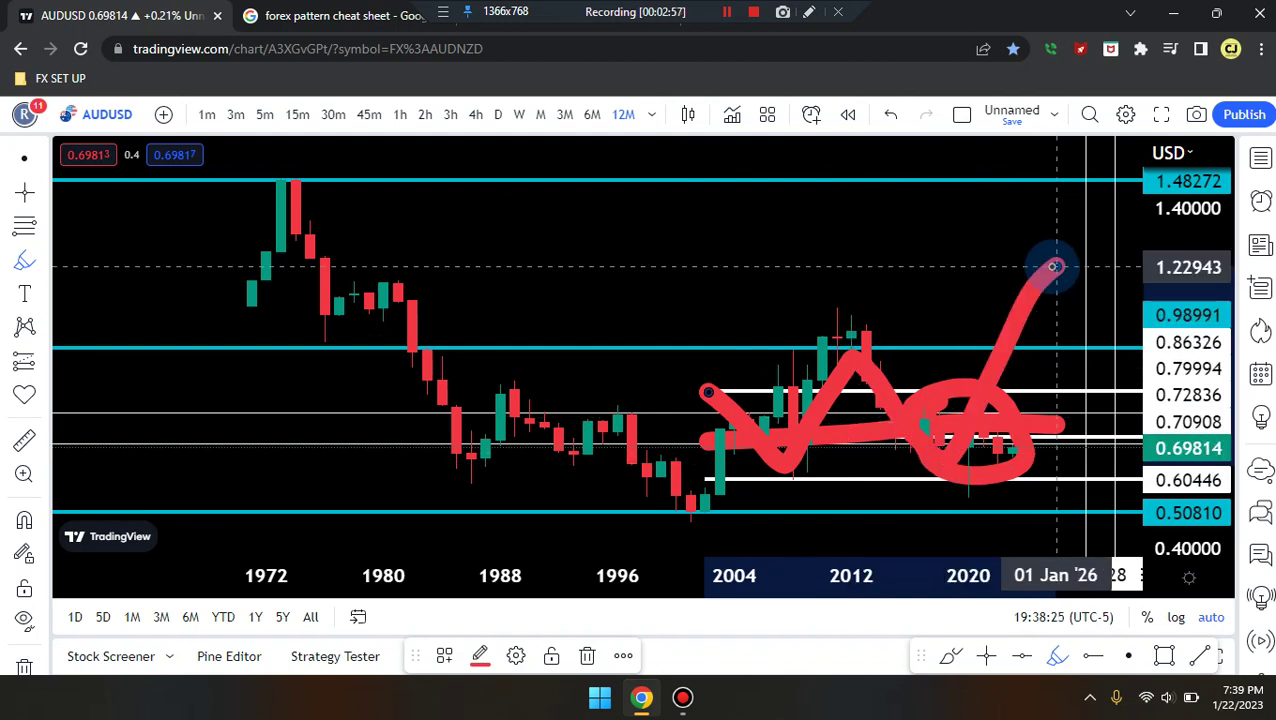
pyautogui.hotkey('ctrl', 'z')
pyautogui.hotkey('ctrl', 'z')
pyautogui.hotkey('ctrl', 'z')
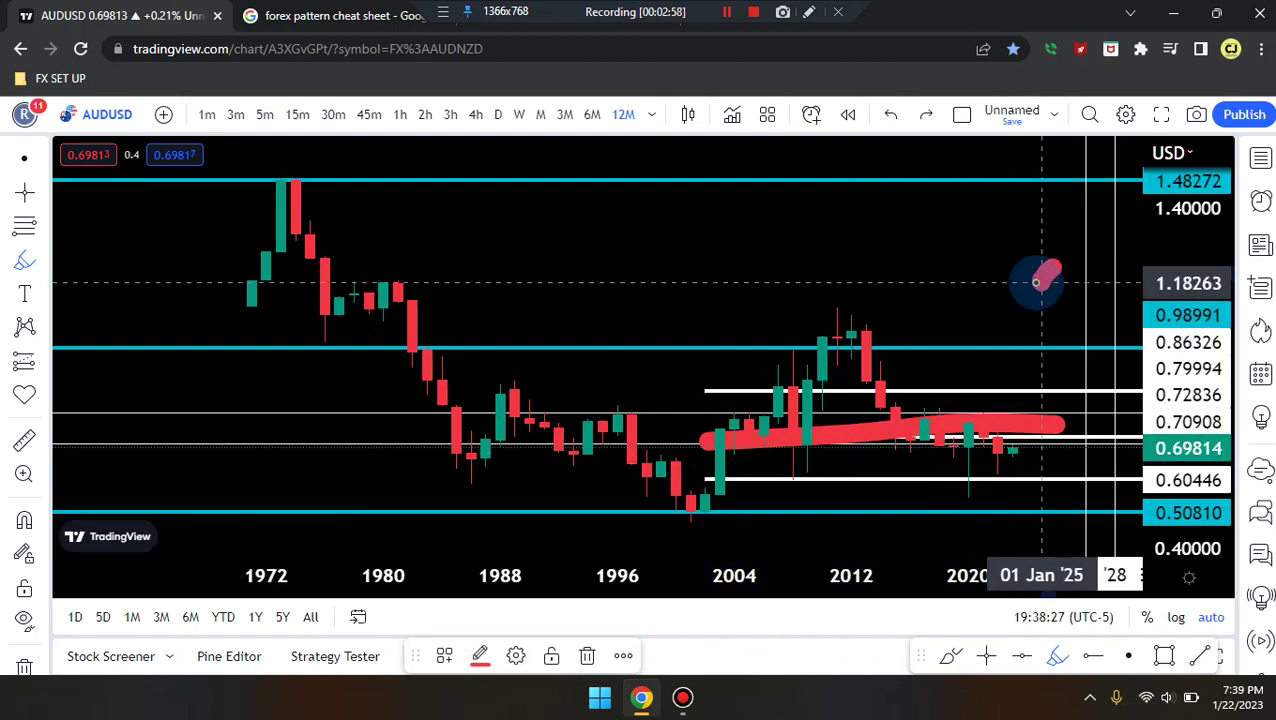
pyautogui.hotkey('ctrl', 'z')
pyautogui.moveTo(925, 435); pyautogui.dragTo(998, 536)
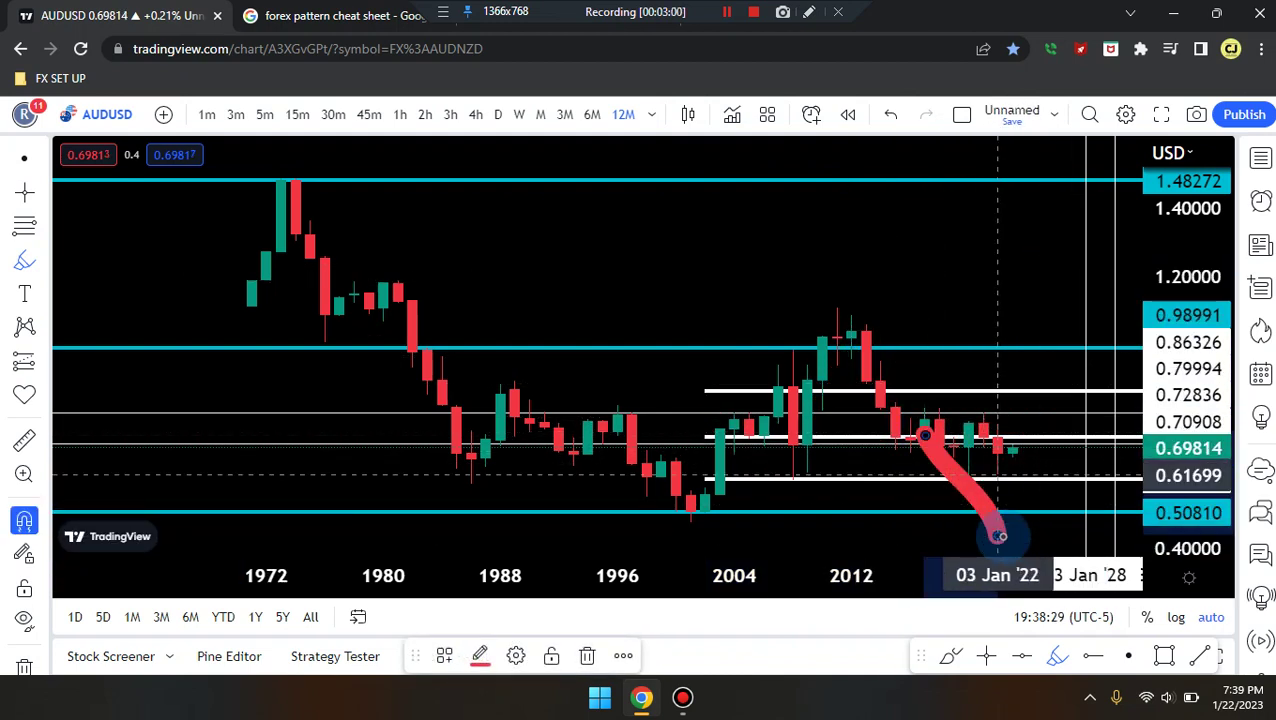
pyautogui.hotkey('ctrl', 'z')
pyautogui.moveTo(905, 380)
pyautogui.mouseDown()
pyautogui.moveTo(421, 204)
pyautogui.moveTo(340, 282)
pyautogui.mouseUp()
pyautogui.hotkey('ctrl', 'z')
pyautogui.moveTo(240, 305)
pyautogui.mouseDown()
pyautogui.moveTo(296, 190)
pyautogui.moveTo(365, 345)
pyautogui.moveTo(392, 256)
pyautogui.moveTo(467, 421)
pyautogui.mouseUp()
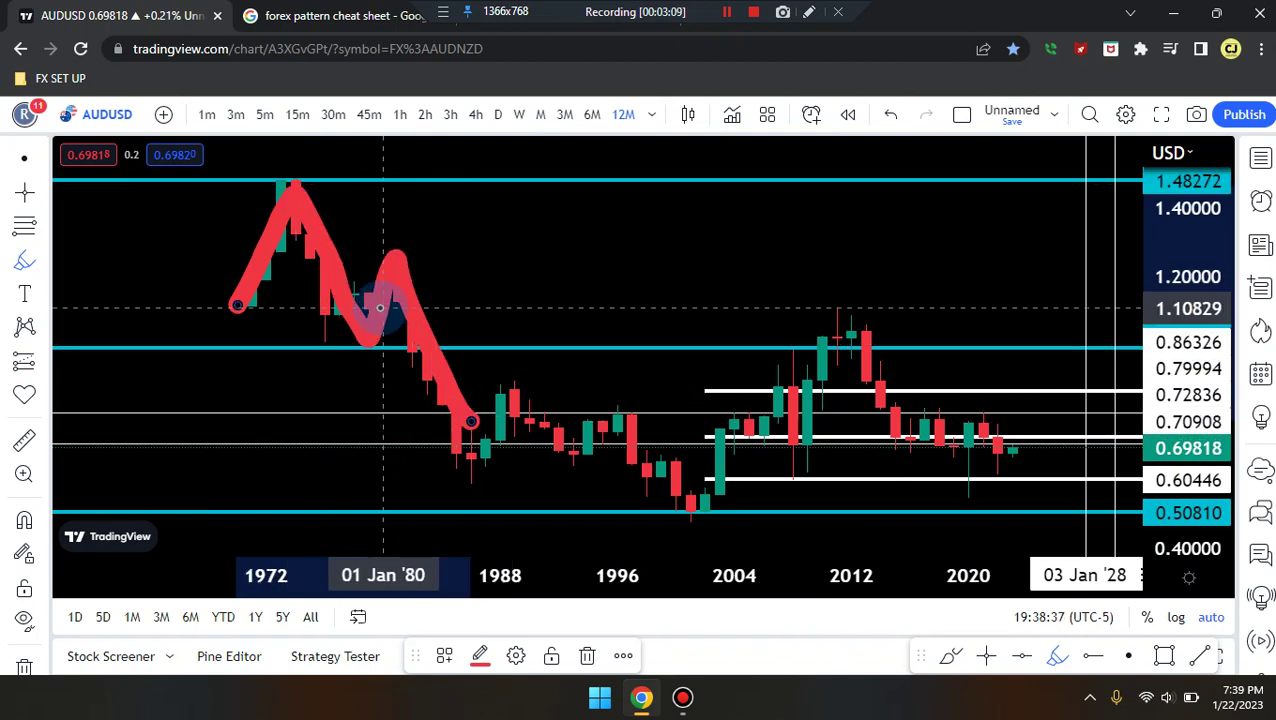
# - Brush trial red paths from the 1970s peak to the 1990s low and toward 2012, then undo them
pyautogui.moveTo(268, 260)
pyautogui.mouseDown()
pyautogui.moveTo(290, 340)
pyautogui.moveTo(338, 208)
pyautogui.mouseUp()
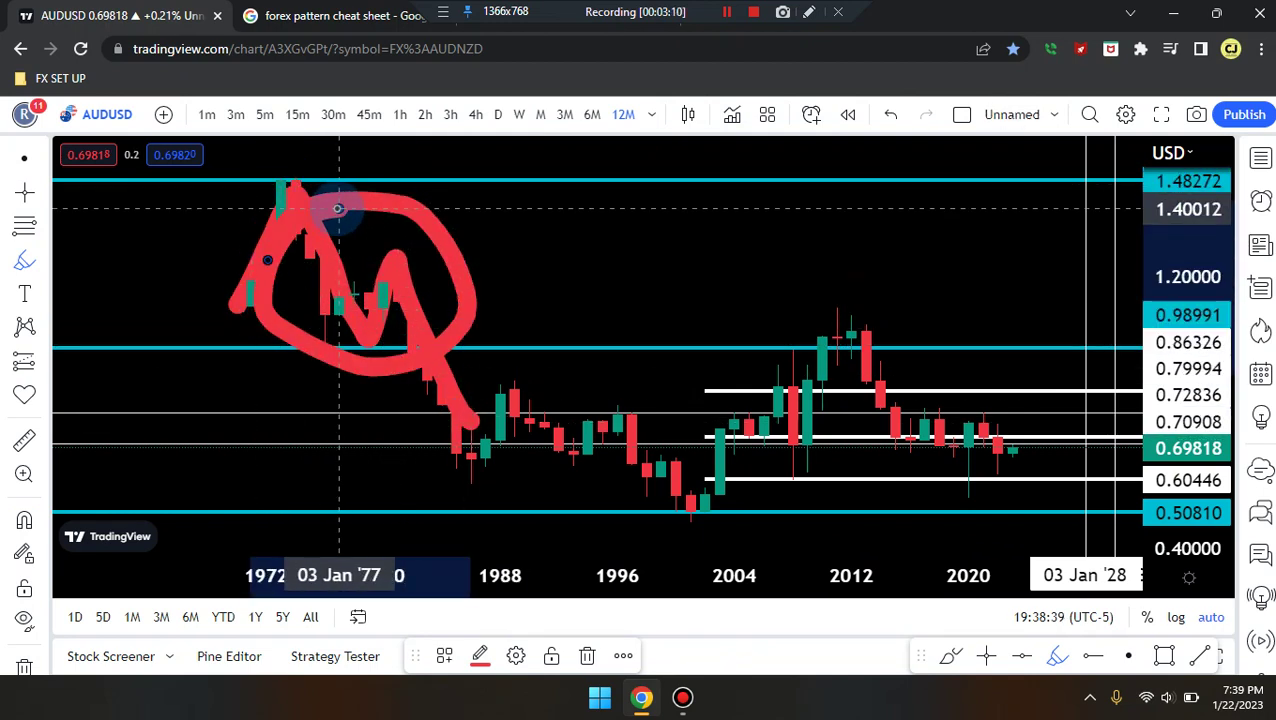
pyautogui.hotkey('ctrl', 'z')
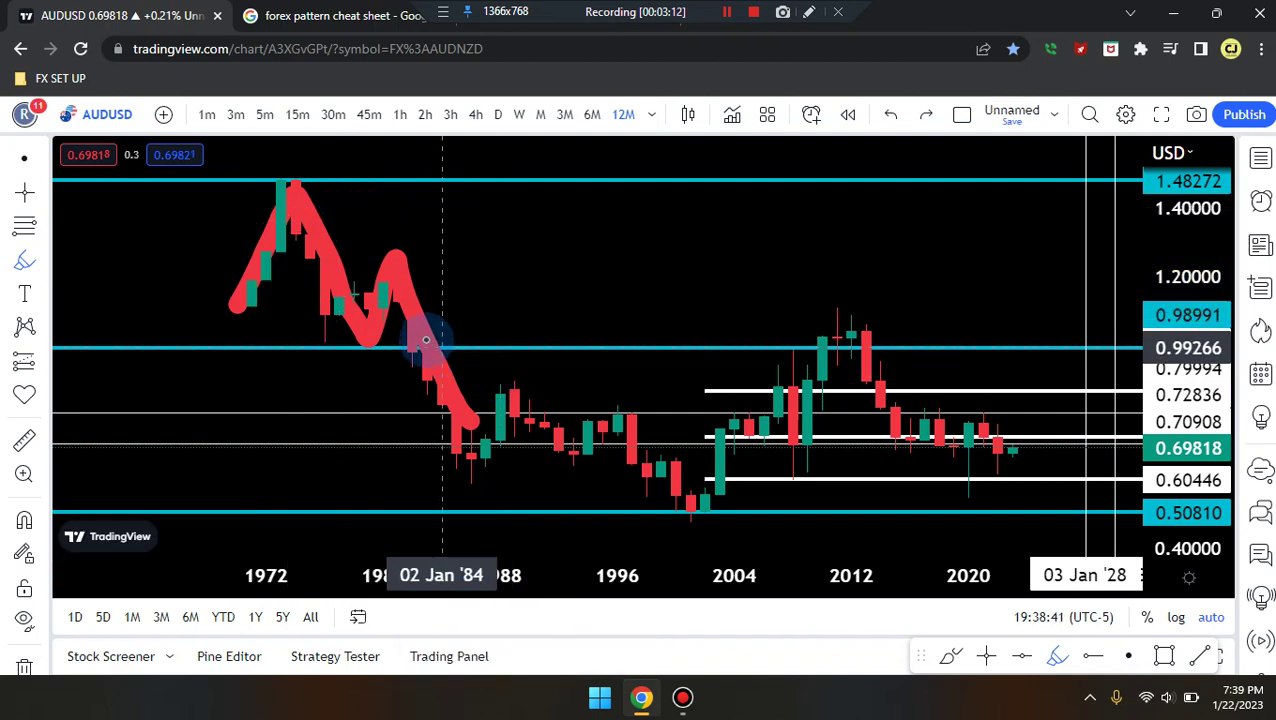
pyautogui.moveTo(490, 430)
pyautogui.mouseDown()
pyautogui.moveTo(800, 425)
pyautogui.moveTo(852, 333)
pyautogui.mouseUp()
pyautogui.hotkey('ctrl', 'z')
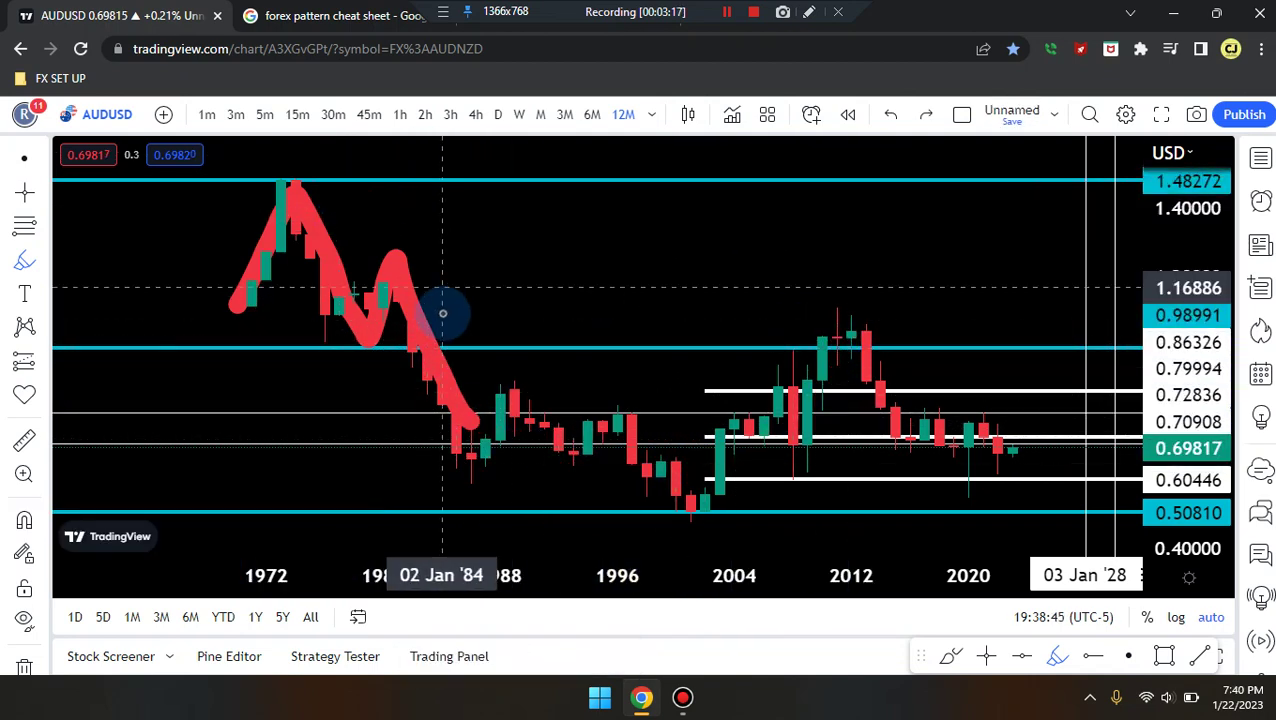
pyautogui.moveTo(398, 316)
pyautogui.mouseDown()
pyautogui.moveTo(541, 500)
pyautogui.moveTo(758, 324)
pyautogui.moveTo(817, 305)
pyautogui.moveTo(925, 330)
pyautogui.moveTo(800, 318)
pyautogui.mouseUp()
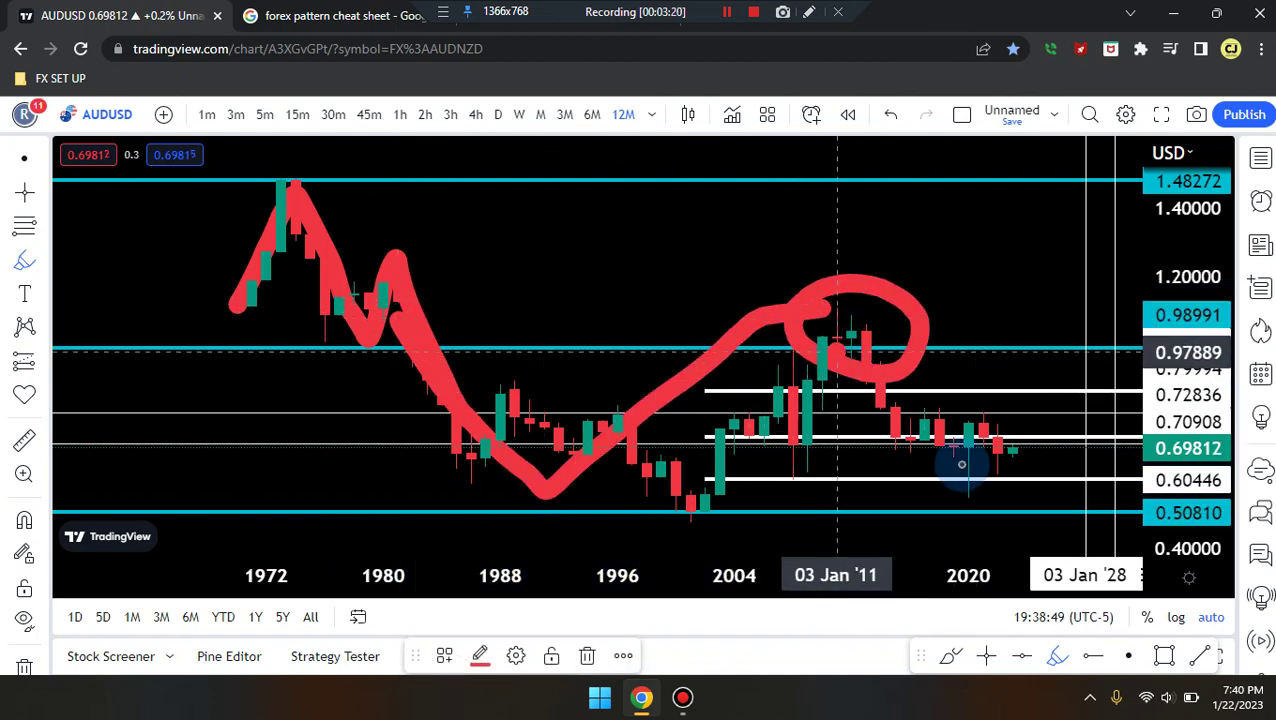
pyautogui.moveTo(961, 463); pyautogui.dragTo(840, 353)
pyautogui.moveTo(954, 410)
pyautogui.mouseDown()
pyautogui.moveTo(1055, 482)
pyautogui.moveTo(880, 478)
pyautogui.moveTo(869, 355)
pyautogui.moveTo(935, 470)
pyautogui.moveTo(970, 390)
pyautogui.mouseUp()
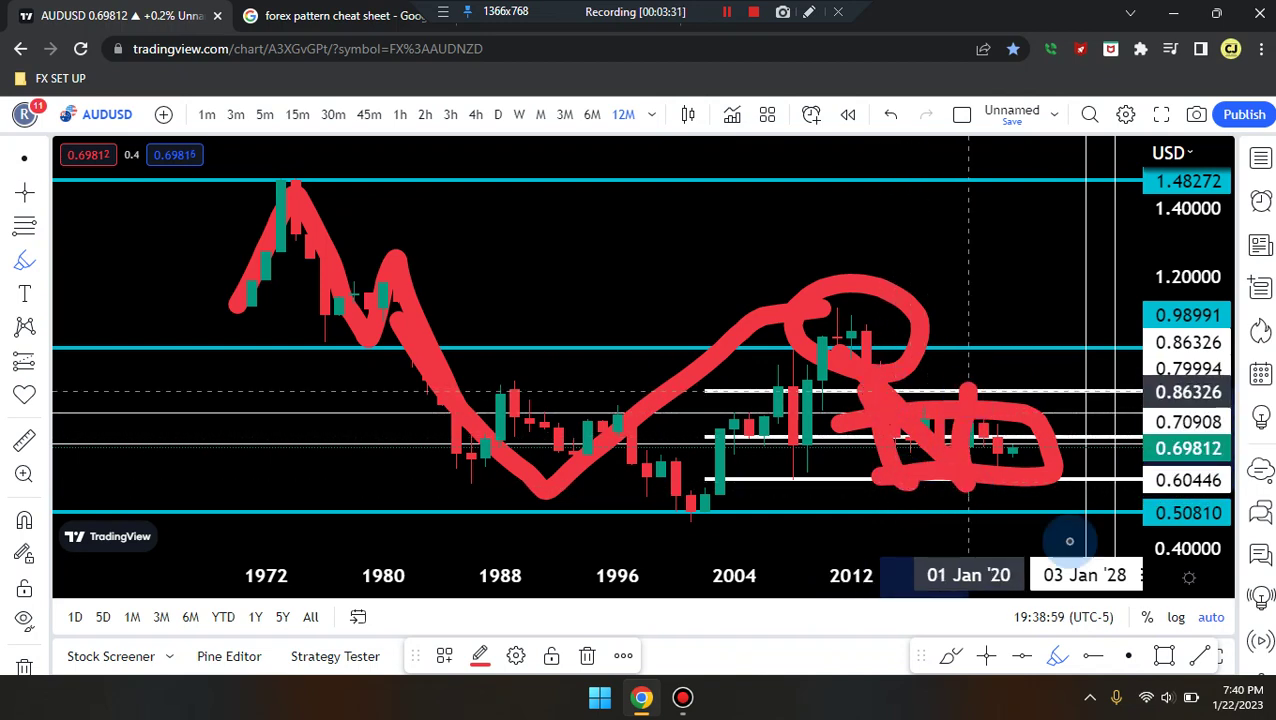
pyautogui.moveTo(880, 392); pyautogui.dragTo(1080, 555)
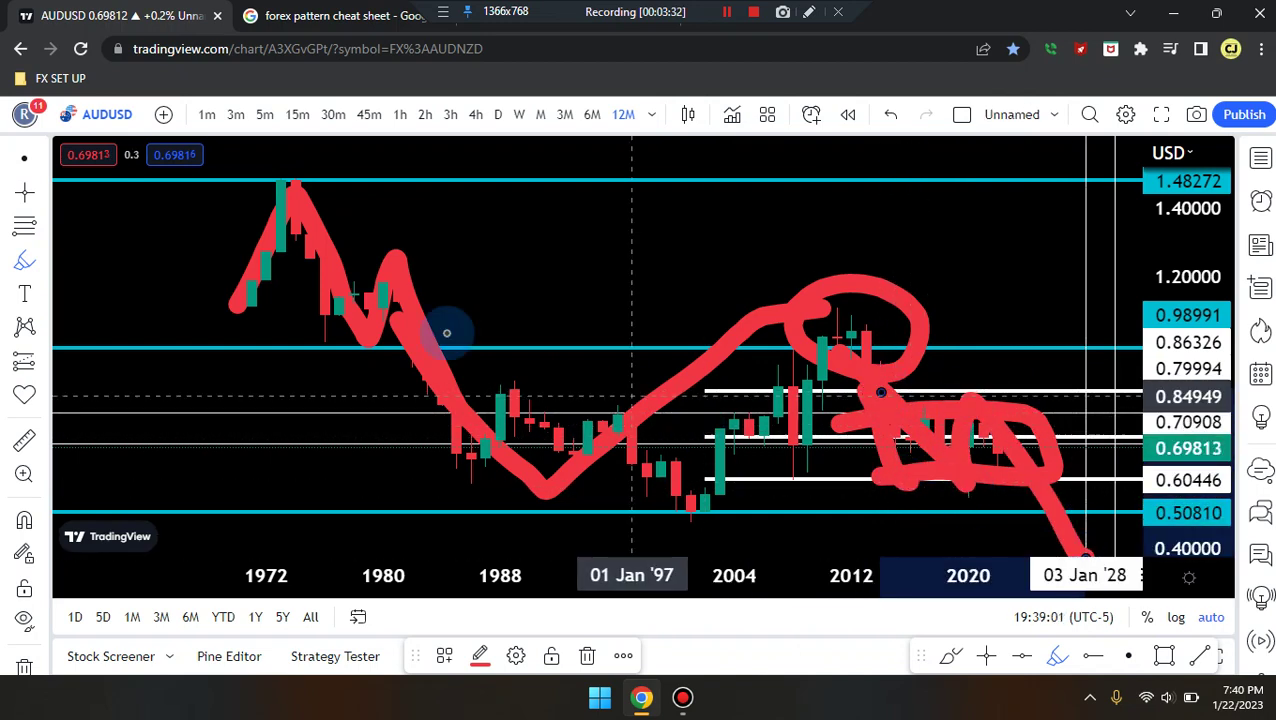
pyautogui.moveTo(255, 224)
pyautogui.mouseDown()
pyautogui.moveTo(336, 290)
pyautogui.moveTo(399, 245)
pyautogui.moveTo(572, 482)
pyautogui.moveTo(843, 345)
pyautogui.moveTo(937, 478)
pyautogui.moveTo(970, 410)
pyautogui.moveTo(1073, 512)
pyautogui.mouseUp()
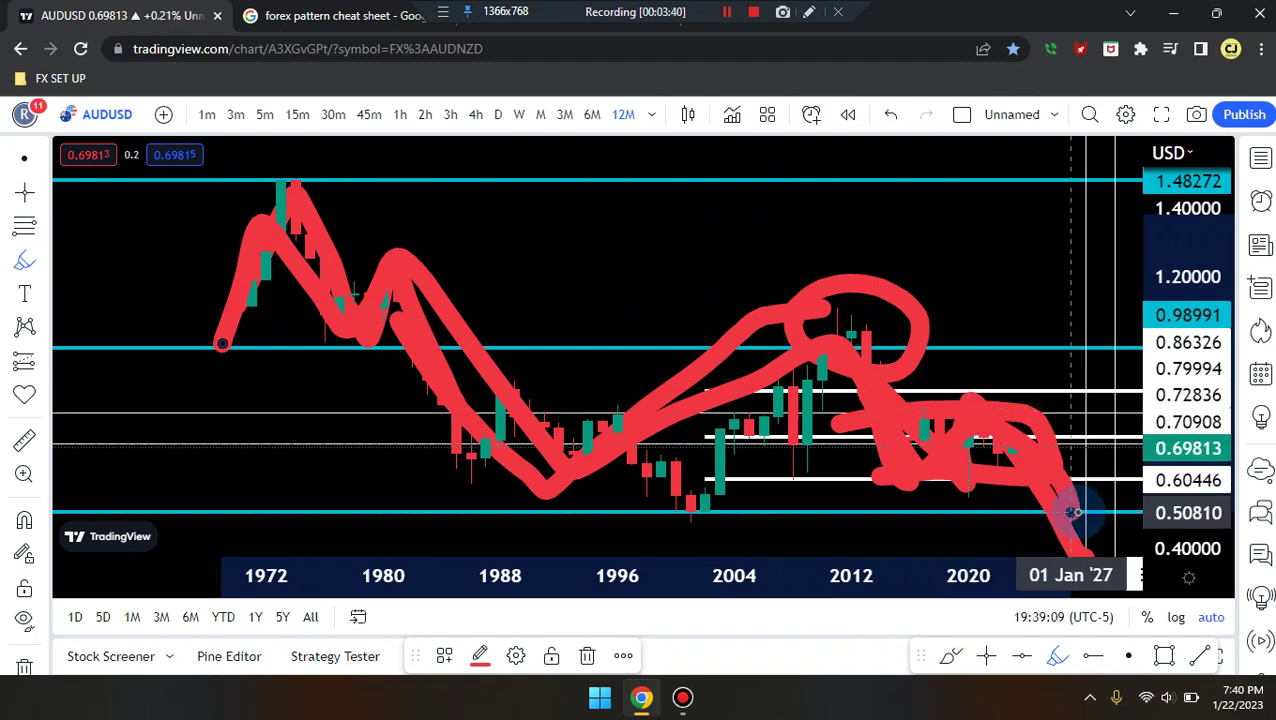
pyautogui.hotkey('ctrl', 'z')
pyautogui.hotkey('ctrl', 'z')
pyautogui.hotkey('ctrl', 'z')
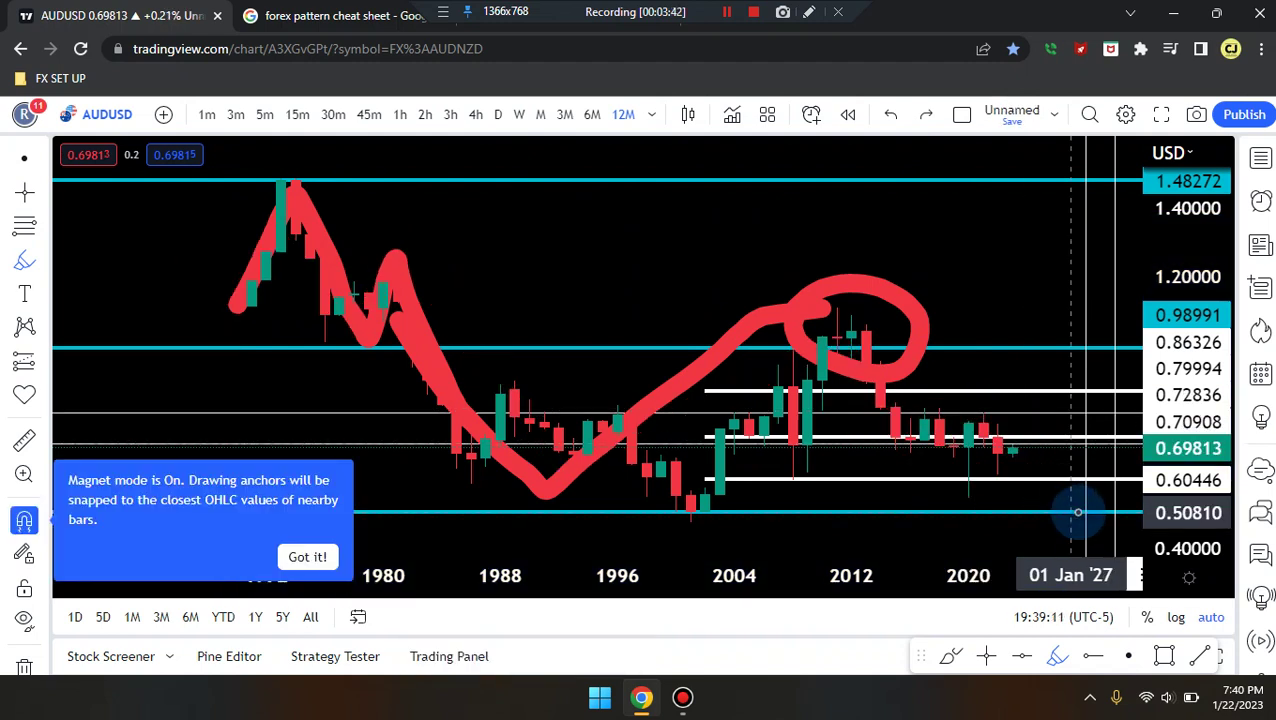
pyautogui.hotkey('ctrl', 'z')
pyautogui.hotkey('ctrl', 'z')
pyautogui.hotkey('ctrl', 'z')
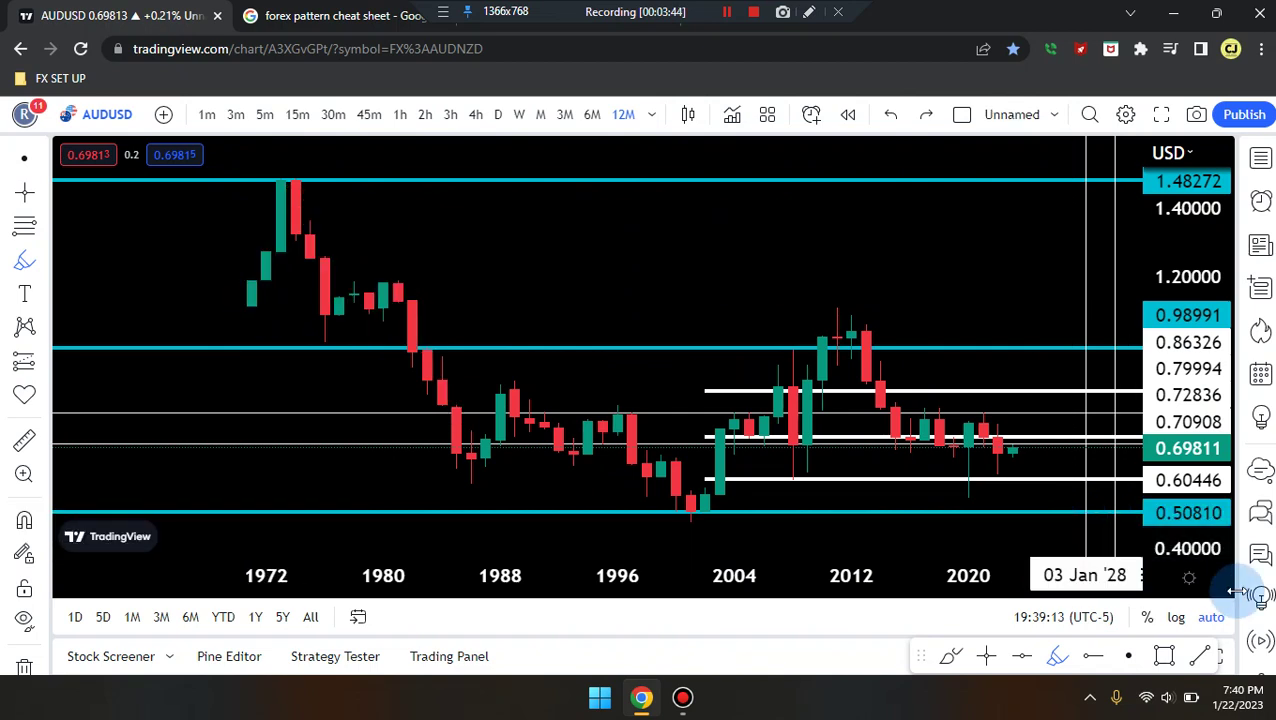
# - Undo the last loop sketches around the recent candles and switch to 6-month candles
pyautogui.moveTo(1017, 413)
pyautogui.mouseDown()
pyautogui.moveTo(874, 413)
pyautogui.moveTo(880, 470)
pyautogui.mouseUp()
pyautogui.moveTo(968, 468)
pyautogui.mouseDown()
pyautogui.moveTo(1060, 456)
pyautogui.moveTo(984, 411)
pyautogui.mouseUp()
pyautogui.moveTo(912, 441); pyautogui.dragTo(1100, 441)
pyautogui.hotkey('ctrl', 'z')
pyautogui.hotkey('ctrl', 'z')
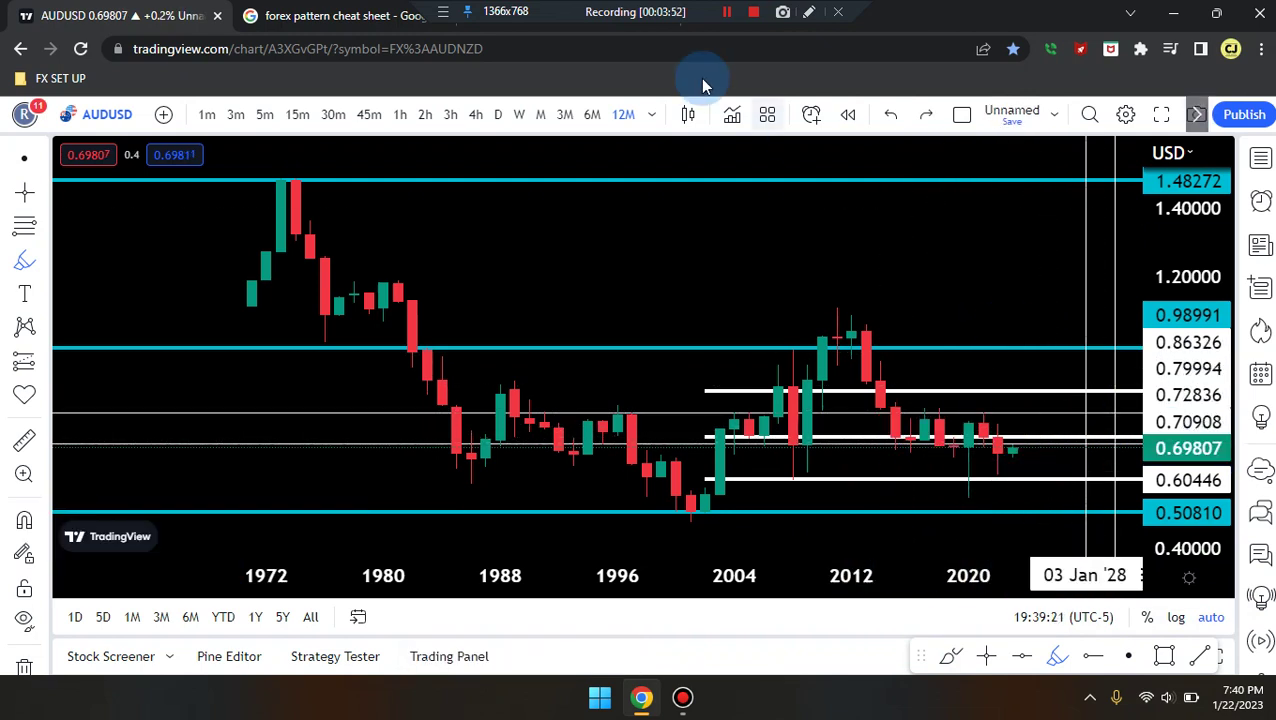
pyautogui.click(591, 115)
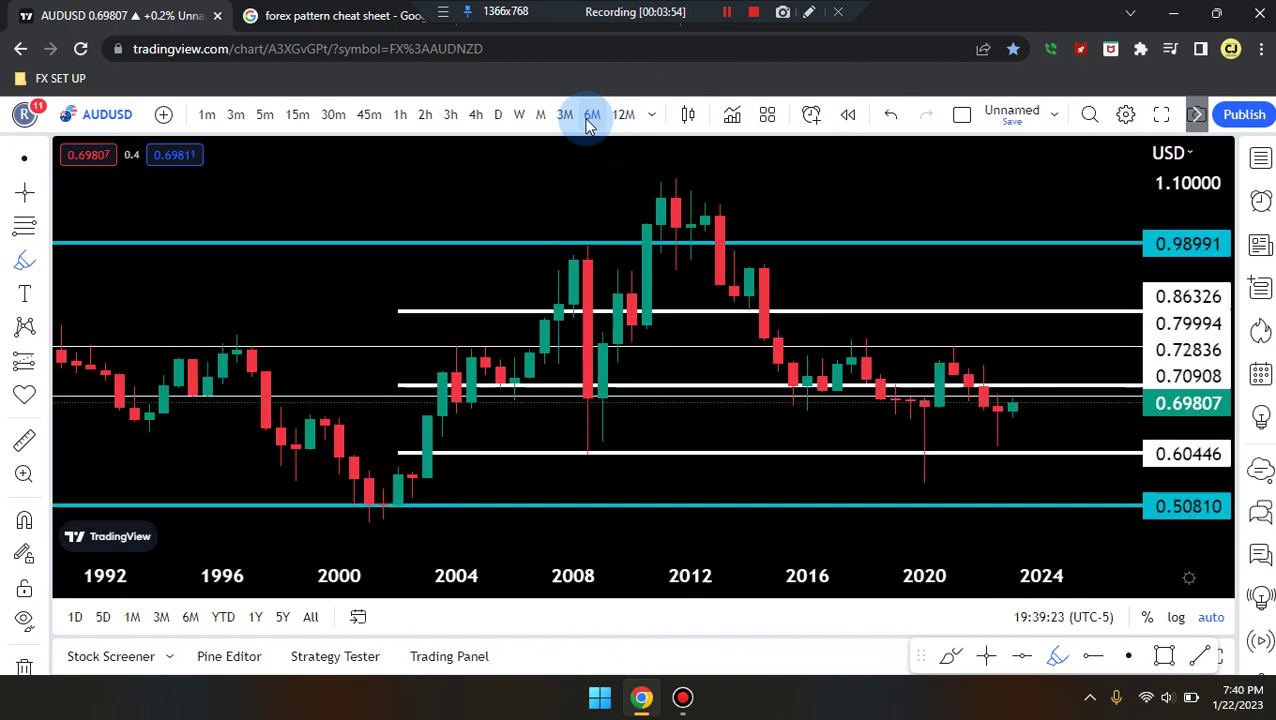
# - Zoom out the 6M chart and brush trial loops across the recent candles, undoing them
pyautogui.scroll(5, 878, 256)
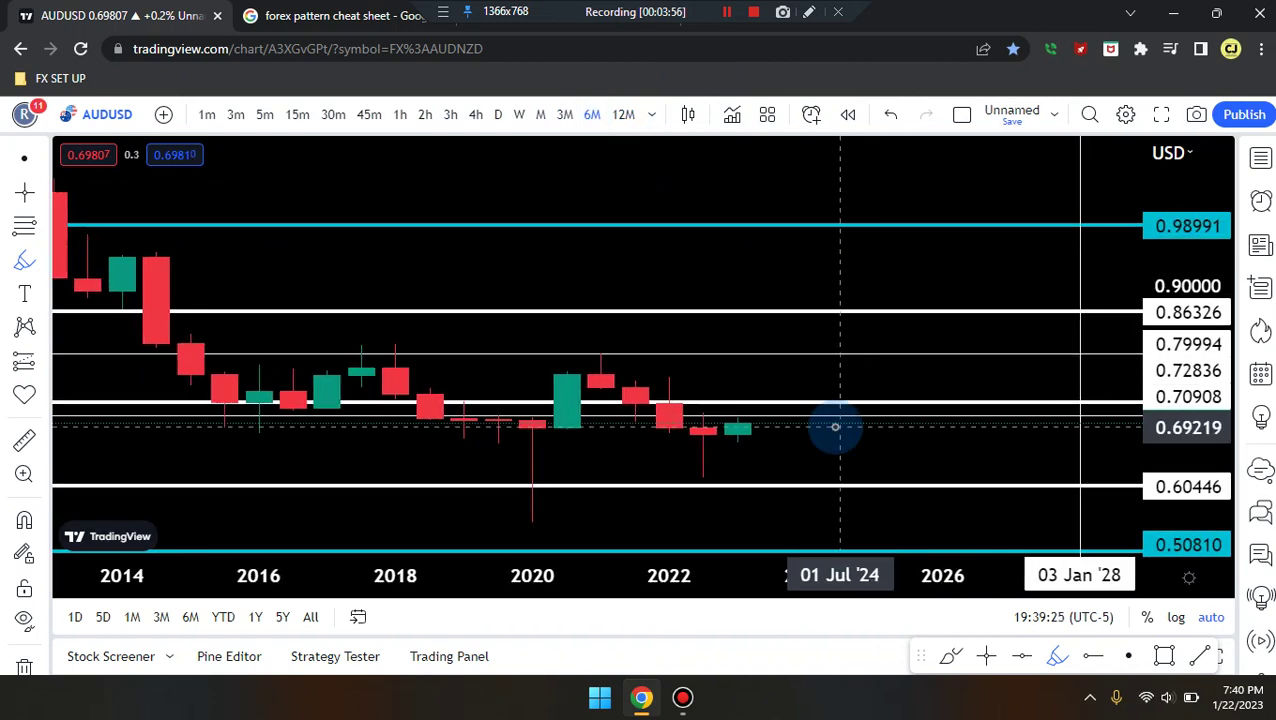
pyautogui.hscroll(-2, 831, 435)
pyautogui.scroll(-5, 827, 445)
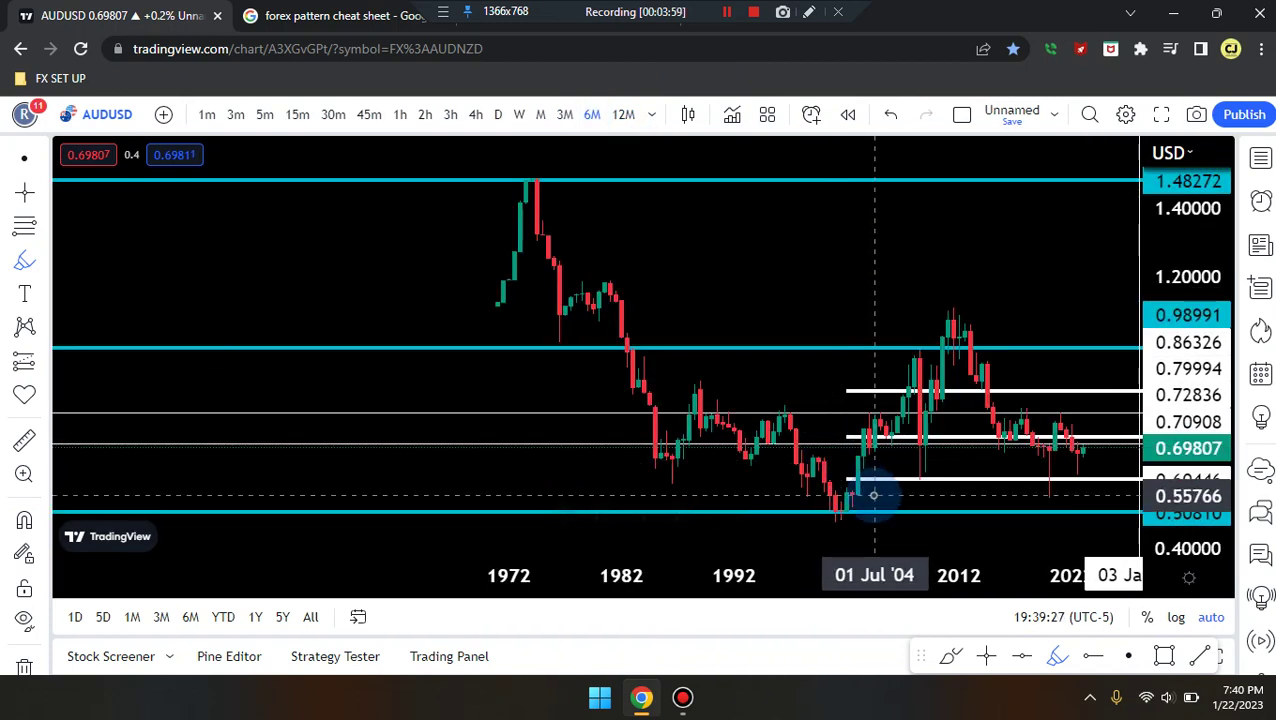
pyautogui.scroll(6, 874, 493)
pyautogui.scroll(2, 872, 480)
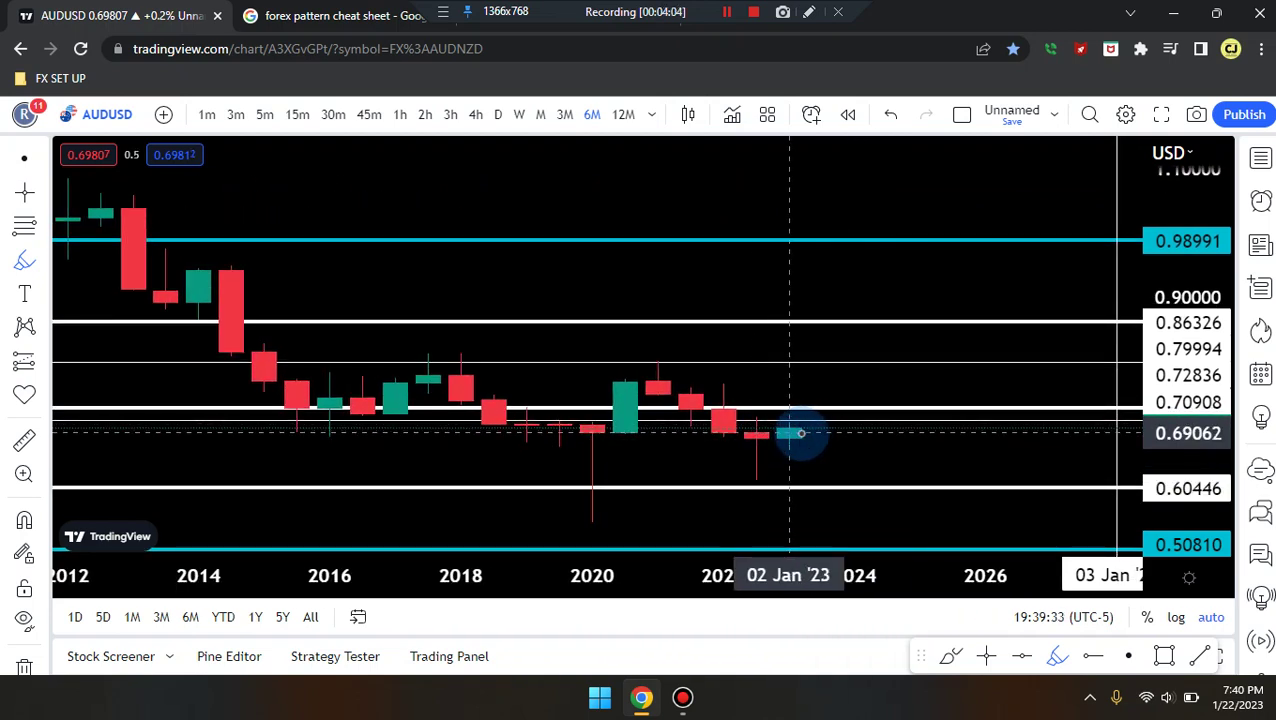
pyautogui.scroll(3, 806, 423)
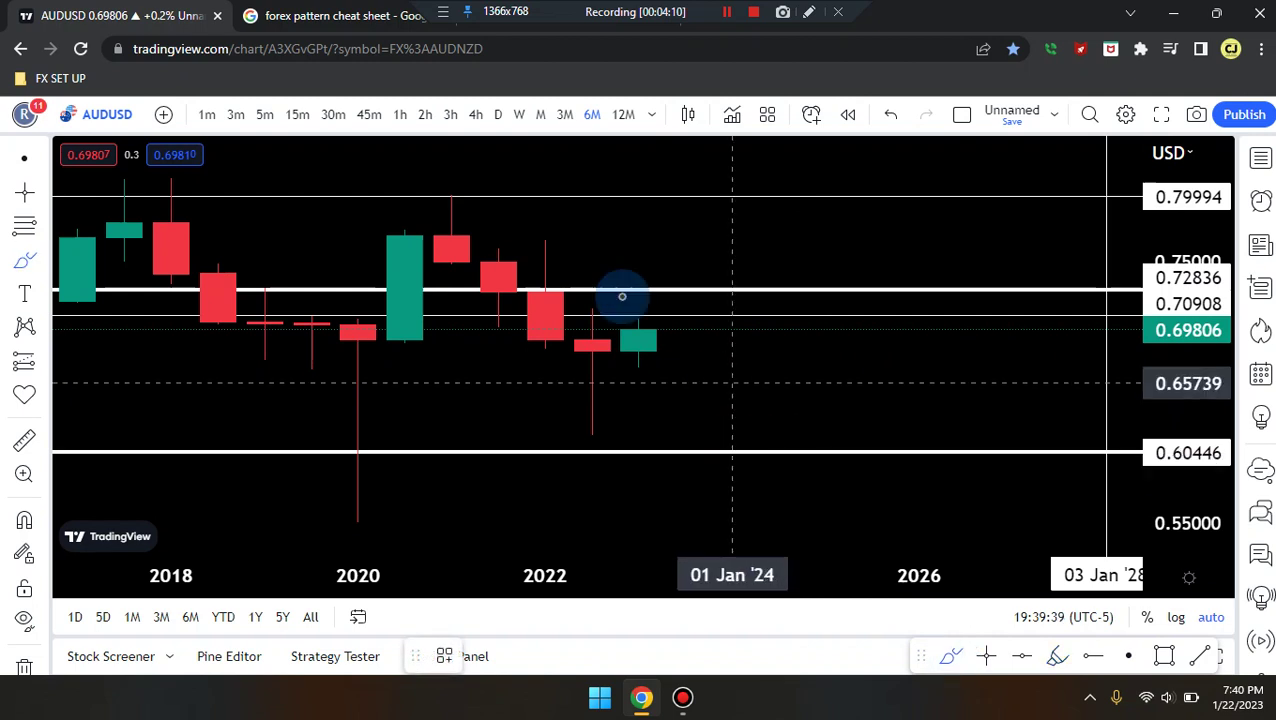
pyautogui.moveTo(595, 294); pyautogui.dragTo(778, 337)
pyautogui.moveTo(593, 402); pyautogui.dragTo(778, 327)
pyautogui.moveTo(577, 327)
pyautogui.mouseDown()
pyautogui.moveTo(650, 370)
pyautogui.moveTo(572, 328)
pyautogui.moveTo(734, 299)
pyautogui.mouseUp()
pyautogui.hotkey('ctrl', 'z')
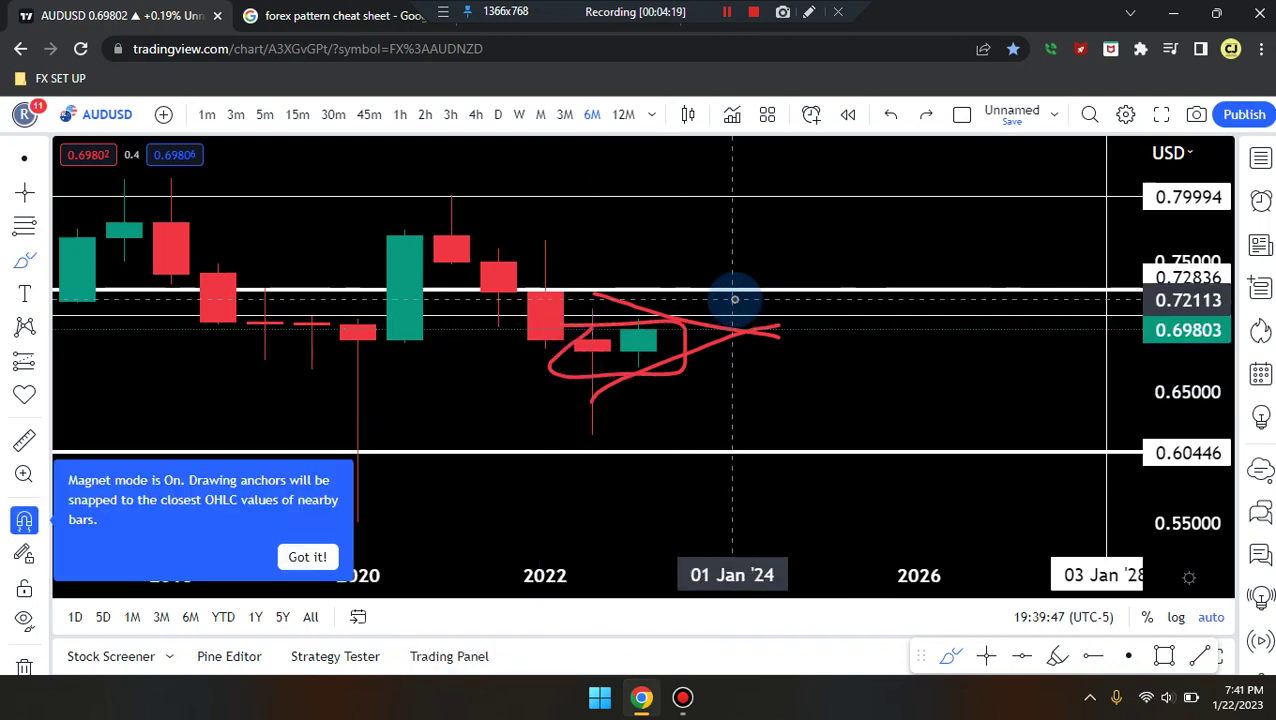
pyautogui.moveTo(655, 330)
pyautogui.mouseDown()
pyautogui.moveTo(545, 285)
pyautogui.moveTo(649, 293)
pyautogui.mouseUp()
pyautogui.hotkey('ctrl', 'z')
pyautogui.hotkey('ctrl', 'z')
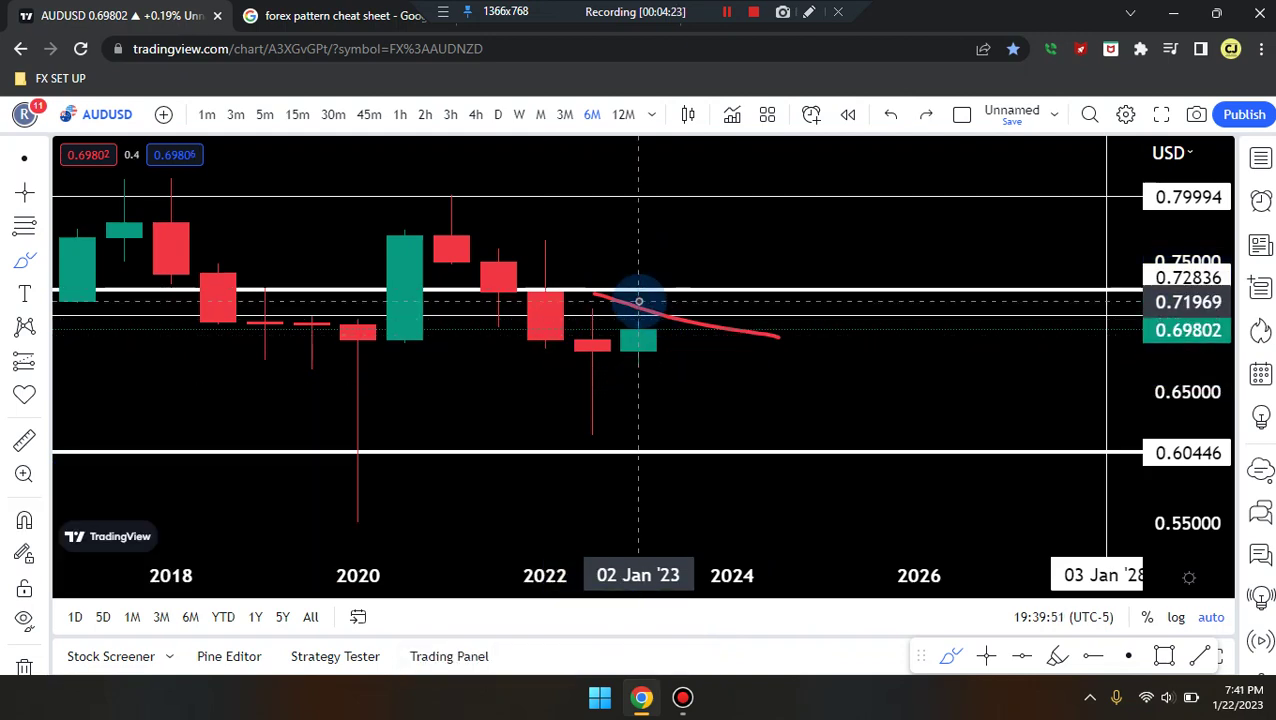
pyautogui.hotkey('ctrl', 'z')
# - Sketch paths from the 2018 high to 2021 and near 2023, undoing each one
pyautogui.scroll(-1, 780, 385)
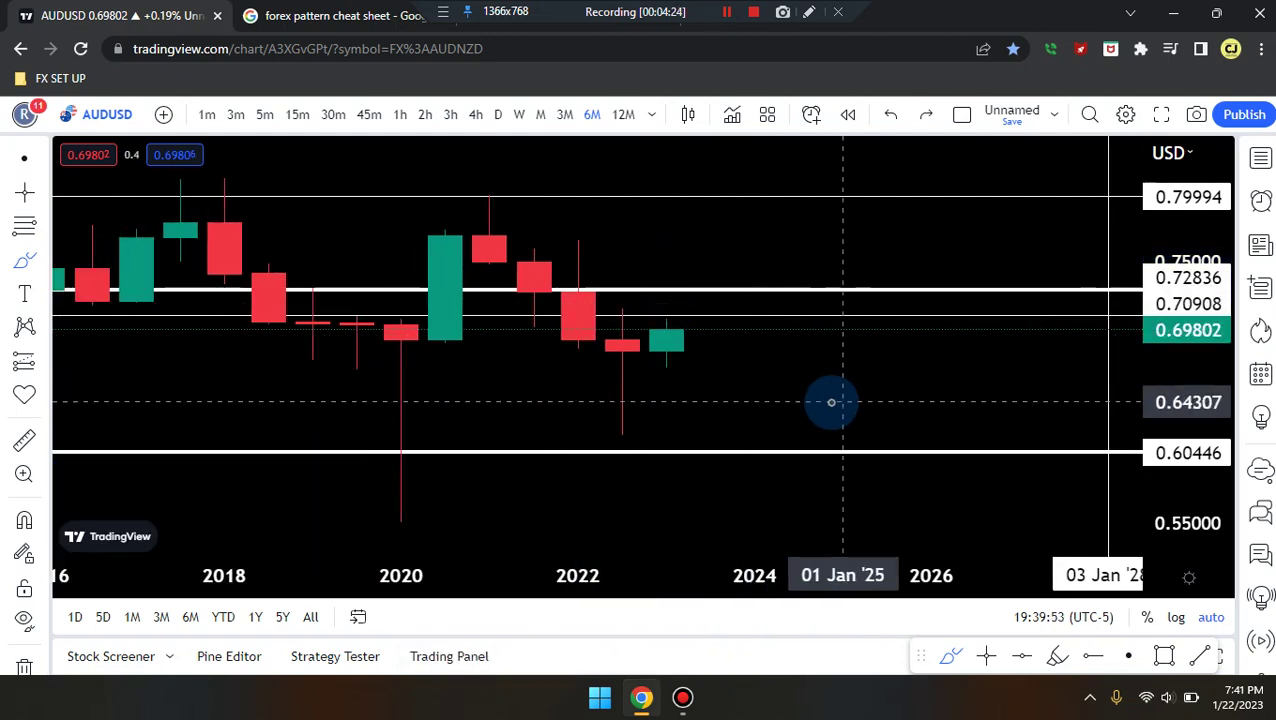
pyautogui.scroll(-1, 760, 364)
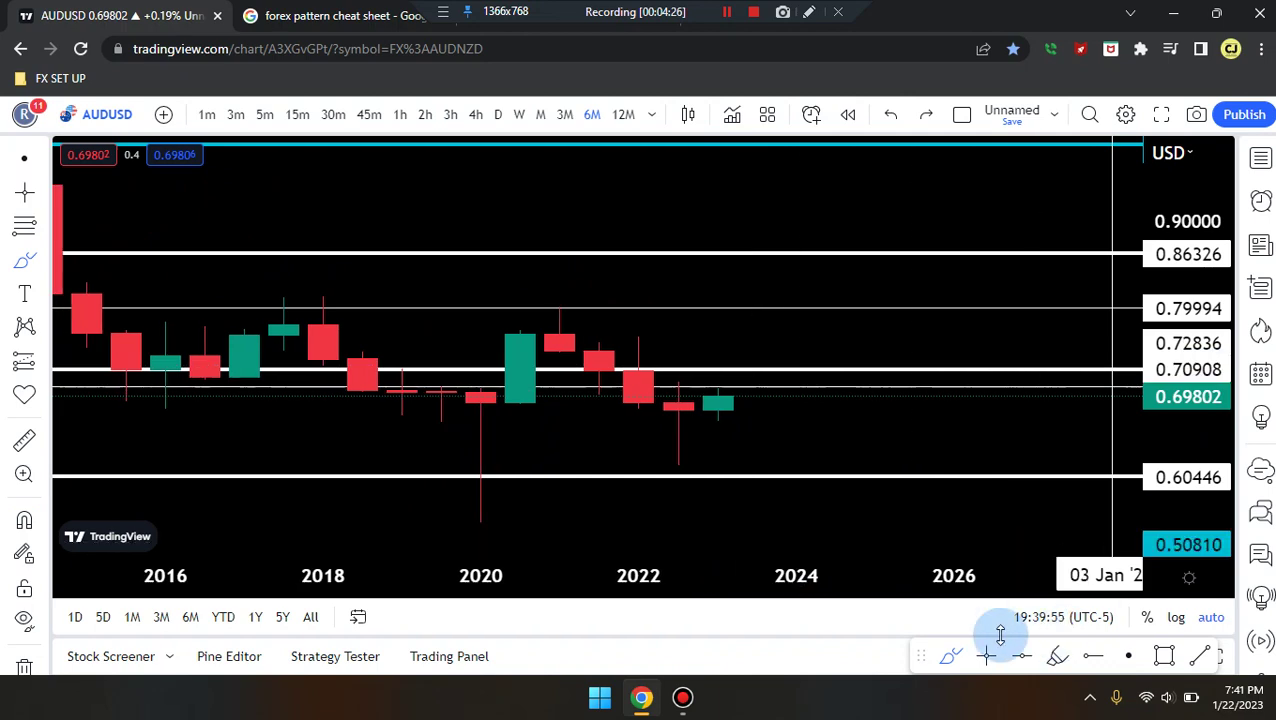
pyautogui.moveTo(322, 316)
pyautogui.mouseDown()
pyautogui.moveTo(498, 436)
pyautogui.moveTo(562, 288)
pyautogui.moveTo(712, 358)
pyautogui.moveTo(797, 256)
pyautogui.mouseUp()
pyautogui.hotkey('ctrl', 'z')
pyautogui.scroll(-1, 786, 495)
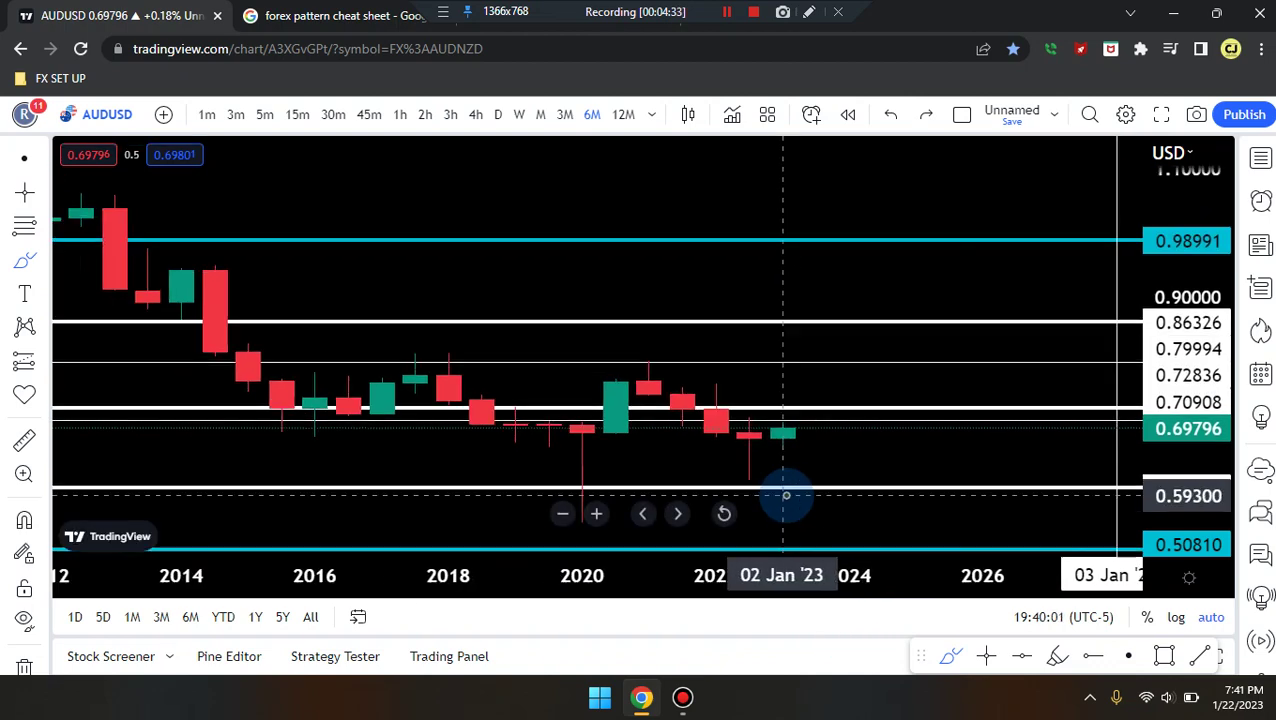
pyautogui.moveTo(769, 427); pyautogui.dragTo(840, 470)
pyautogui.hotkey('ctrl', 'z')
pyautogui.click(1058, 655)
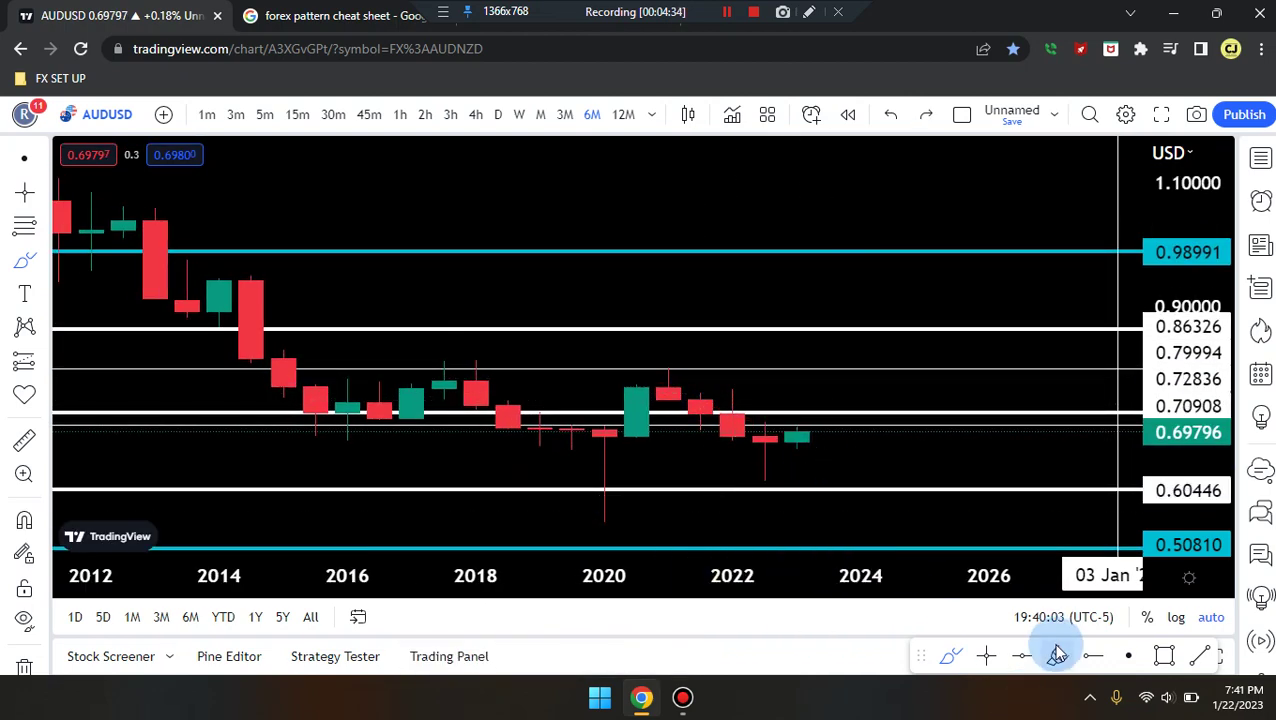
# - Highlight trial paths near the 2016–2019 and 2023 candles, undoing each with Ctrl+Z
pyautogui.moveTo(815, 432); pyautogui.dragTo(855, 495)
pyautogui.hotkey('ctrl', 'z')
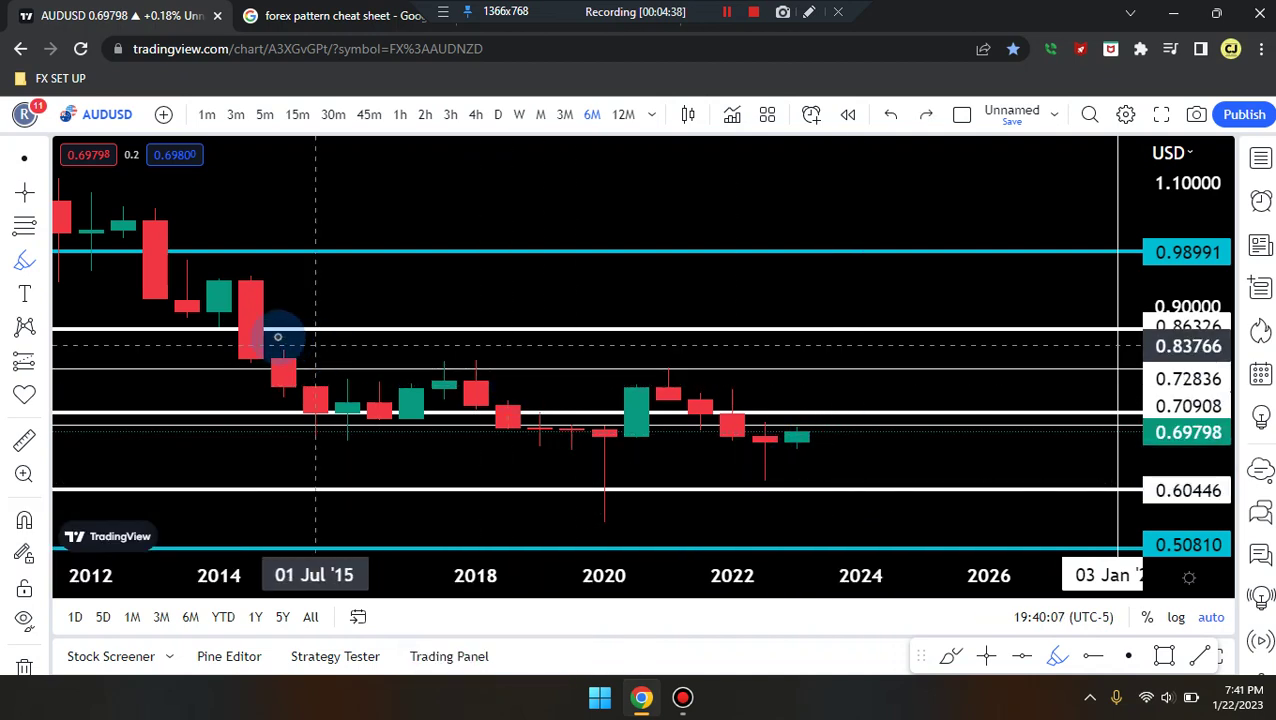
pyautogui.moveTo(275, 324); pyautogui.dragTo(570, 447)
pyautogui.hotkey('ctrl', 'z')
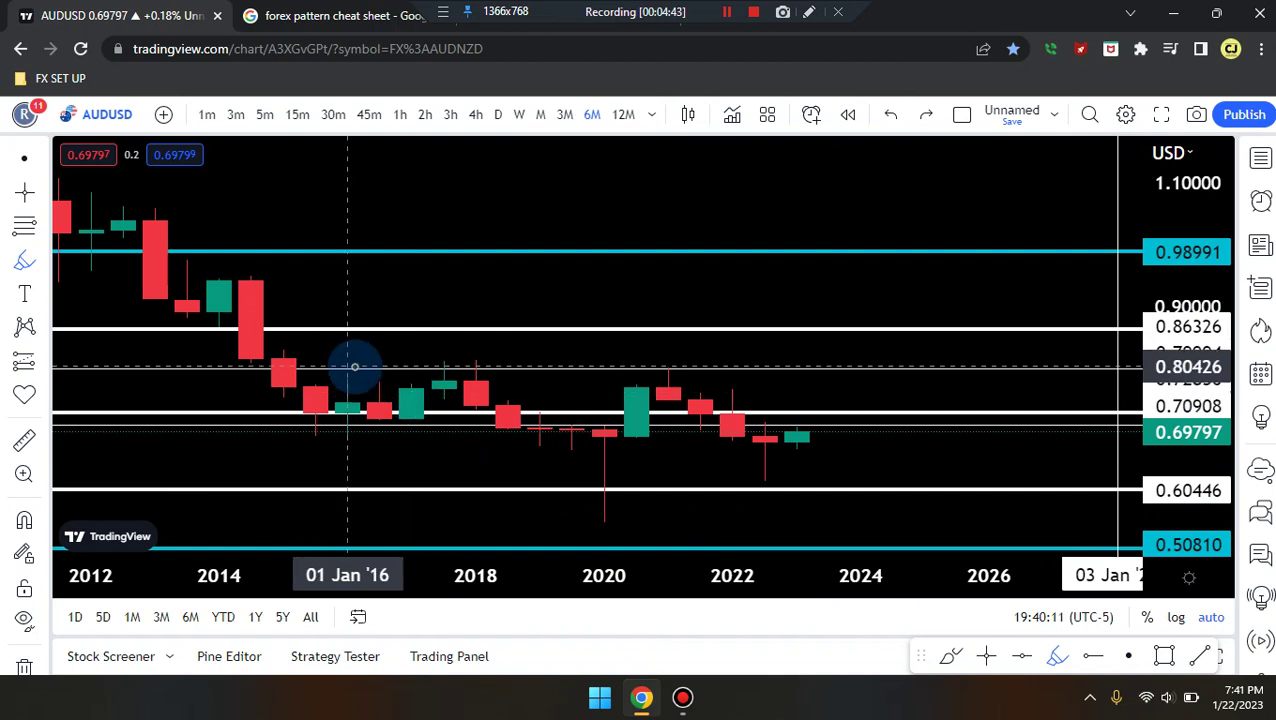
pyautogui.moveTo(283, 348); pyautogui.dragTo(379, 458)
pyautogui.hotkey('ctrl', 'z')
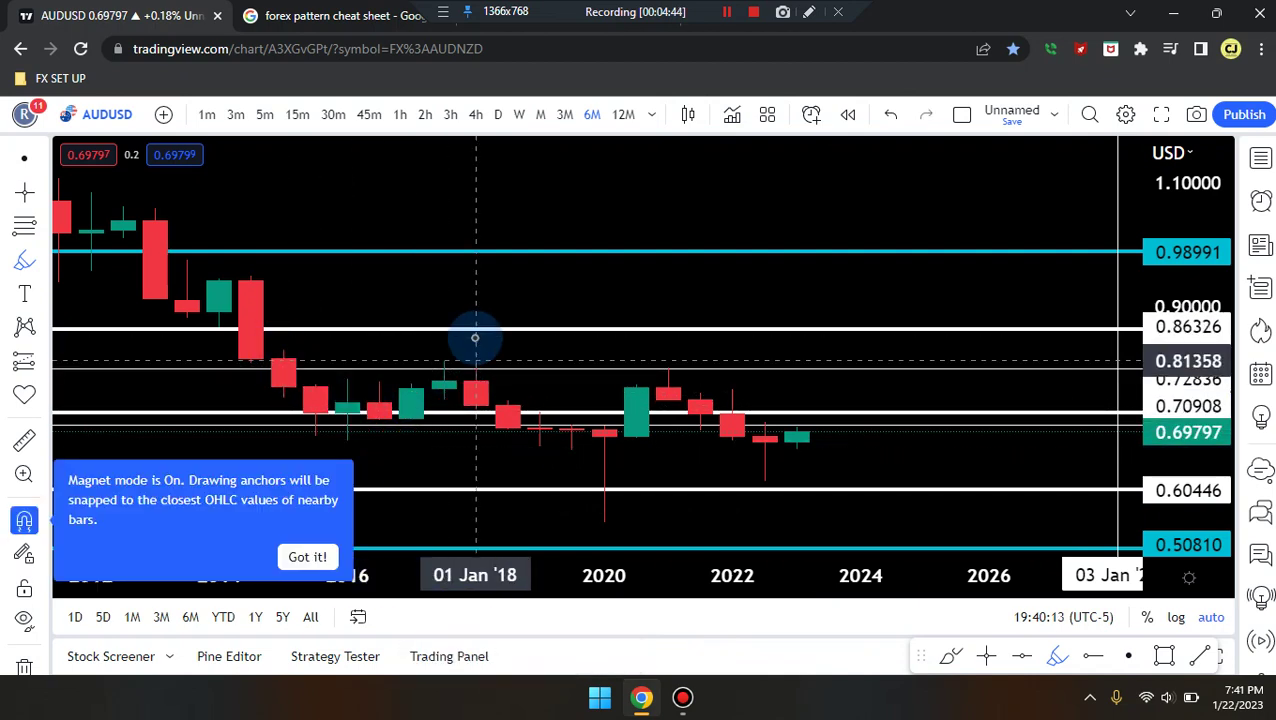
# - Sketch the path from 2017 down toward 0.54 in 2025, undo it, and switch to 3-month candles
pyautogui.click(379, 443)
pyautogui.moveTo(454, 368)
pyautogui.mouseDown()
pyautogui.moveTo(584, 400)
pyautogui.moveTo(683, 373)
pyautogui.moveTo(758, 456)
pyautogui.moveTo(798, 417)
pyautogui.mouseUp()
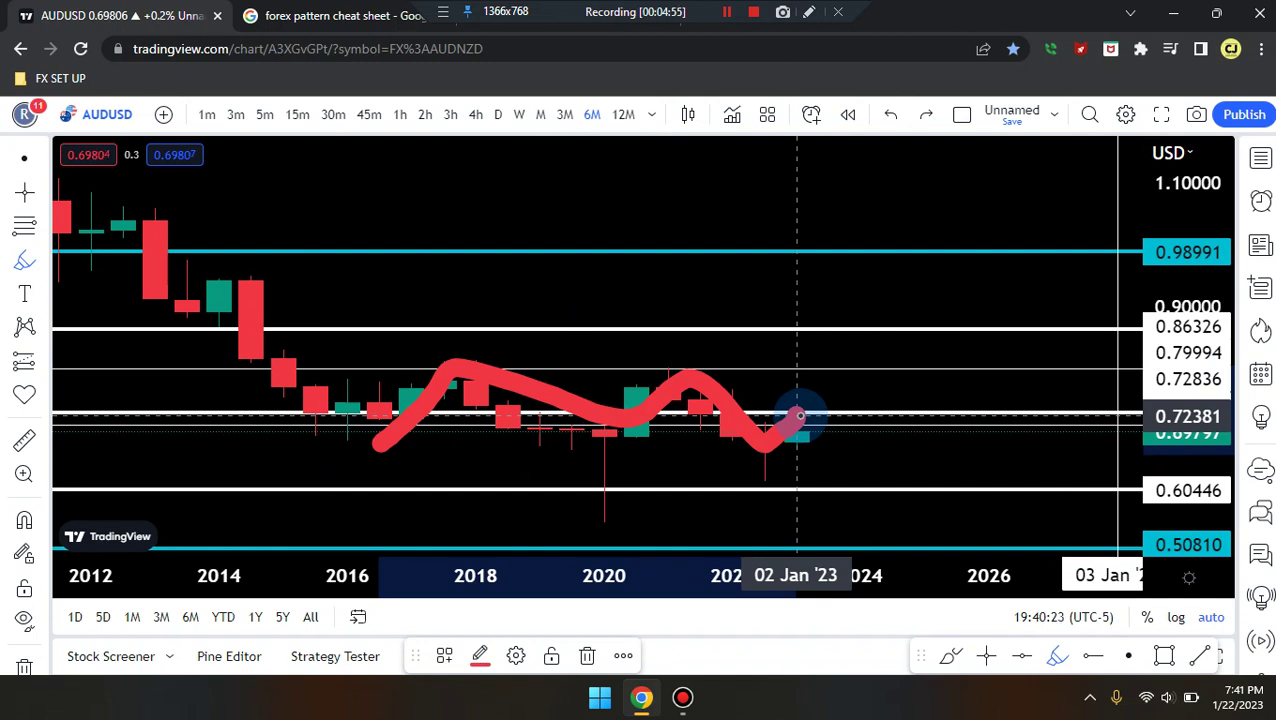
pyautogui.moveTo(798, 417); pyautogui.dragTo(928, 530)
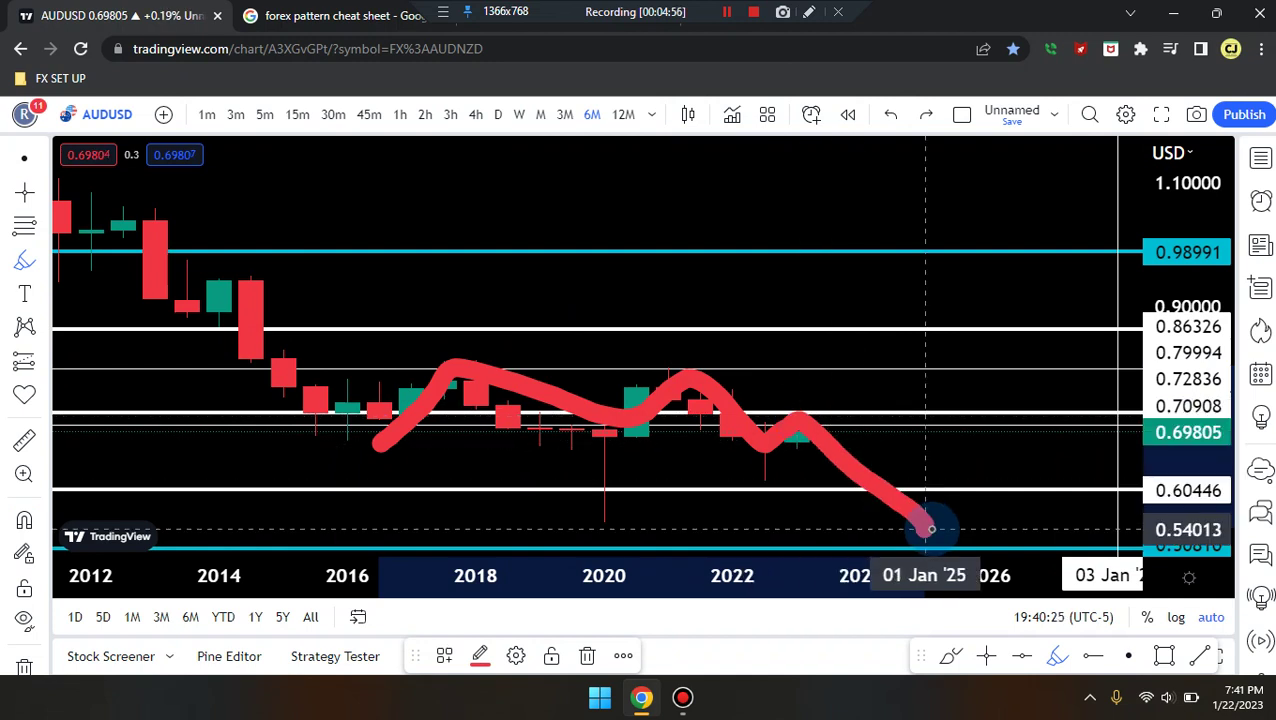
pyautogui.hotkey('ctrl', 'z')
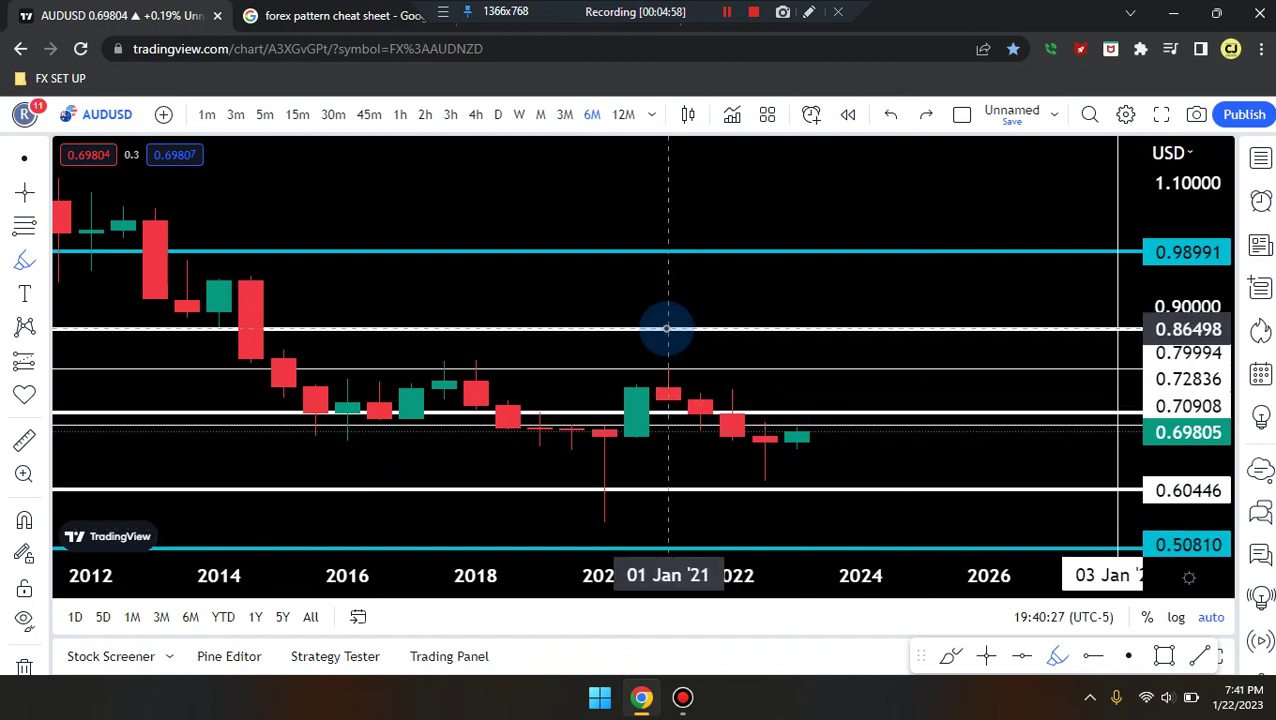
pyautogui.click(563, 116)
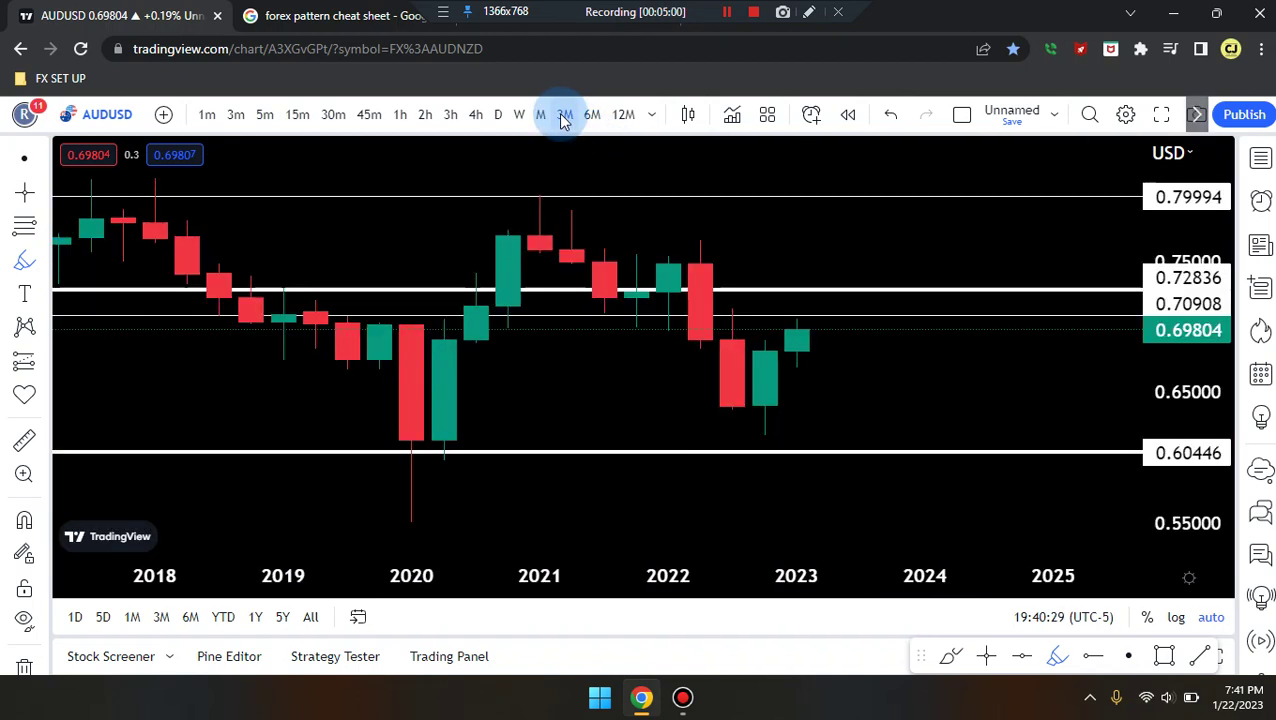
# - On the 3M chart, highlight a V to the 2022 low and marks near Jan '23, then undo them all
pyautogui.scroll(10, 786, 276)
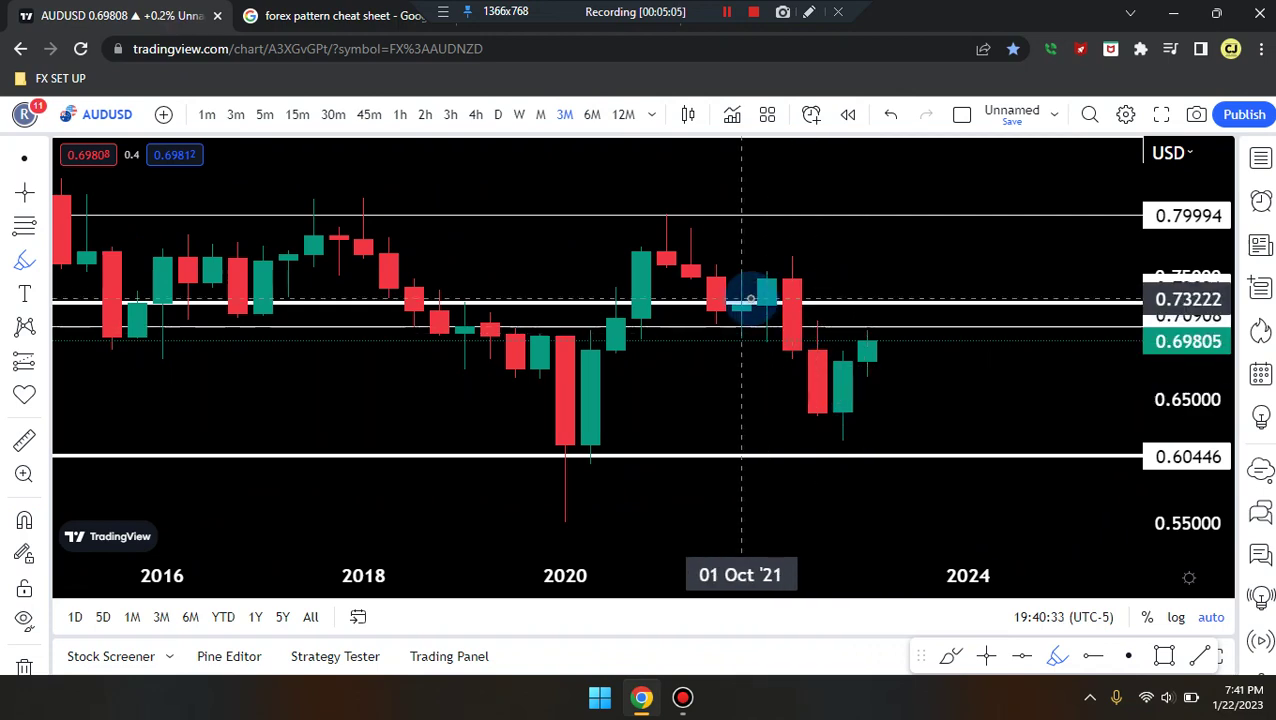
pyautogui.moveTo(736, 258)
pyautogui.mouseDown()
pyautogui.moveTo(826, 408)
pyautogui.moveTo(898, 316)
pyautogui.mouseUp()
pyautogui.hotkey('ctrl', 'z')
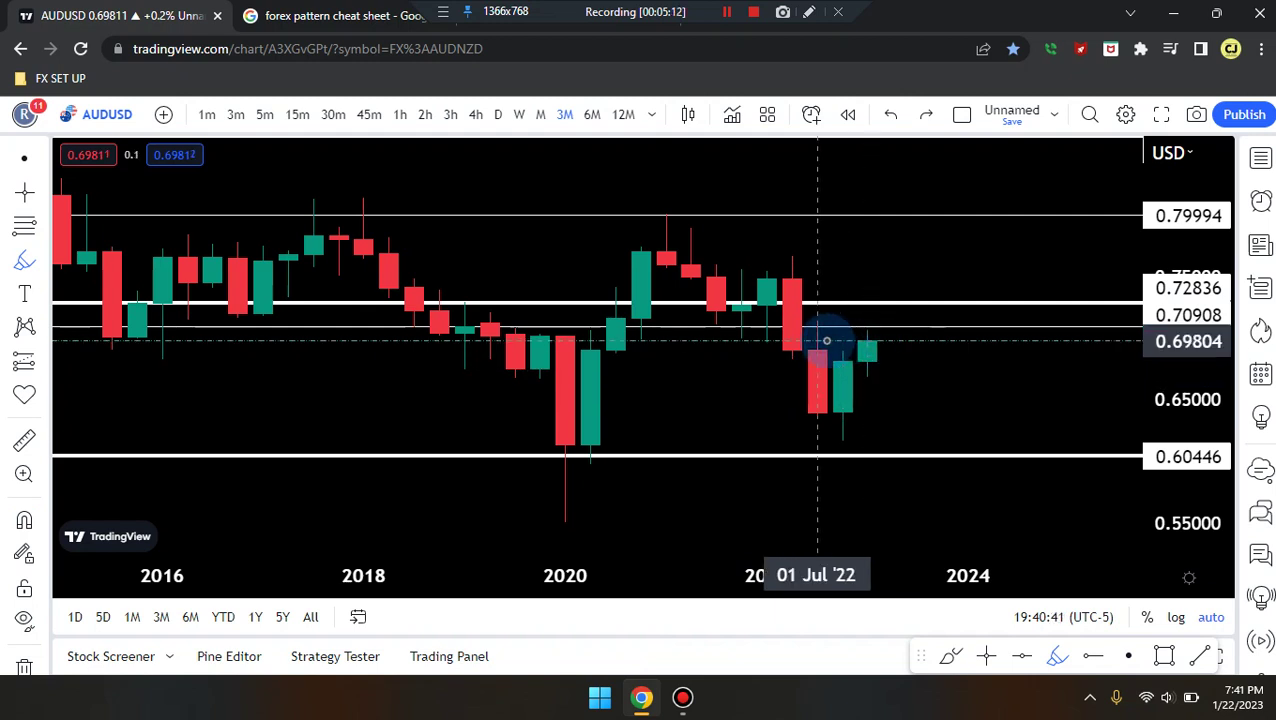
pyautogui.moveTo(768, 349); pyautogui.dragTo(943, 345)
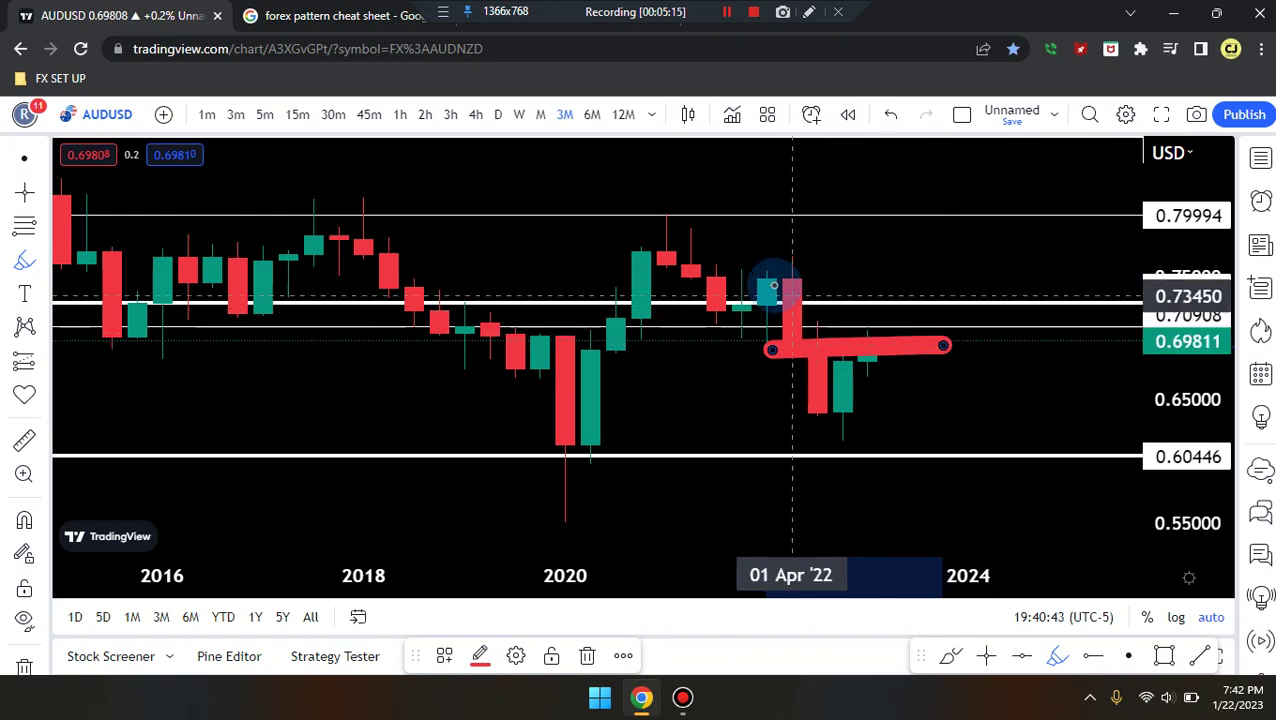
pyautogui.moveTo(771, 287)
pyautogui.mouseDown()
pyautogui.moveTo(889, 336)
pyautogui.moveTo(885, 325)
pyautogui.moveTo(810, 326)
pyautogui.mouseUp()
pyautogui.press('ctrl')
pyautogui.hotkey('ctrl', 'z')
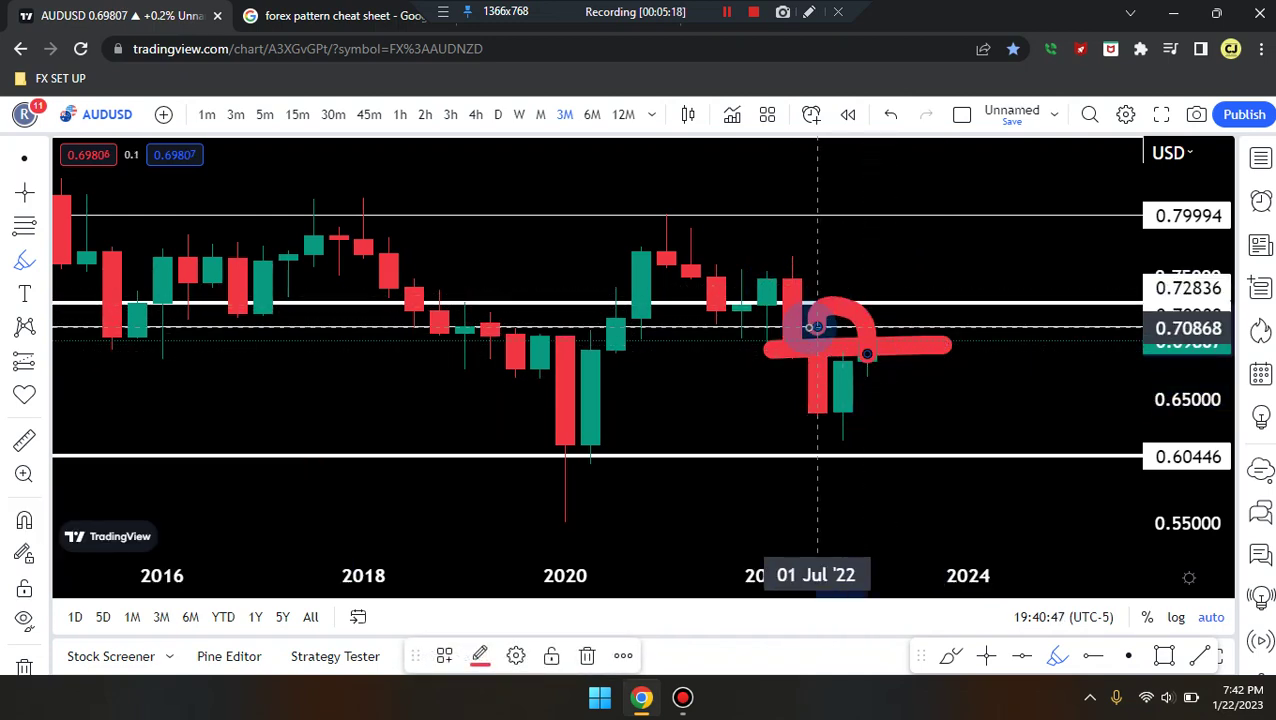
pyautogui.press('ctrl')
pyautogui.hotkey('ctrl', 'z')
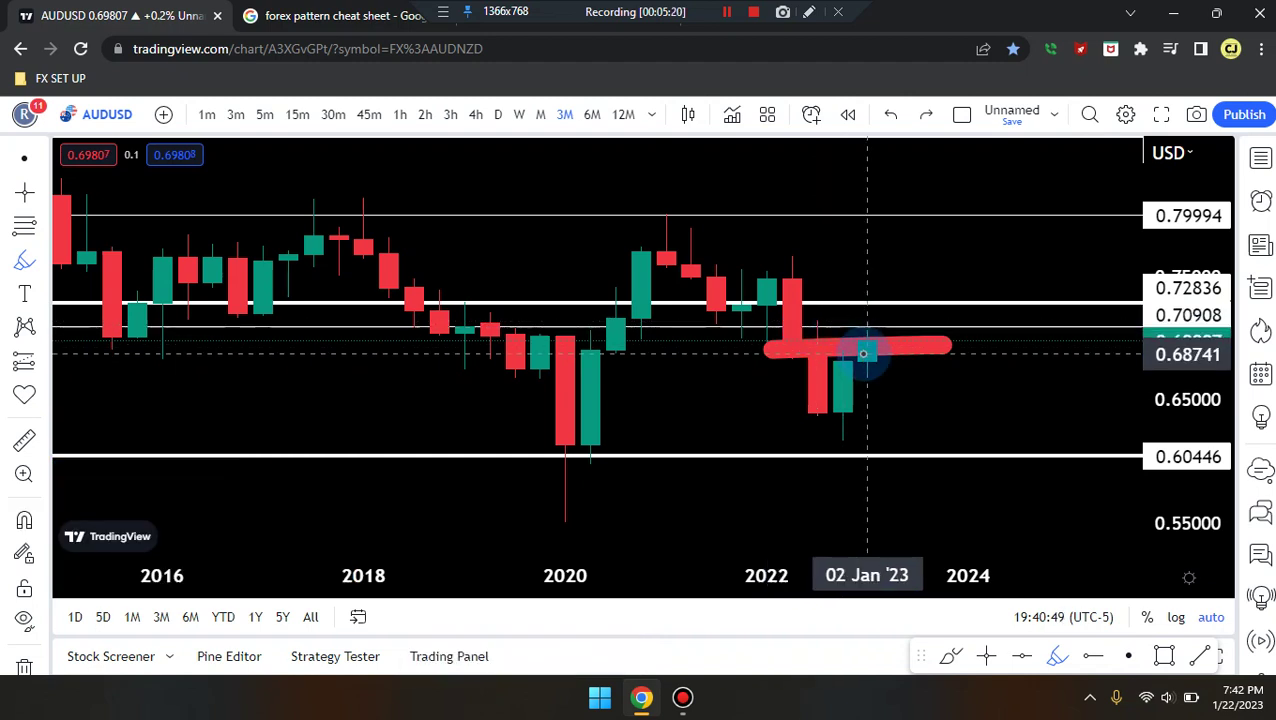
pyautogui.hotkey('ctrl', 'z')
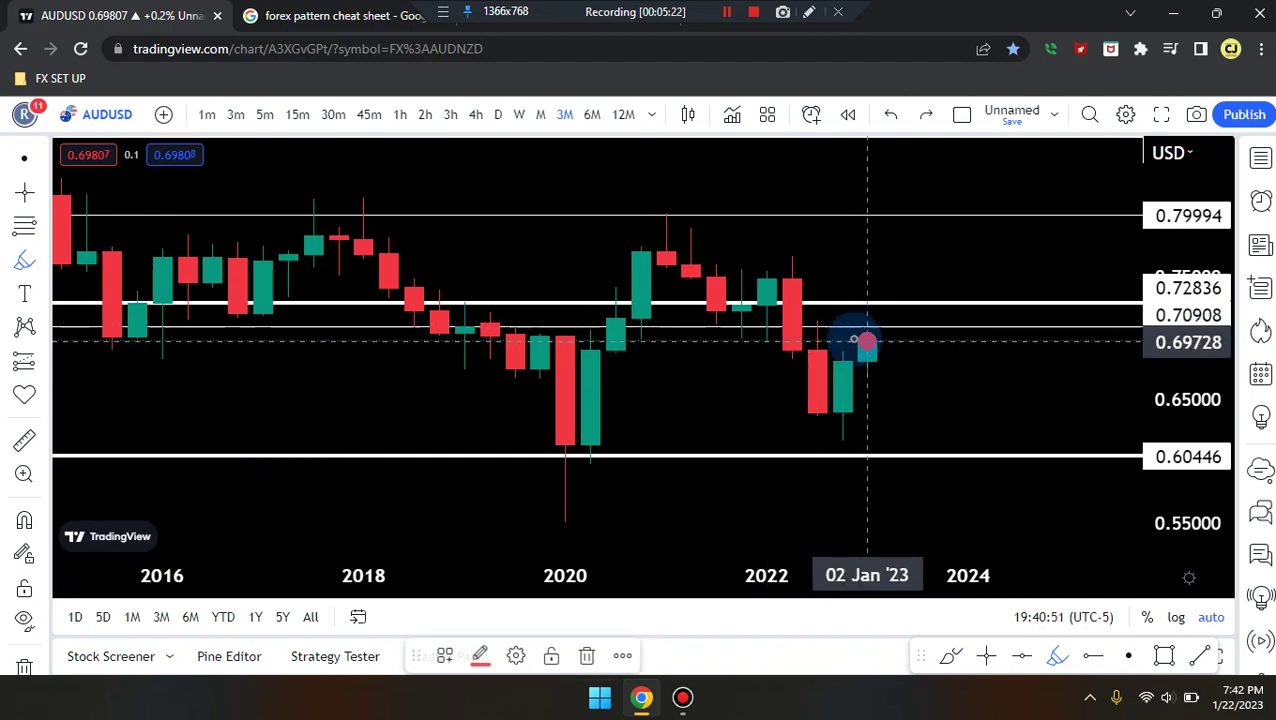
pyautogui.hotkey('ctrl', 'z')
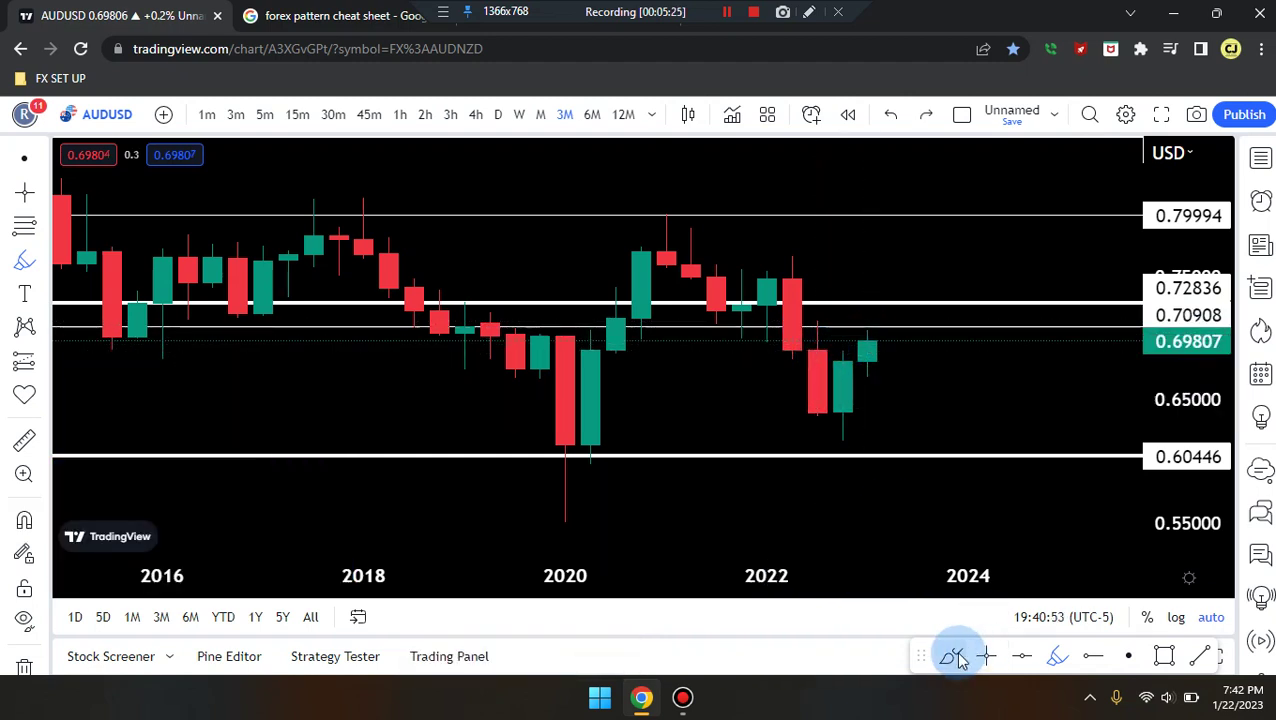
# - Brush short curves through the late-2022 candles, undo them, and switch to monthly candles
pyautogui.click(952, 656)
pyautogui.press('ctrl')
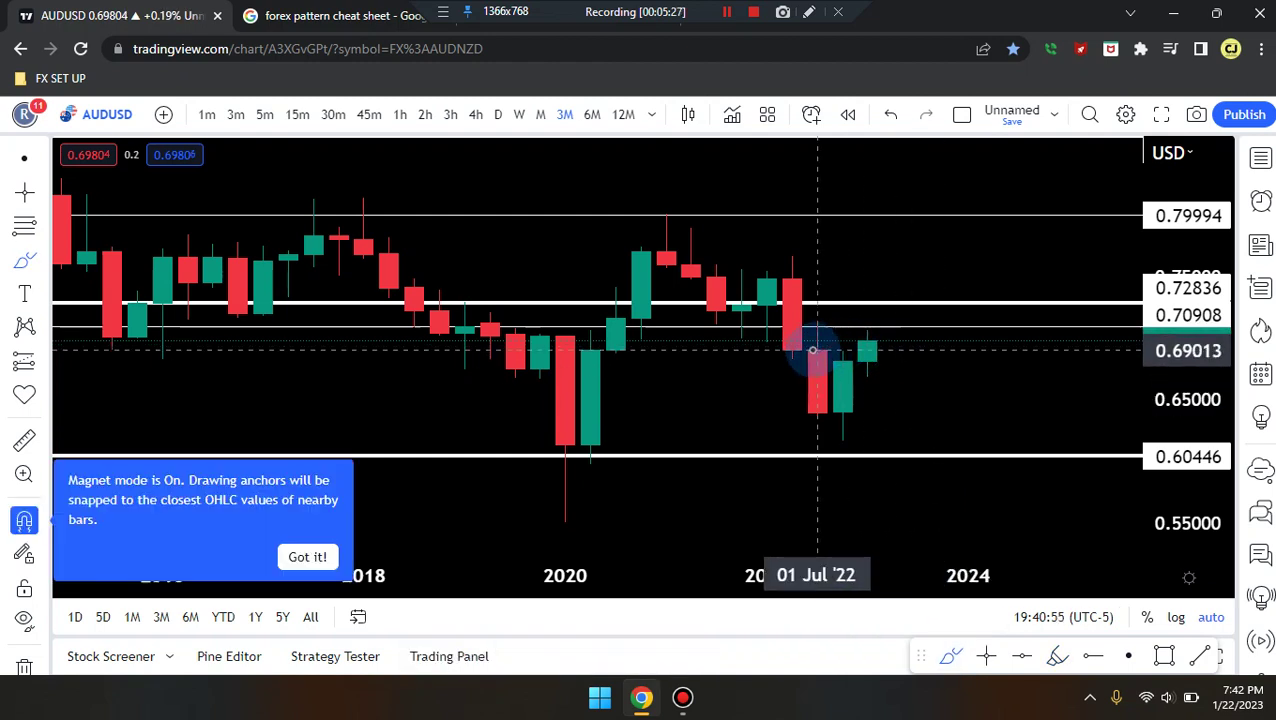
pyautogui.moveTo(863, 336); pyautogui.dragTo(808, 318)
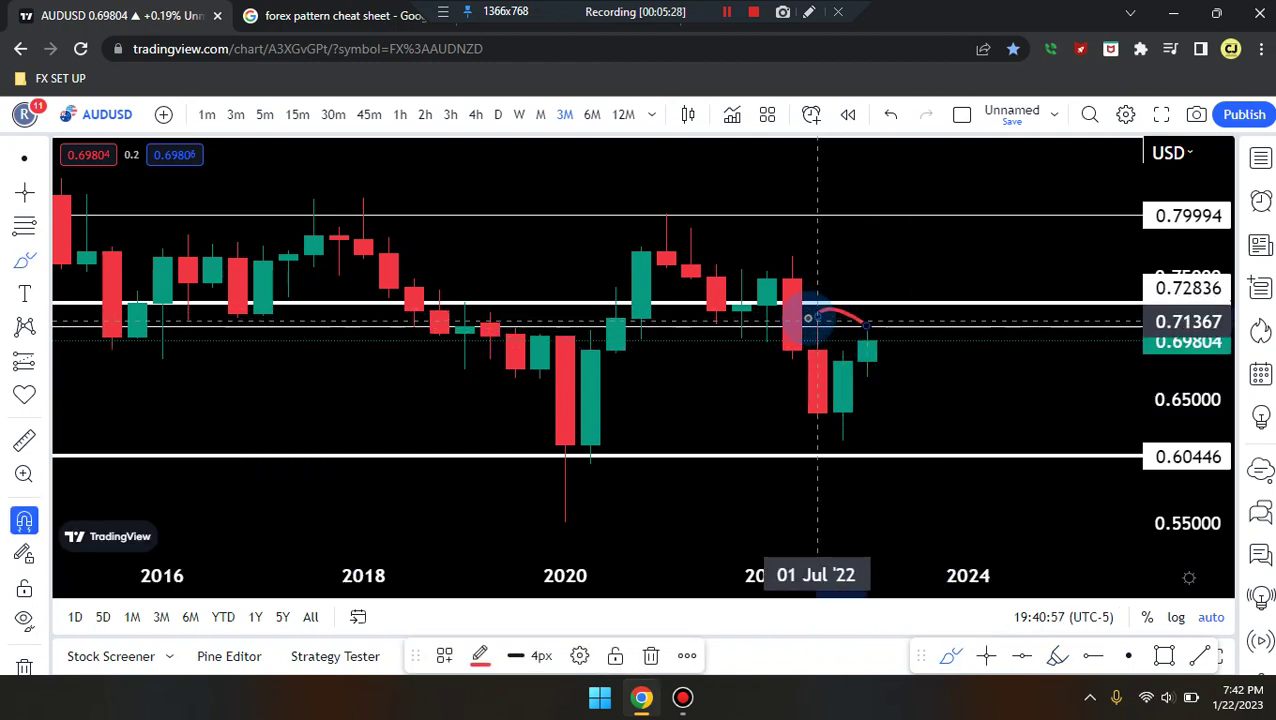
pyautogui.hotkey('ctrl', 'z')
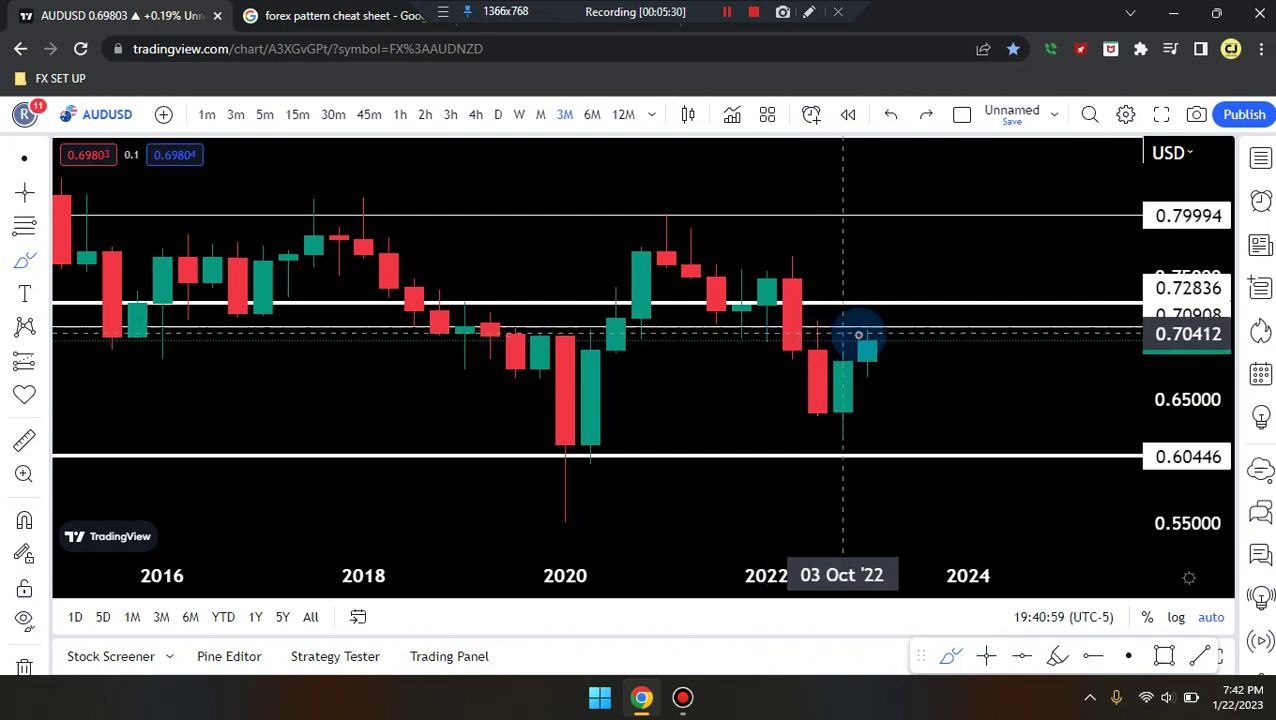
pyautogui.moveTo(769, 304)
pyautogui.mouseDown()
pyautogui.moveTo(874, 353)
pyautogui.moveTo(886, 326)
pyautogui.moveTo(805, 342)
pyautogui.mouseUp()
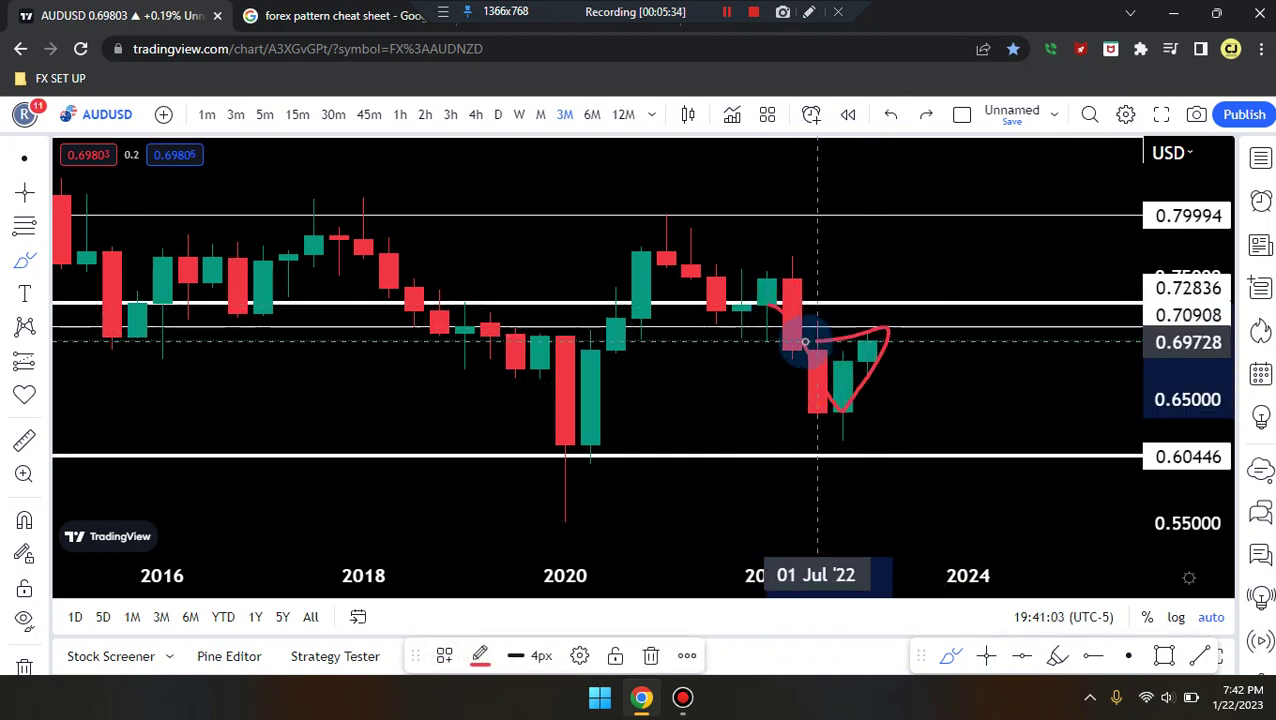
pyautogui.hotkey('ctrl', 'z')
pyautogui.moveTo(843, 328)
pyautogui.mouseDown()
pyautogui.moveTo(954, 378)
pyautogui.moveTo(855, 342)
pyautogui.mouseUp()
pyautogui.hotkey('ctrl', 'z')
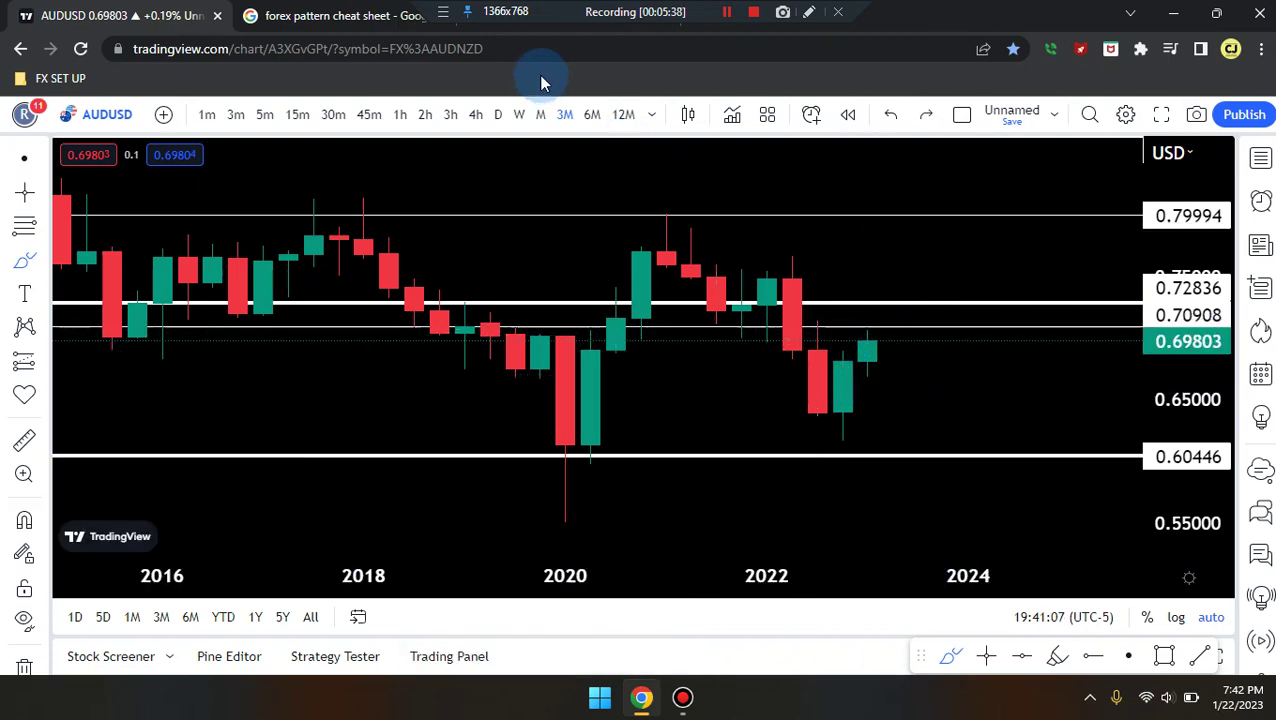
pyautogui.click(541, 115)
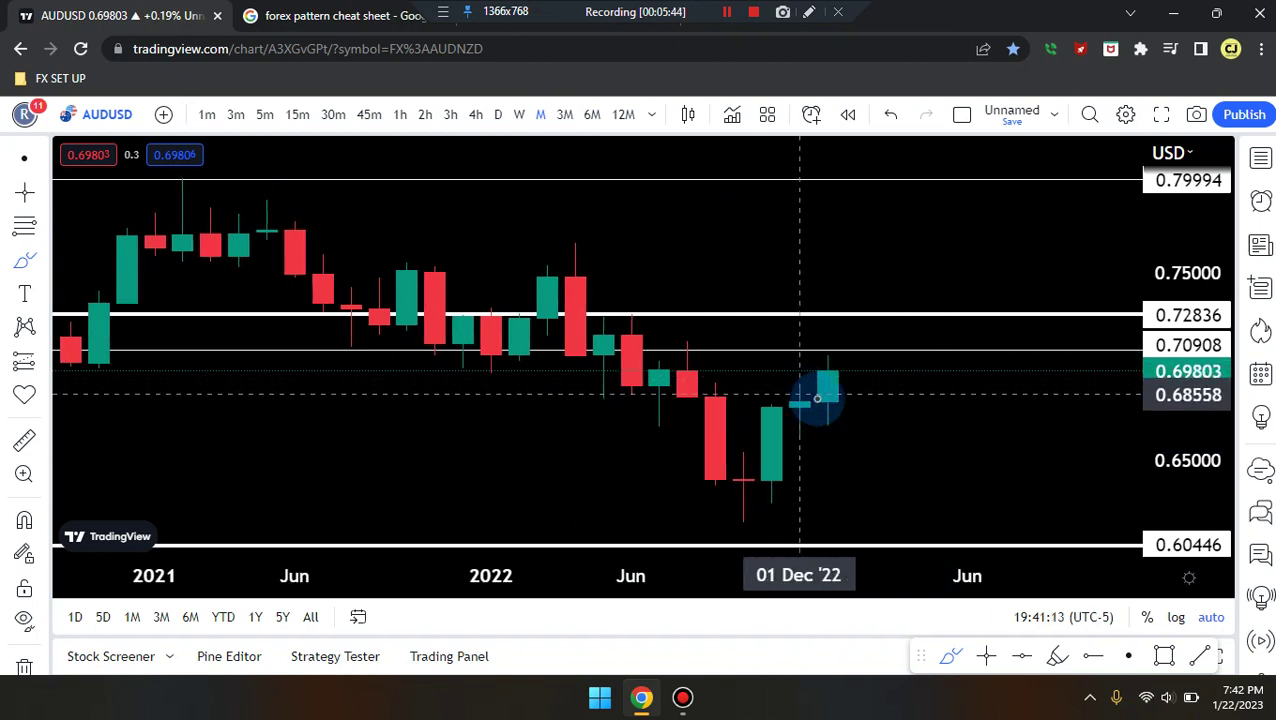
# - Sketch a trial loop and a path up to 0.73 over the recent monthly candles, undoing both
pyautogui.scroll(1, 822, 402)
pyautogui.moveTo(812, 404)
pyautogui.mouseDown()
pyautogui.moveTo(860, 456)
pyautogui.moveTo(697, 485)
pyautogui.mouseUp()
pyautogui.hotkey('ctrl', 'z')
pyautogui.moveTo(636, 408)
pyautogui.mouseDown()
pyautogui.moveTo(709, 498)
pyautogui.moveTo(723, 356)
pyautogui.moveTo(772, 432)
pyautogui.mouseUp()
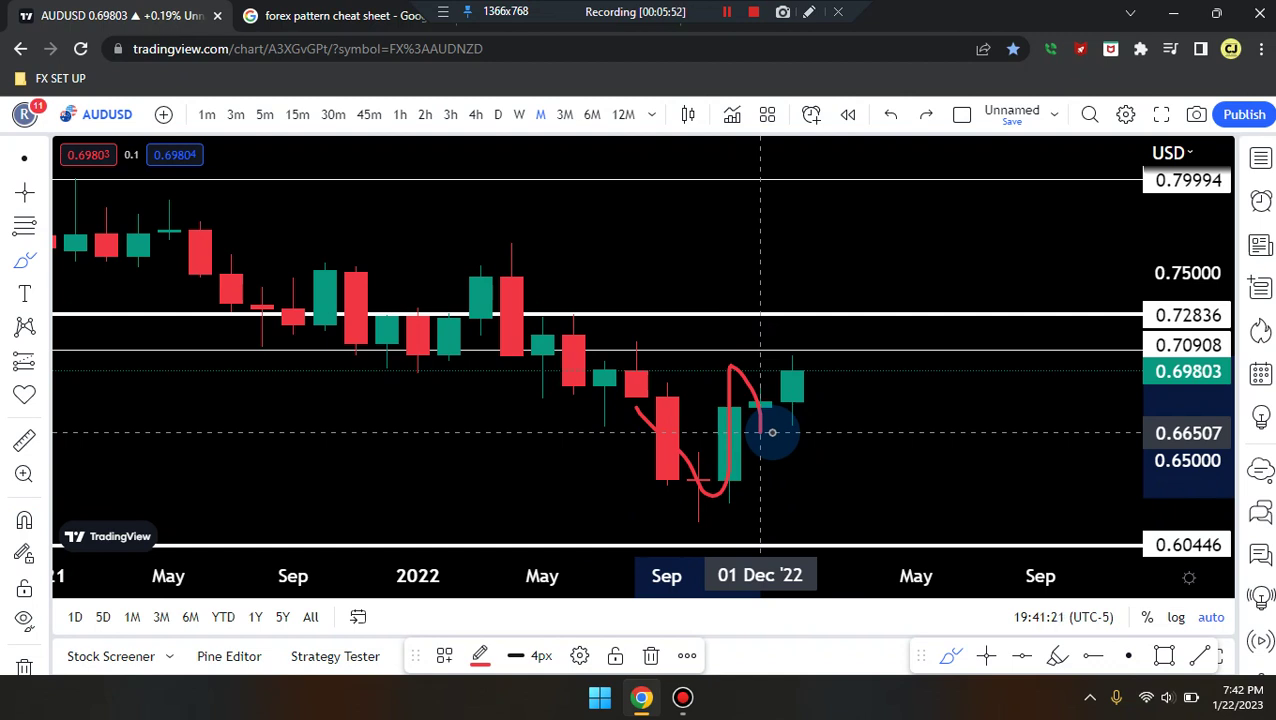
pyautogui.moveTo(772, 432); pyautogui.dragTo(826, 310)
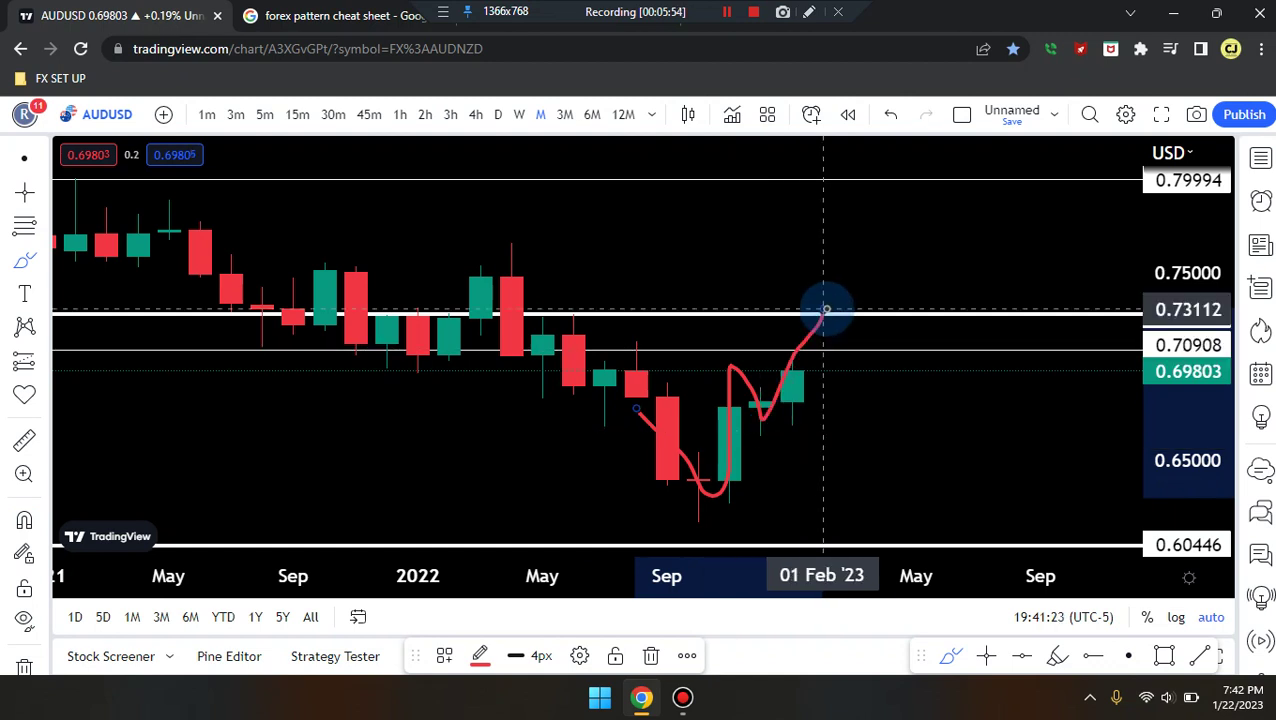
pyautogui.hotkey('ctrl', 'z')
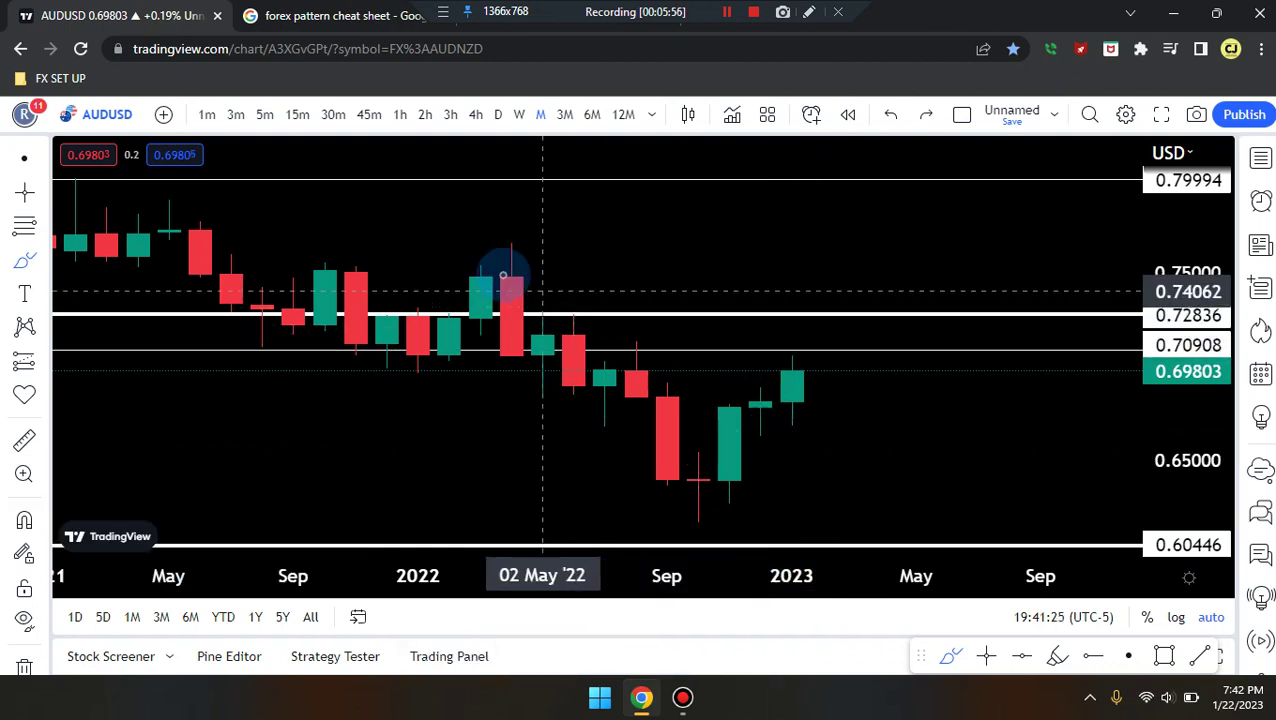
# - Brush lines toward 0.76 and along 0.707, 0.66 and 0.70, undo the latest, then go weekly
pyautogui.moveTo(483, 269); pyautogui.dragTo(1010, 240)
pyautogui.moveTo(547, 350); pyautogui.dragTo(876, 353)
pyautogui.moveTo(484, 443); pyautogui.dragTo(947, 443)
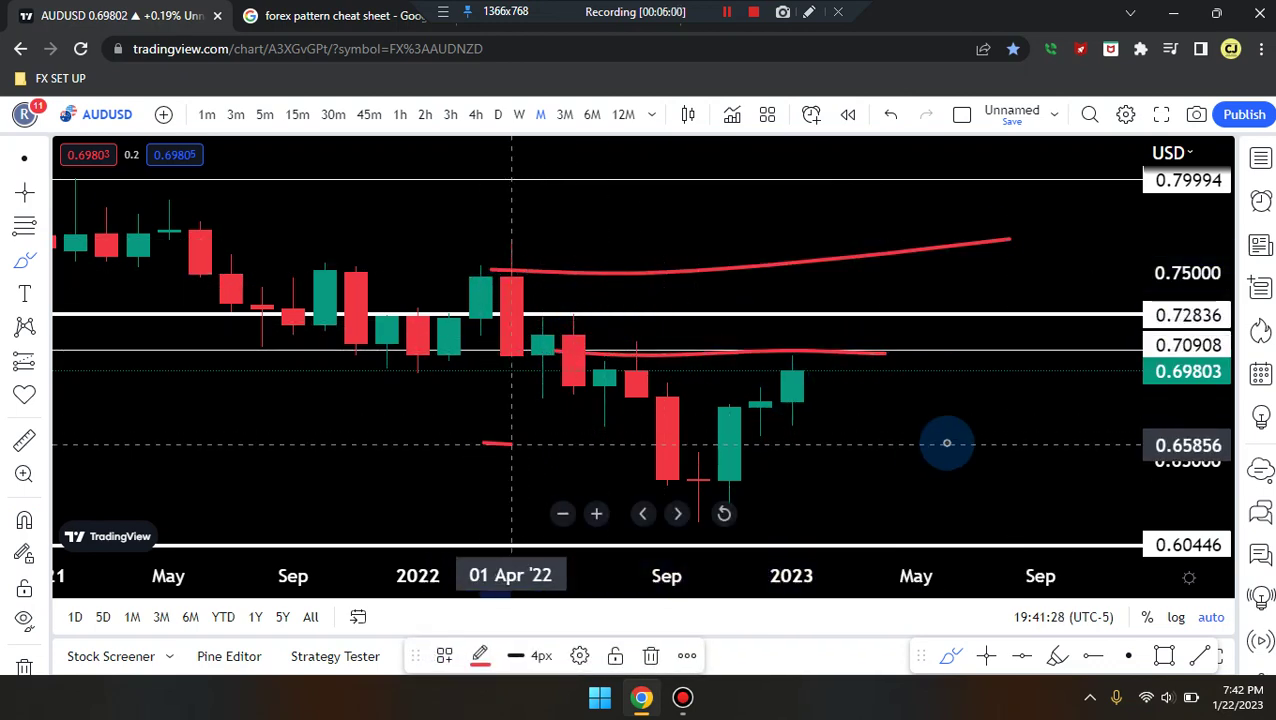
pyautogui.moveTo(515, 399)
pyautogui.mouseDown()
pyautogui.moveTo(846, 345)
pyautogui.moveTo(541, 353)
pyautogui.mouseUp()
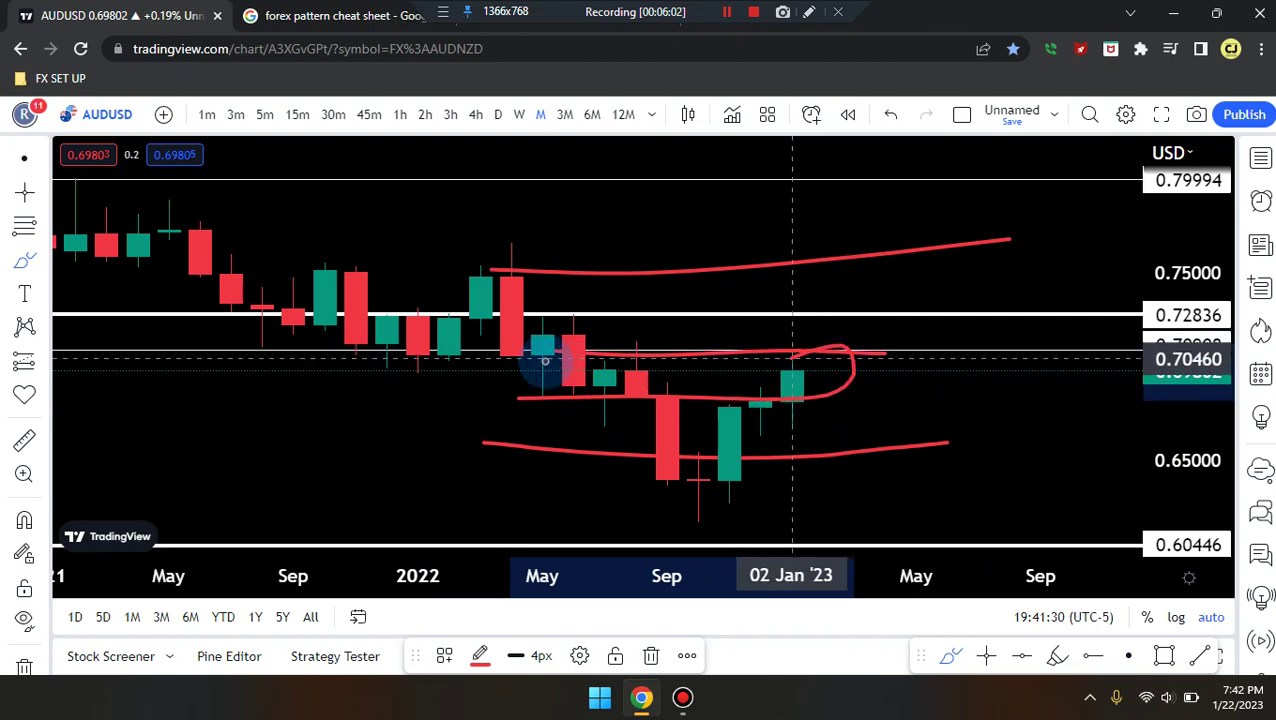
pyautogui.moveTo(542, 408)
pyautogui.mouseDown()
pyautogui.moveTo(826, 373)
pyautogui.moveTo(619, 352)
pyautogui.mouseUp()
pyautogui.hotkey('ctrl', 'z')
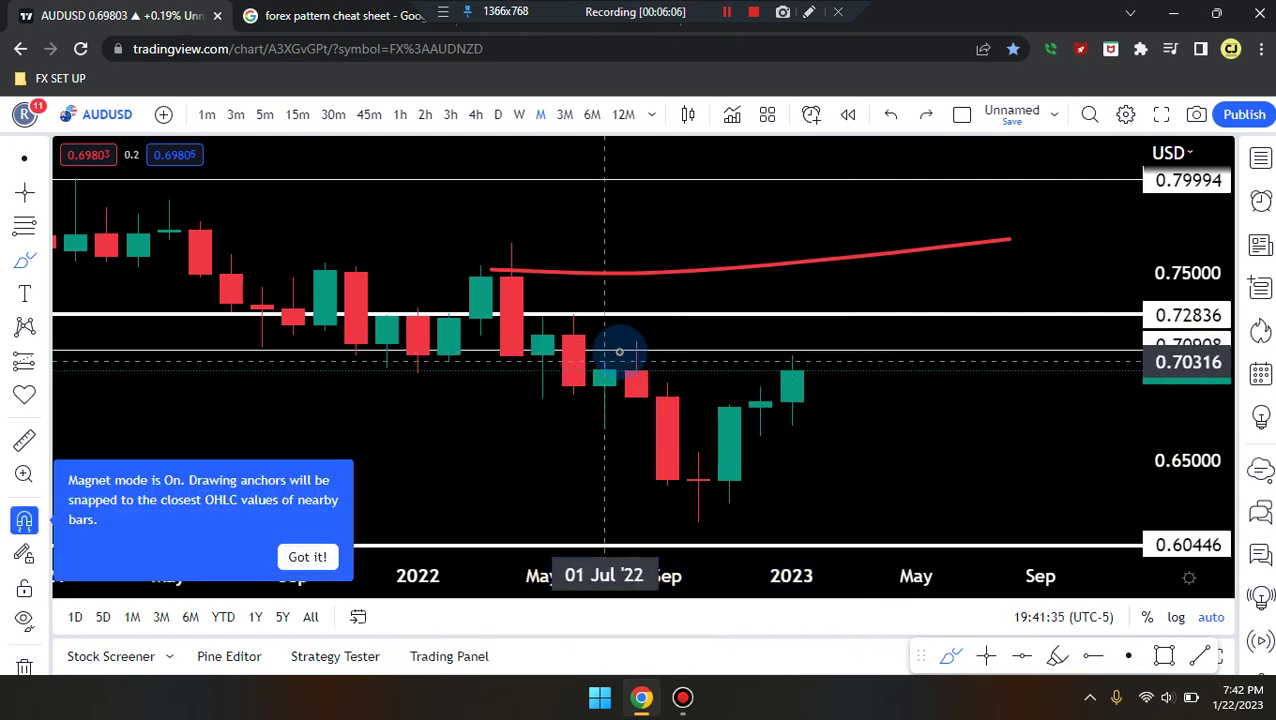
pyautogui.click(520, 116)
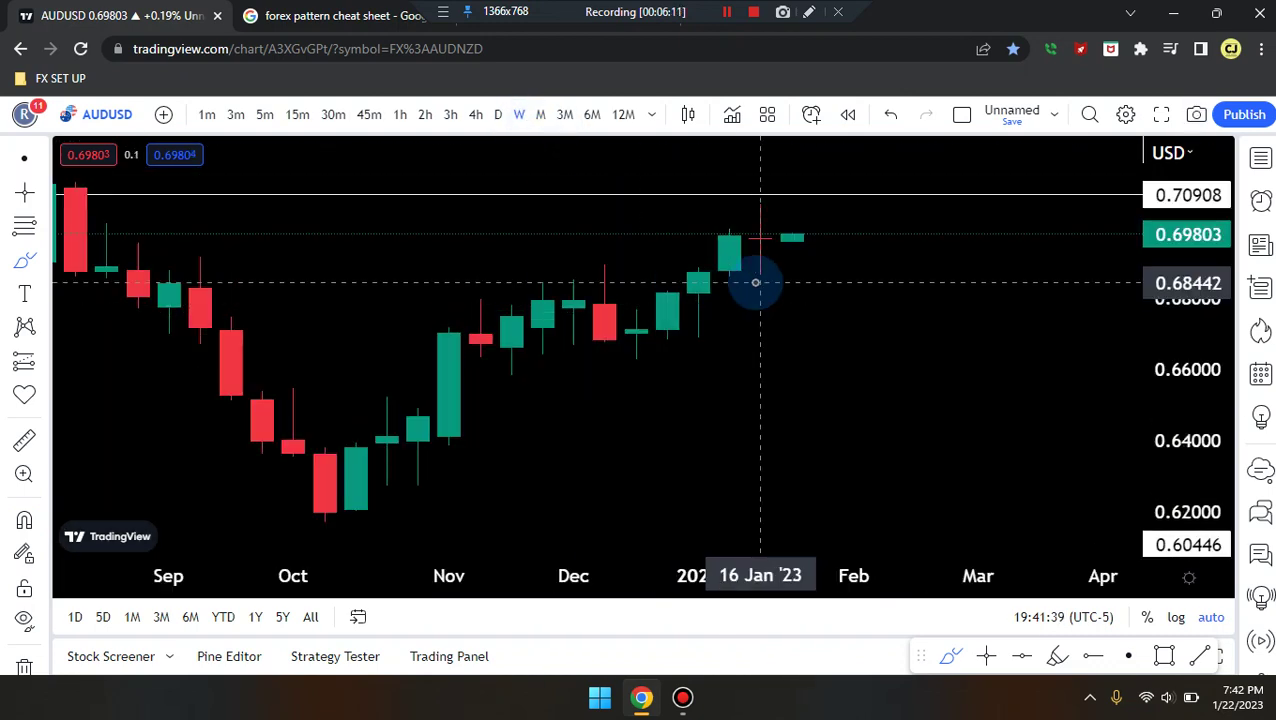
# - On the weekly chart, sketch an August-to-January price path and a January stroke, undoing both
pyautogui.scroll(-5, 756, 282)
pyautogui.scroll(5, 1068, 378)
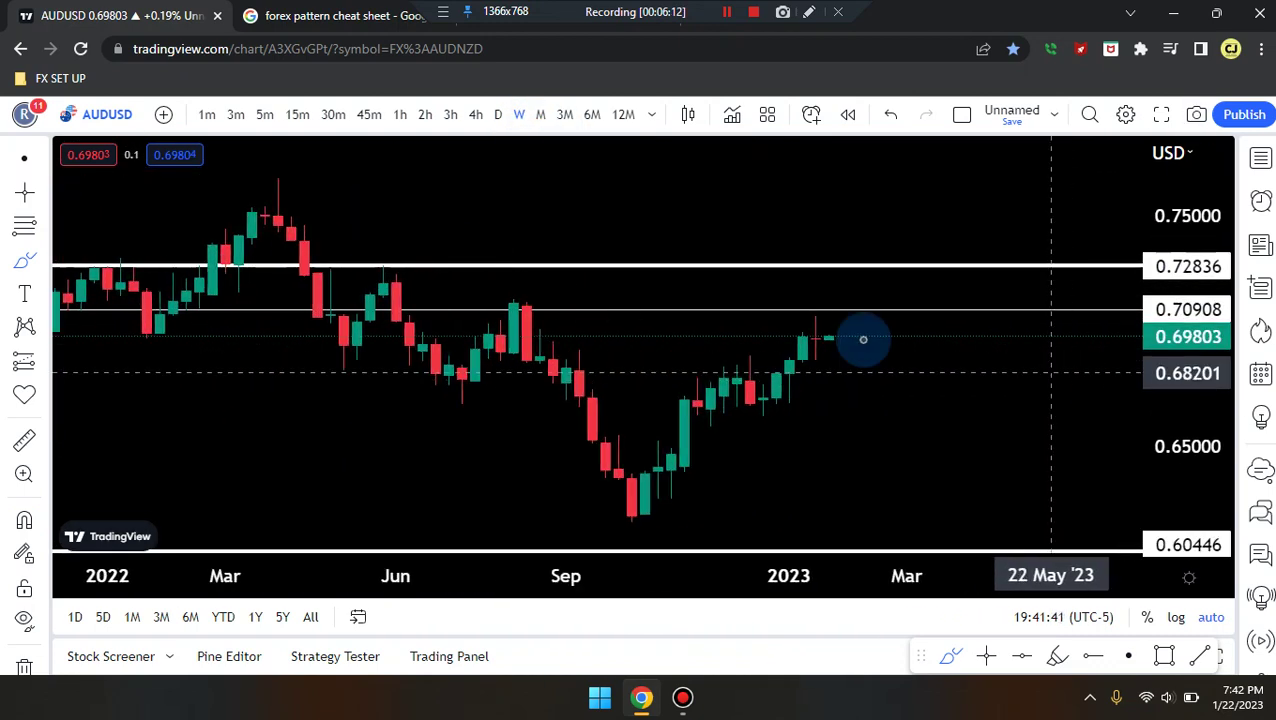
pyautogui.scroll(3, 736, 295)
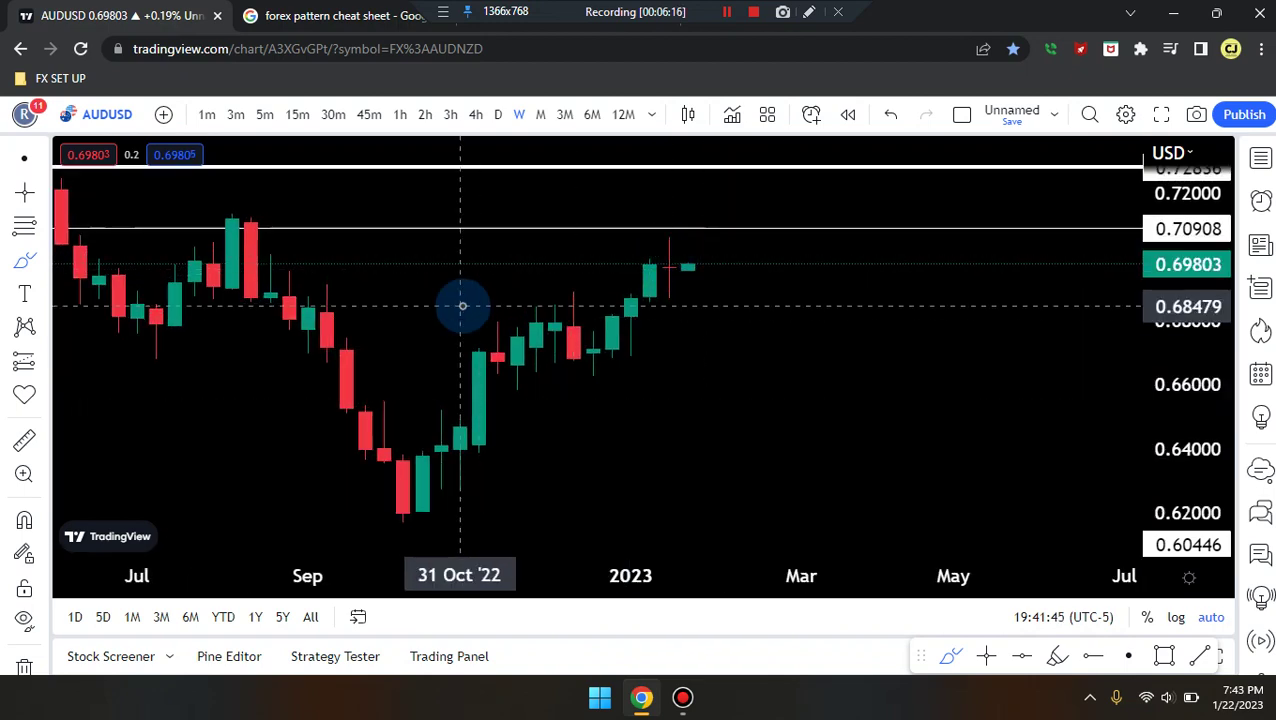
pyautogui.scroll(-1, 400, 290)
pyautogui.moveTo(502, 453)
pyautogui.mouseDown()
pyautogui.moveTo(522, 474)
pyautogui.moveTo(733, 316)
pyautogui.moveTo(769, 259)
pyautogui.moveTo(706, 322)
pyautogui.moveTo(736, 274)
pyautogui.mouseUp()
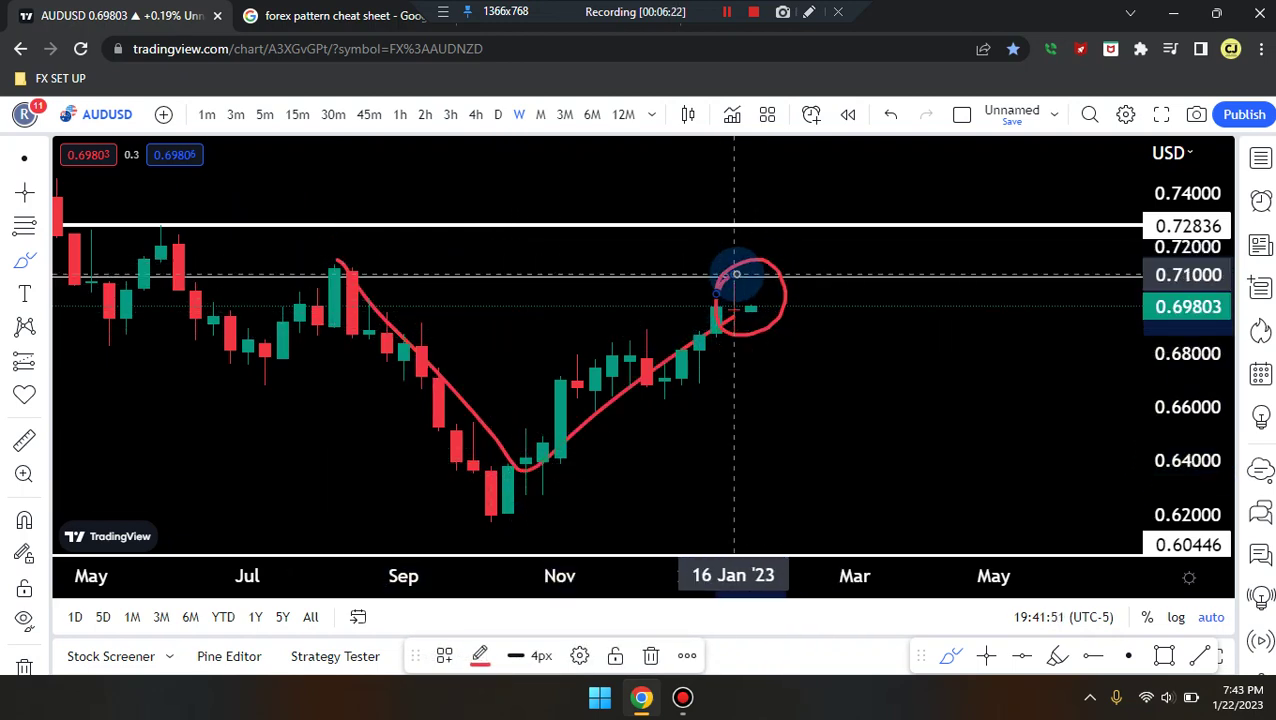
pyautogui.hotkey('ctrl', 'z')
pyautogui.hotkey('ctrl', 'z')
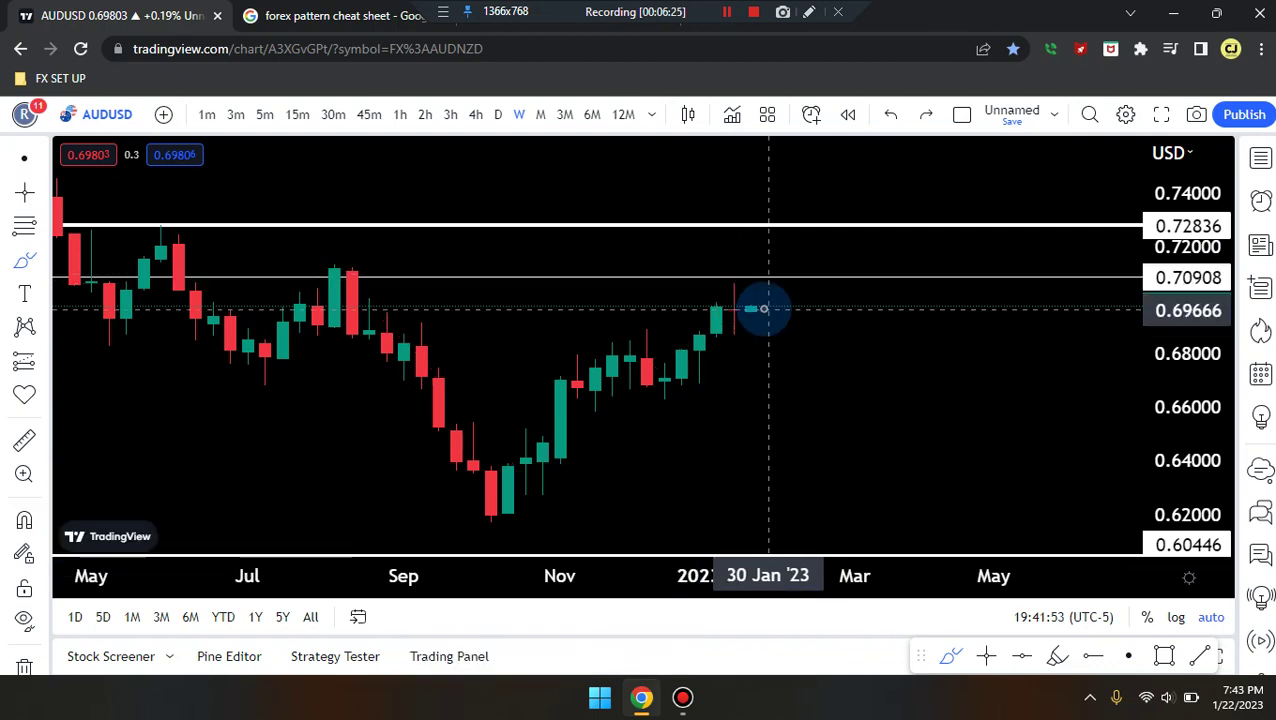
pyautogui.moveTo(695, 312); pyautogui.dragTo(676, 325)
pyautogui.hotkey('ctrl', 'z')
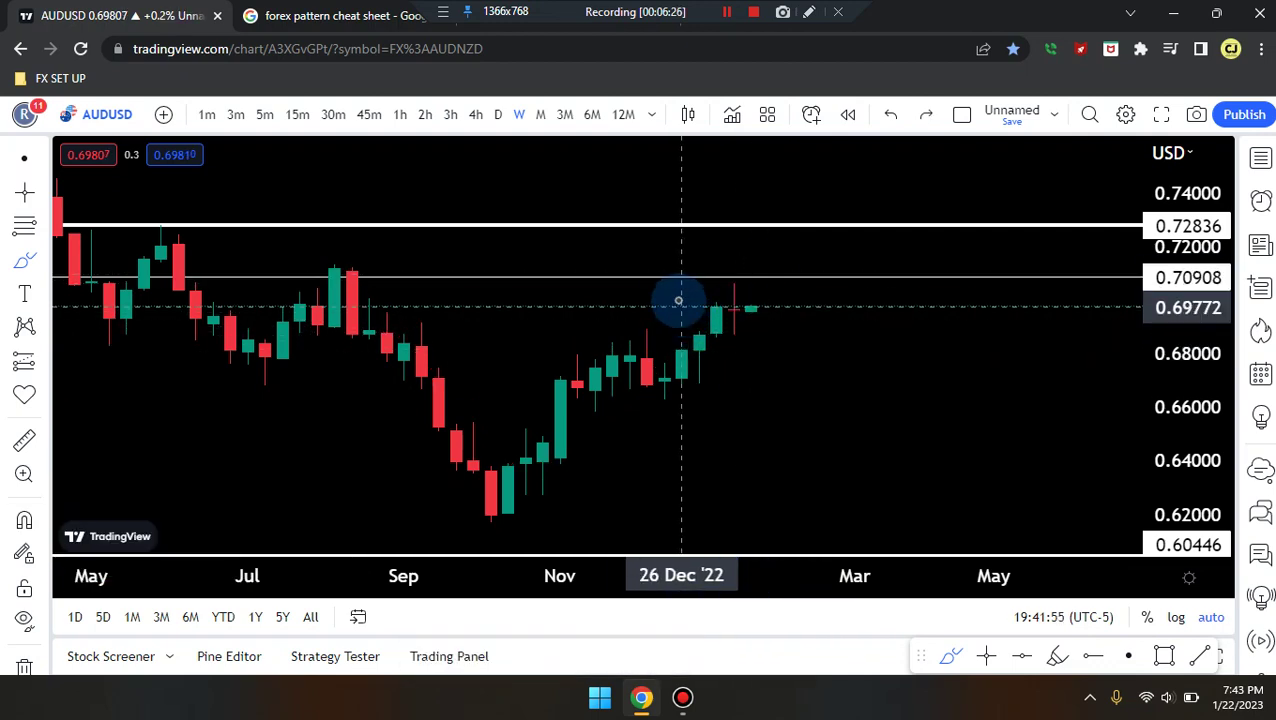
# - Circle the latest candles under 0.709, sketch a projected rise toward 0.744, then undo both
pyautogui.moveTo(675, 279)
pyautogui.mouseDown()
pyautogui.moveTo(817, 282)
pyautogui.moveTo(749, 339)
pyautogui.moveTo(704, 338)
pyautogui.moveTo(672, 316)
pyautogui.moveTo(680, 290)
pyautogui.moveTo(766, 281)
pyautogui.mouseUp()
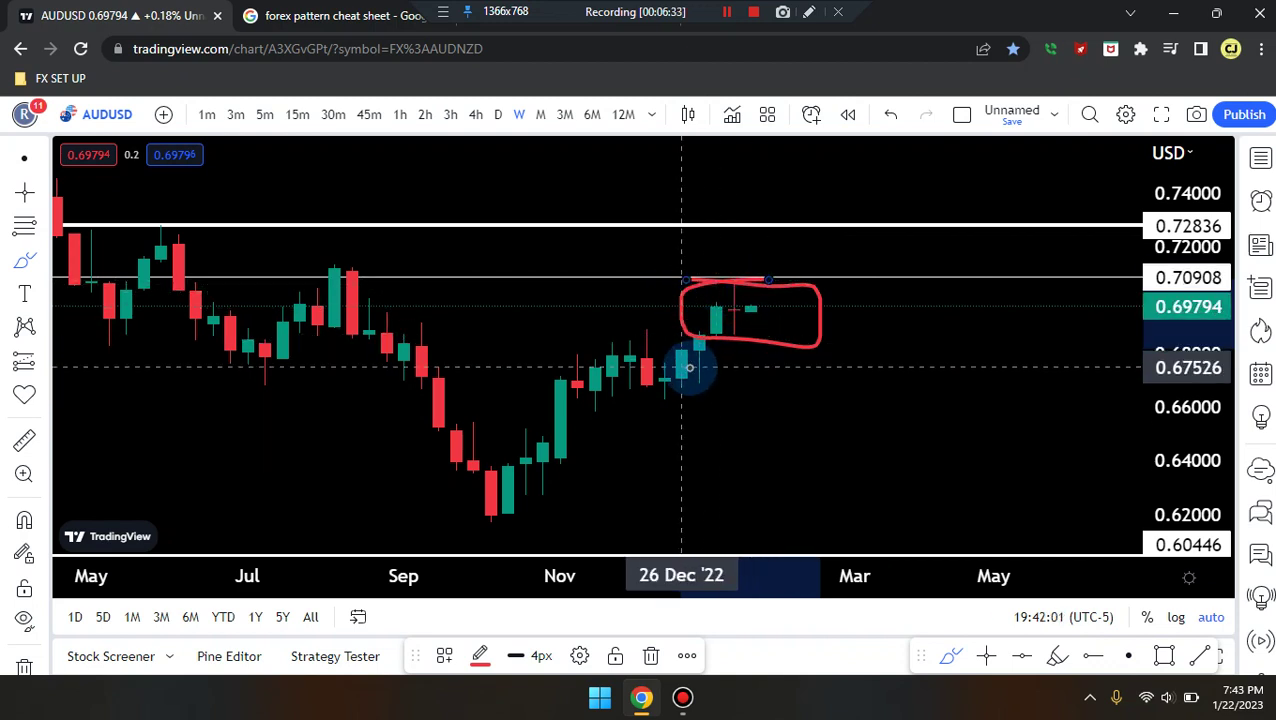
pyautogui.moveTo(682, 376)
pyautogui.mouseDown()
pyautogui.moveTo(716, 292)
pyautogui.moveTo(734, 344)
pyautogui.moveTo(837, 184)
pyautogui.mouseUp()
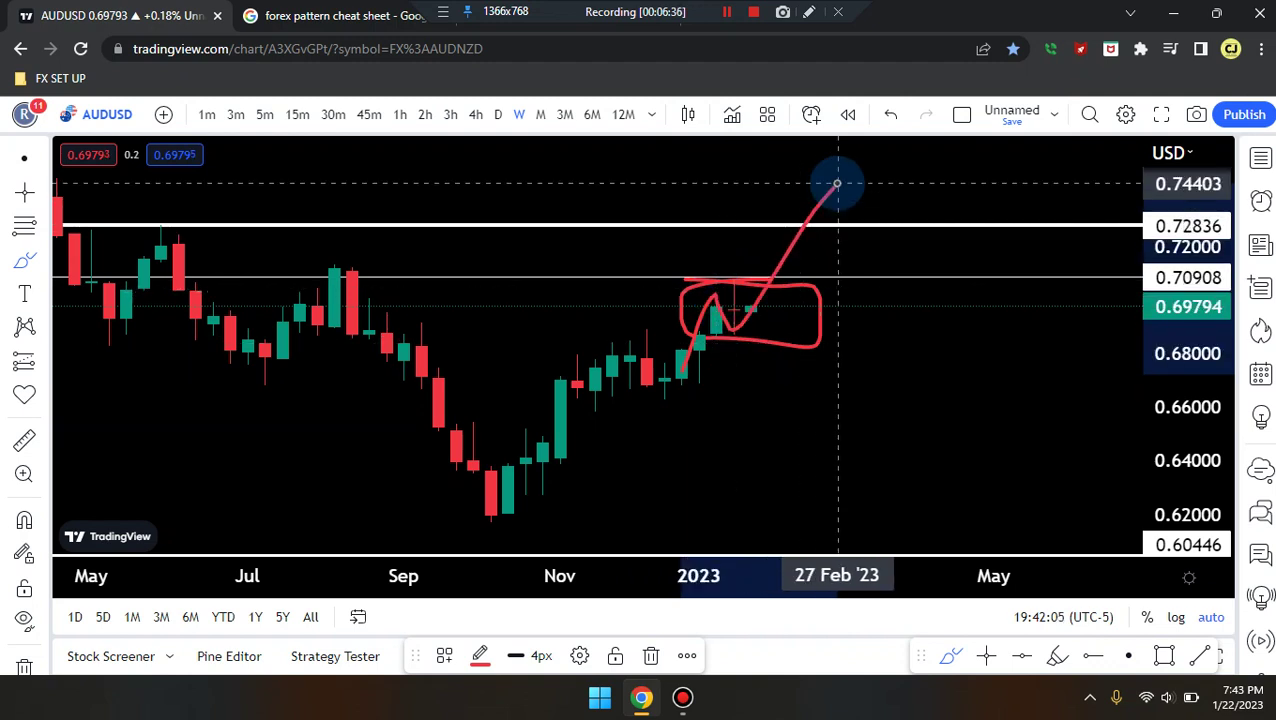
pyautogui.hotkey('ctrl', 'z')
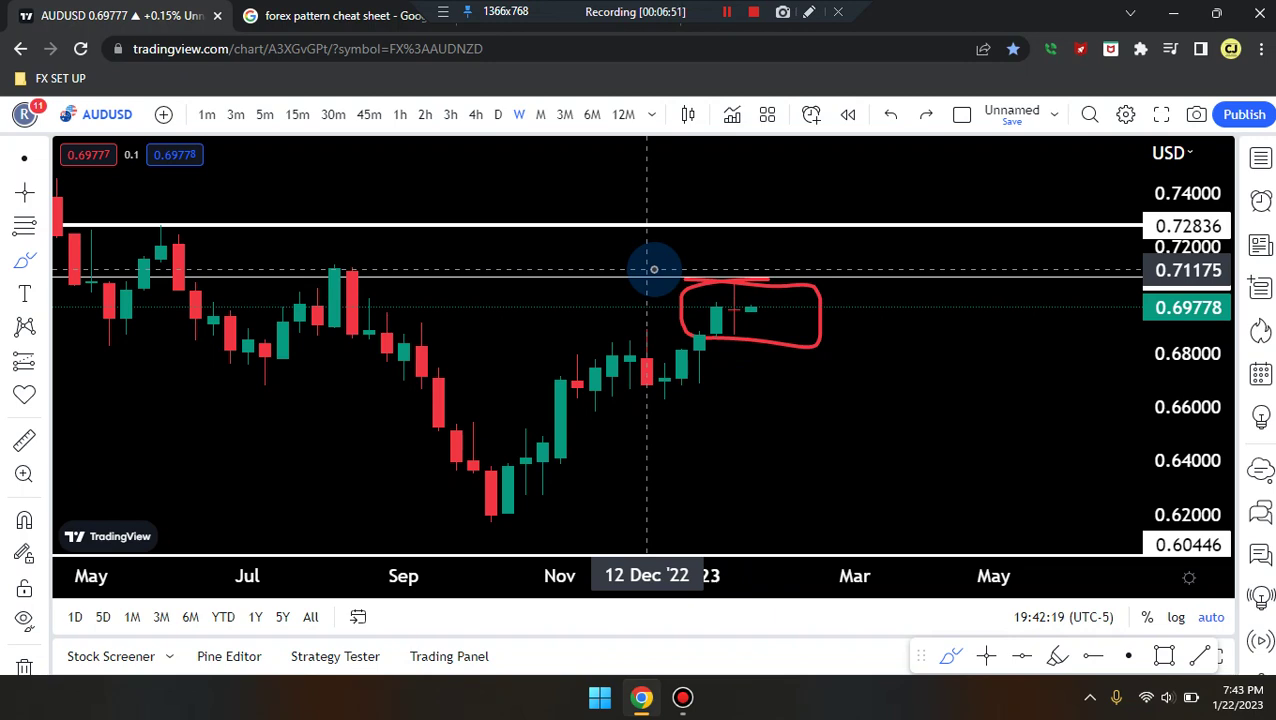
pyautogui.hotkey('ctrl', 'z')
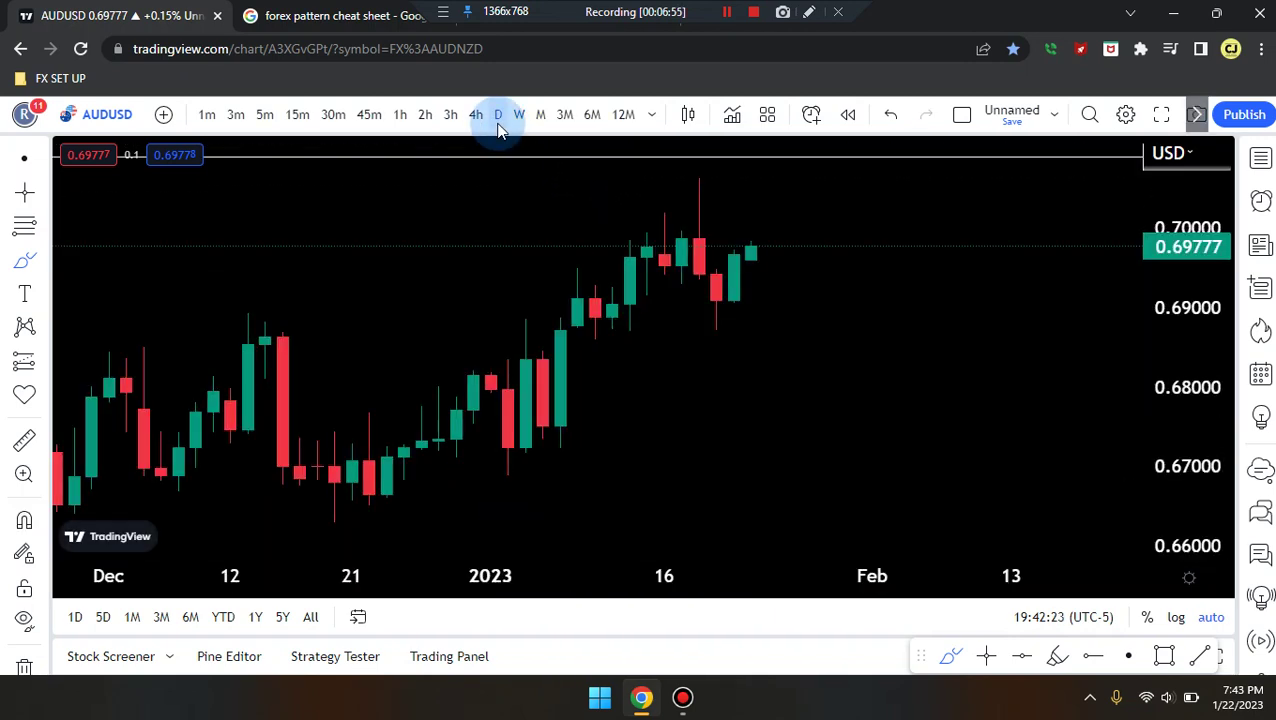
# - Brush three horizontal red range lines at the top, middle and bottom of the mid-January range
pyautogui.scroll(6, 652, 233)
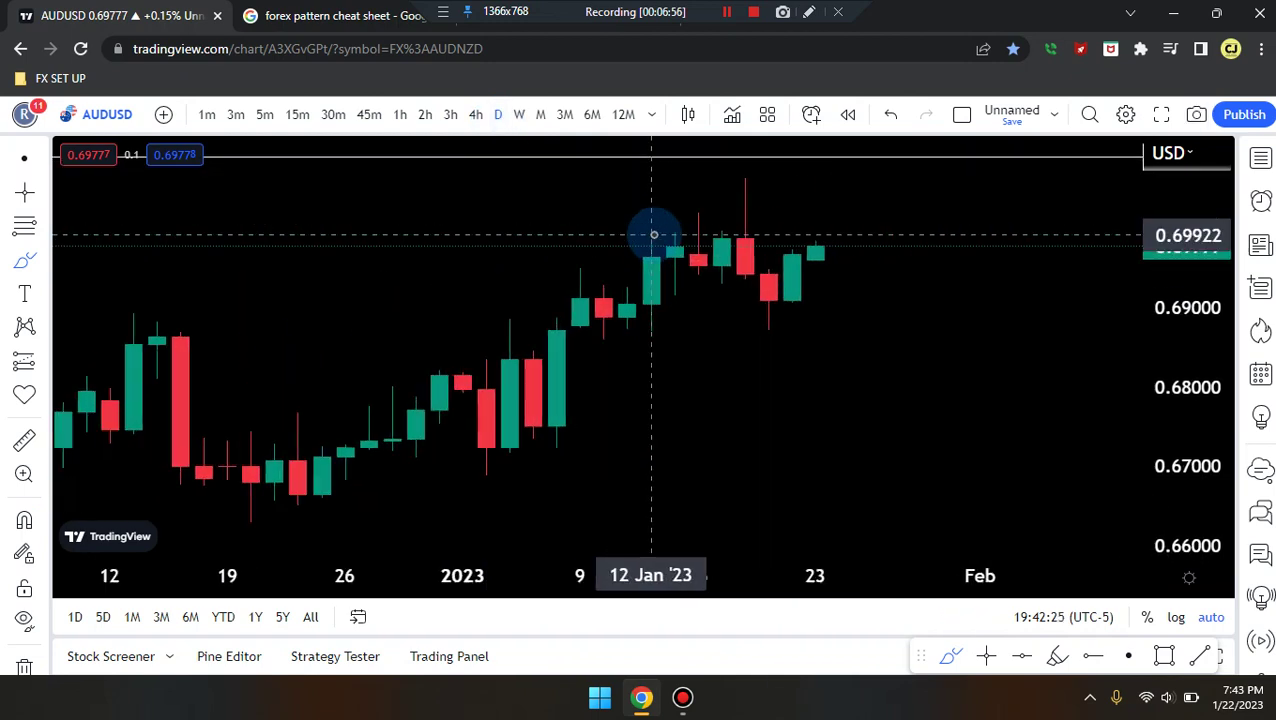
pyautogui.scroll(2, 720, 260)
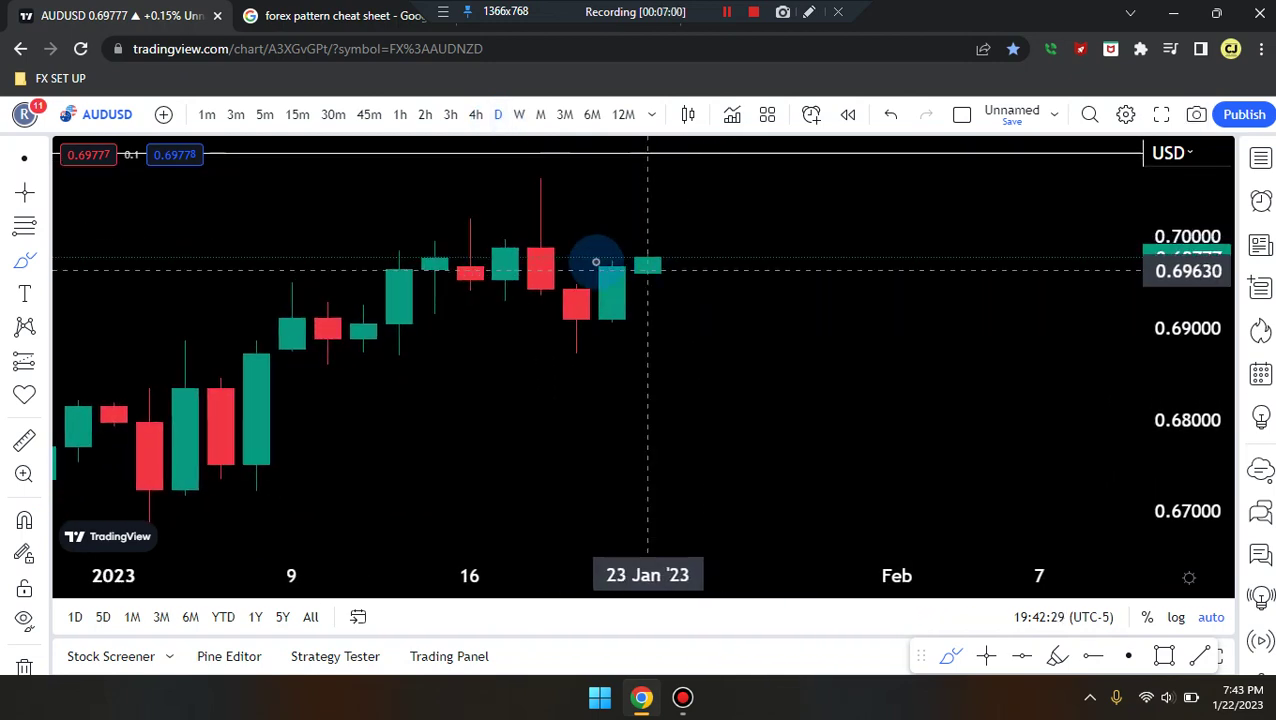
pyautogui.moveTo(440, 206); pyautogui.dragTo(758, 213)
pyautogui.moveTo(435, 258); pyautogui.dragTo(755, 263)
pyautogui.moveTo(433, 328); pyautogui.dragTo(757, 330)
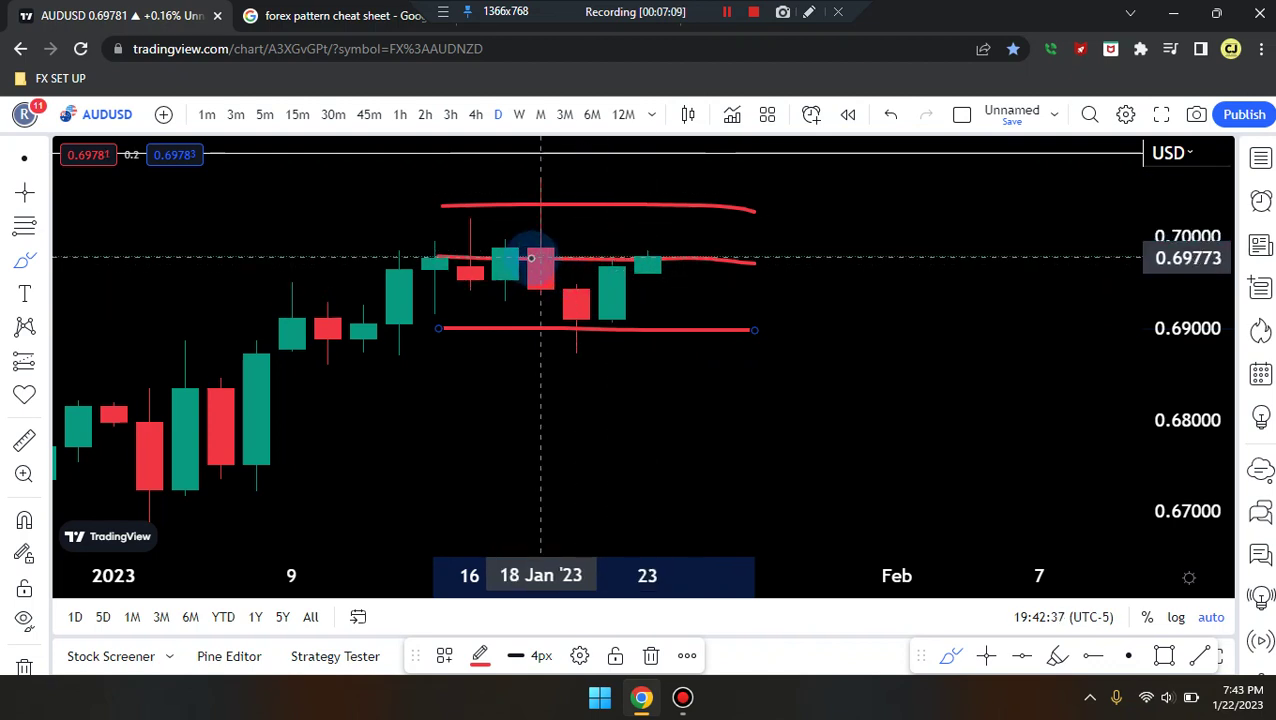
# - Sketch and undo trial paths through the 16–17 Jan candles, then switch to 4-hour candles
pyautogui.moveTo(455, 196)
pyautogui.mouseDown()
pyautogui.moveTo(433, 227)
pyautogui.moveTo(521, 180)
pyautogui.moveTo(592, 302)
pyautogui.moveTo(666, 247)
pyautogui.mouseUp()
pyautogui.hotkey('ctrl', 'z')
pyautogui.moveTo(398, 340)
pyautogui.mouseDown()
pyautogui.moveTo(447, 213)
pyautogui.moveTo(523, 253)
pyautogui.moveTo(595, 359)
pyautogui.moveTo(649, 259)
pyautogui.moveTo(692, 262)
pyautogui.moveTo(718, 152)
pyautogui.mouseUp()
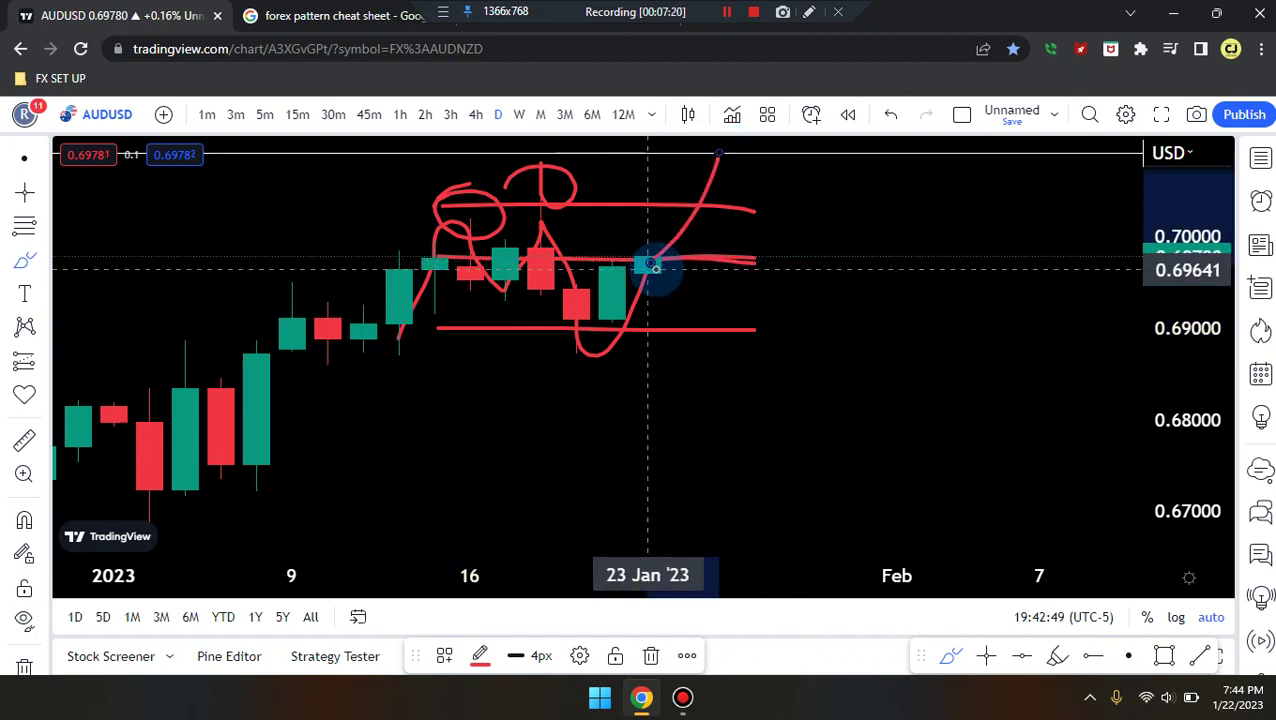
pyautogui.hotkey('ctrl', 'z')
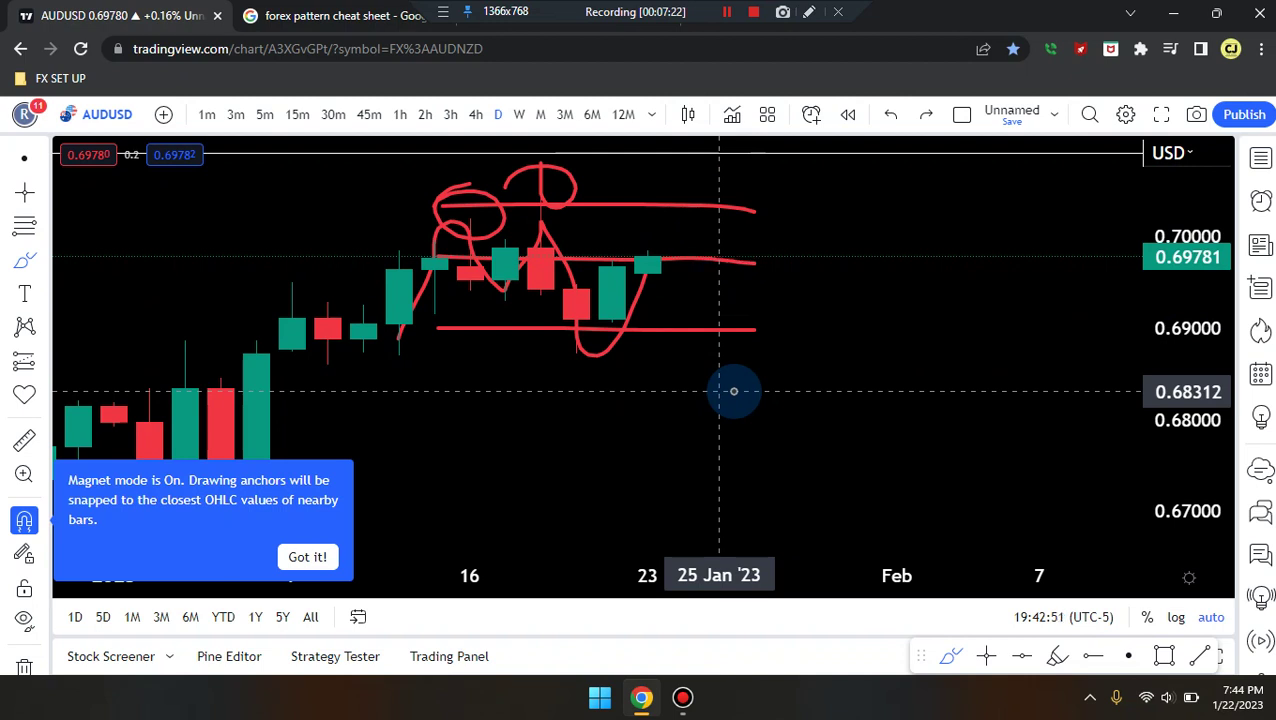
pyautogui.hotkey('ctrl', 'z')
pyautogui.hotkey('ctrl', 'z')
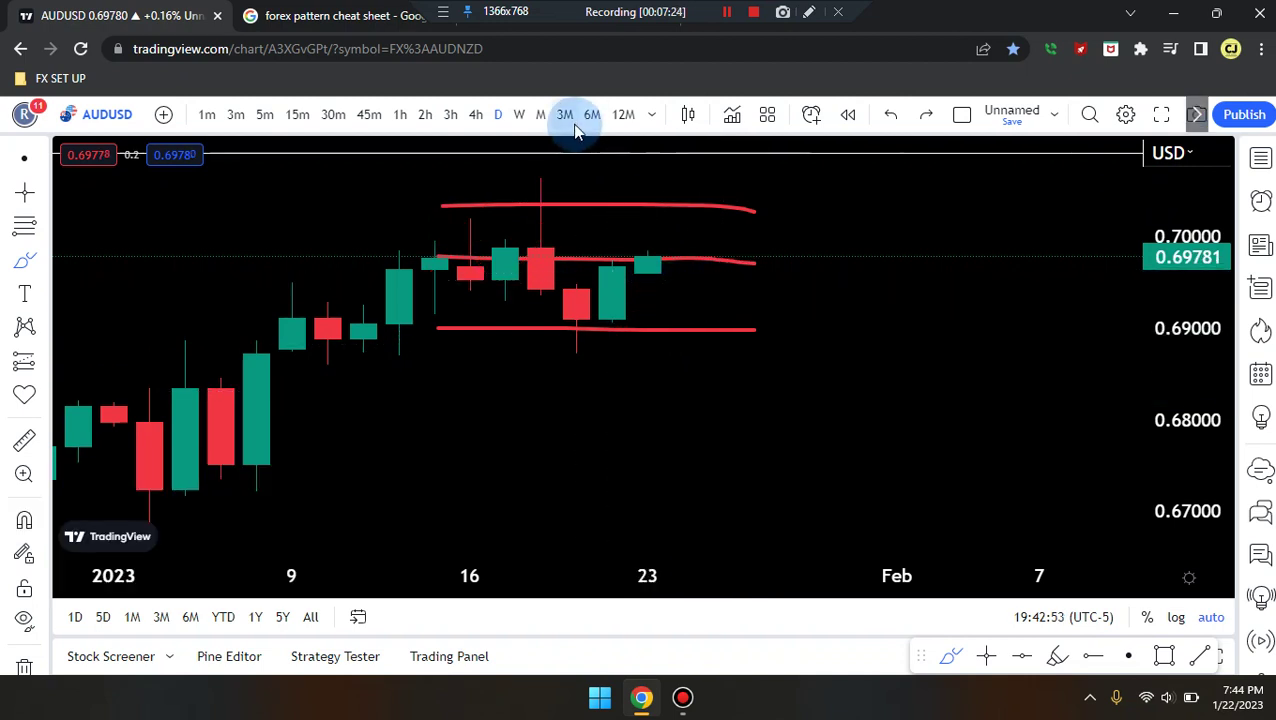
pyautogui.click(476, 115)
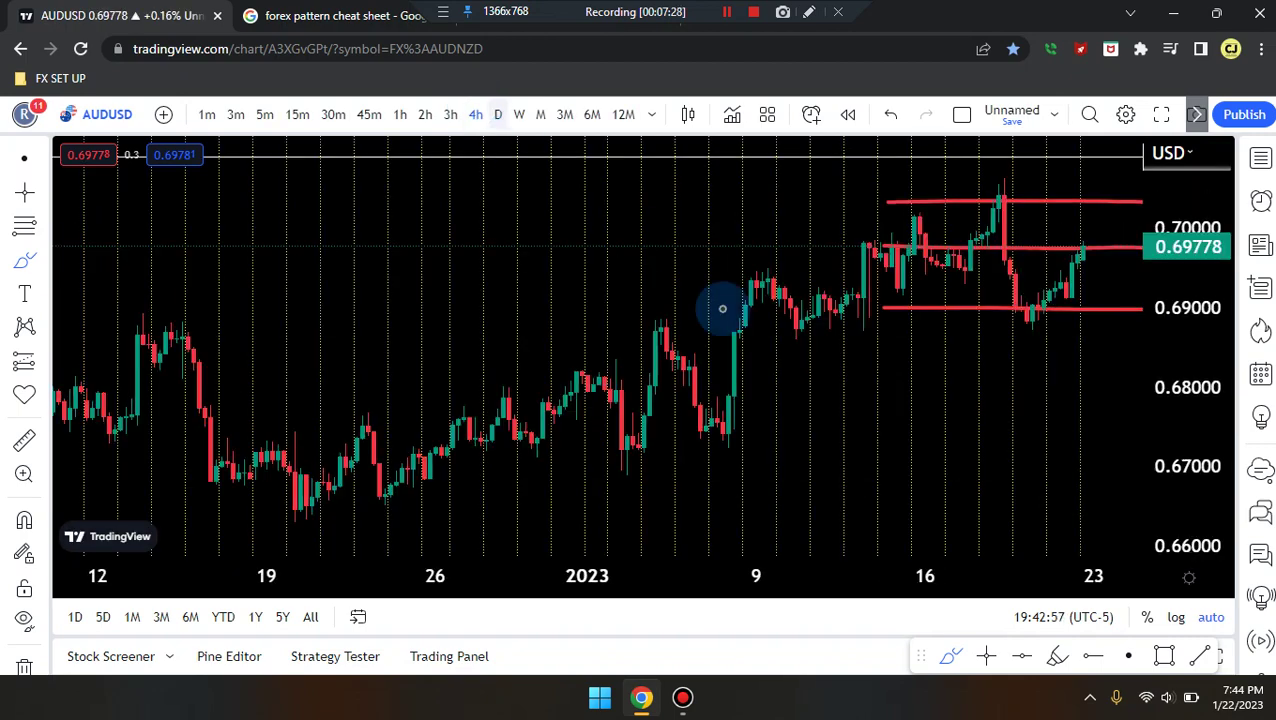
# - Draw a cyan zone box from 12 Jan around 0.700–0.695 and move the top red line onto the range high
pyautogui.moveTo(743, 333); pyautogui.dragTo(900, 540)
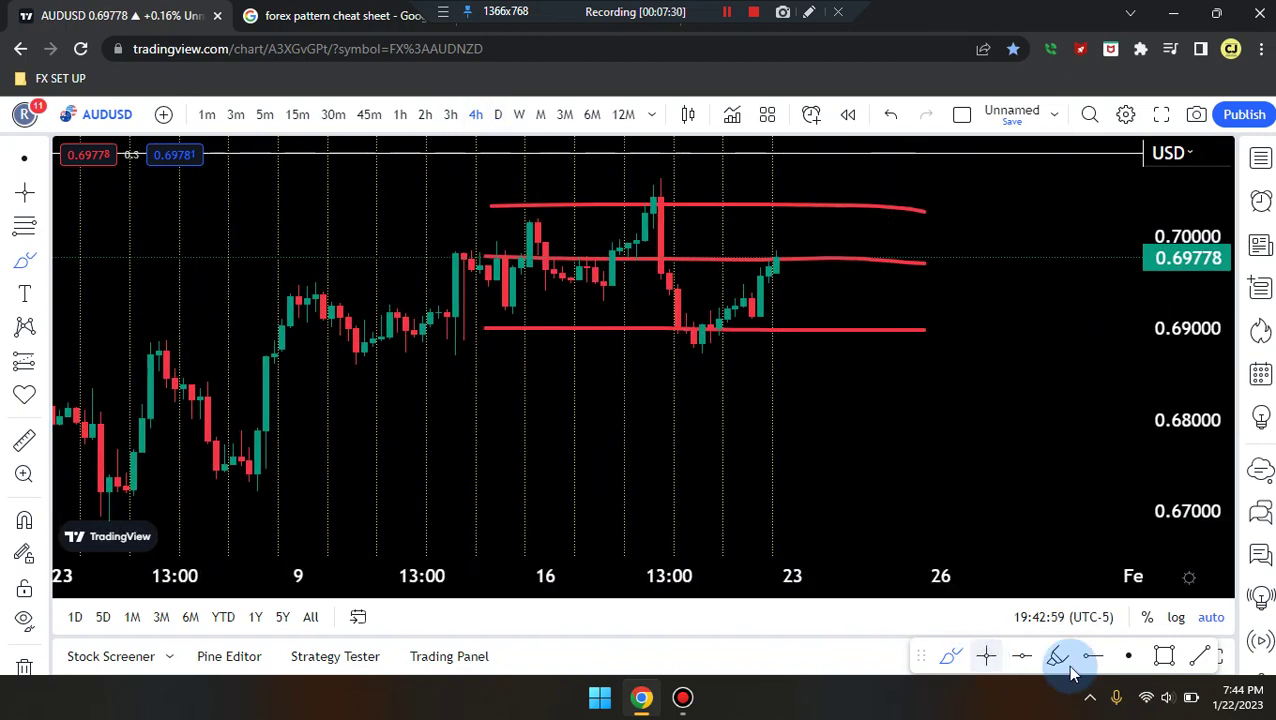
pyautogui.click(1166, 656)
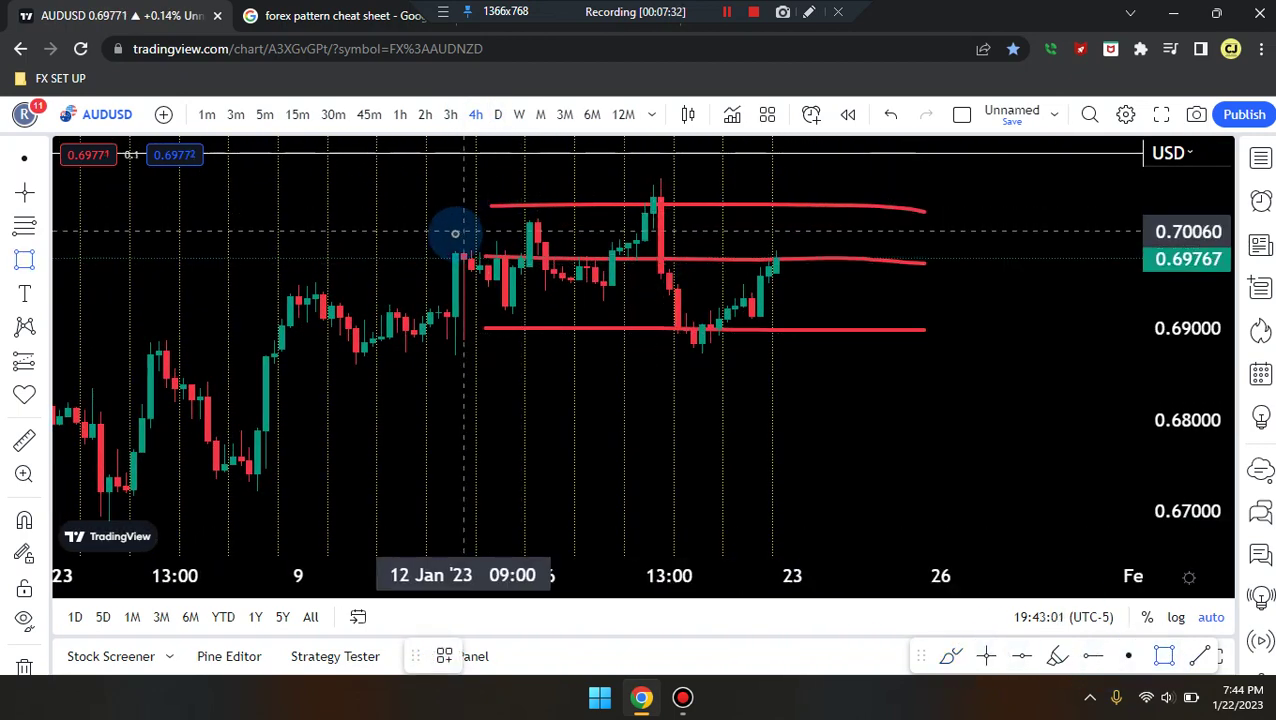
pyautogui.click(455, 233)
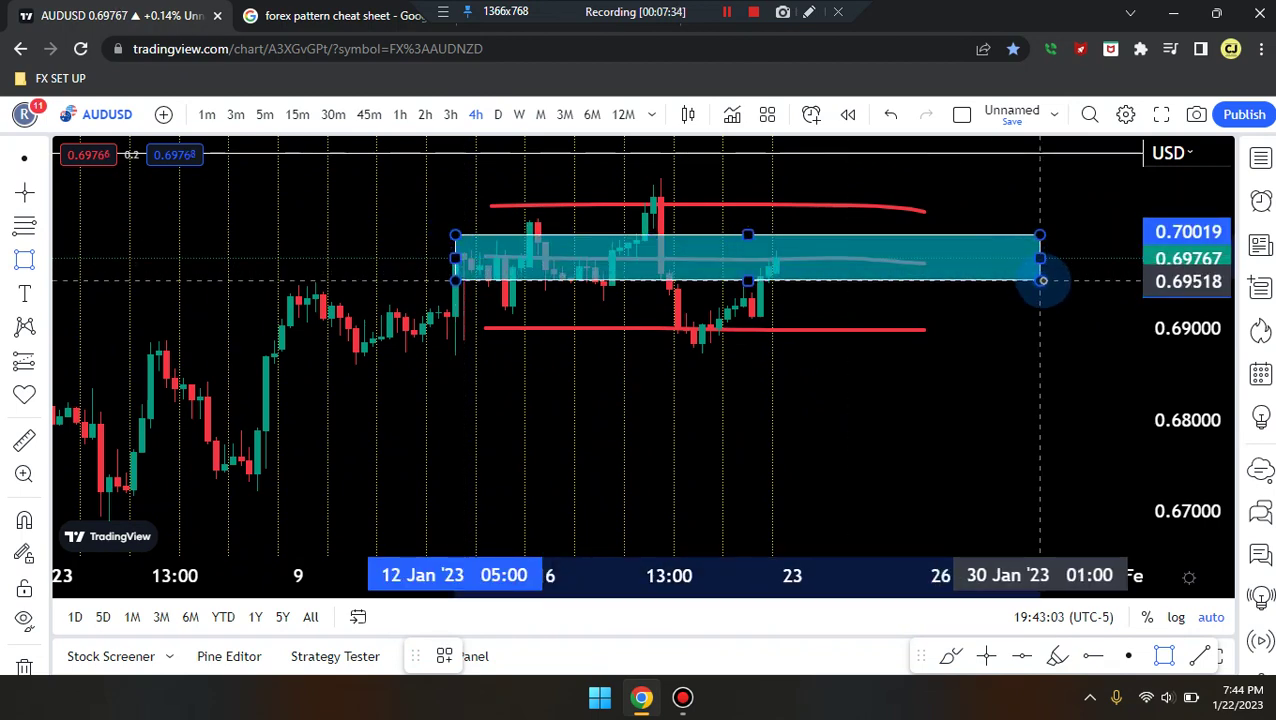
pyautogui.click(1041, 281)
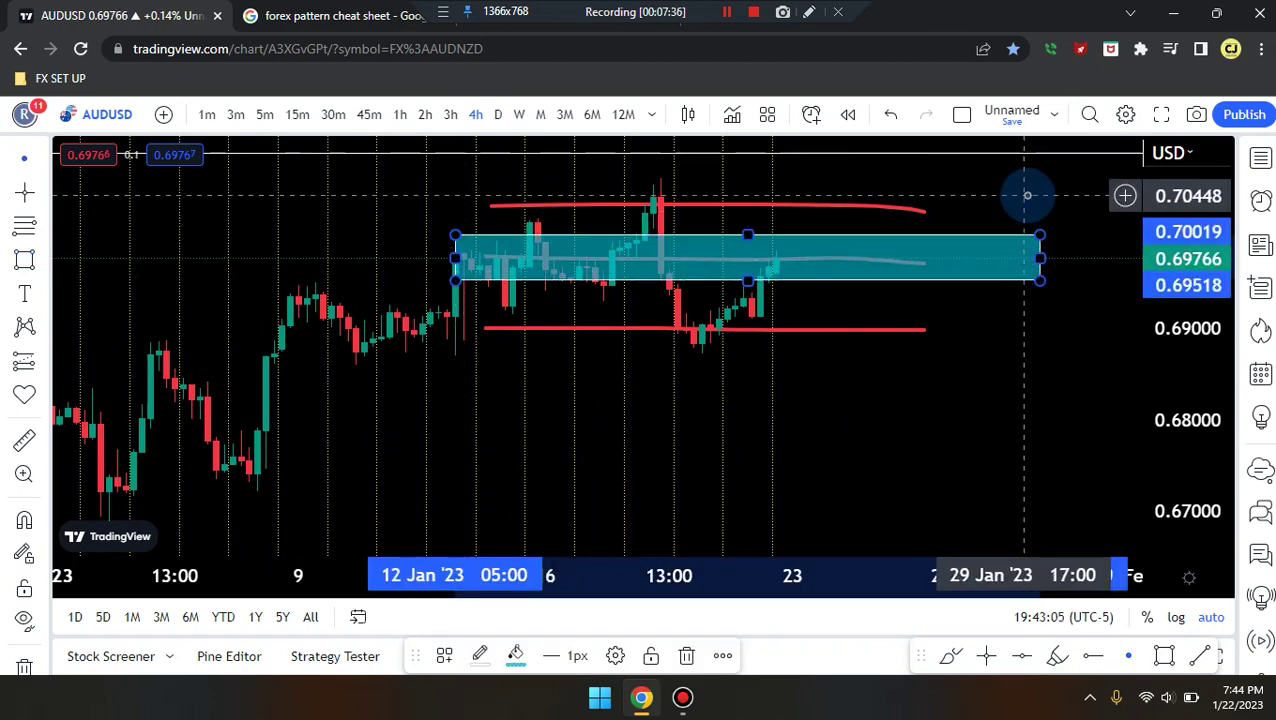
pyautogui.click(991, 293)
pyautogui.scroll(3, 985, 360)
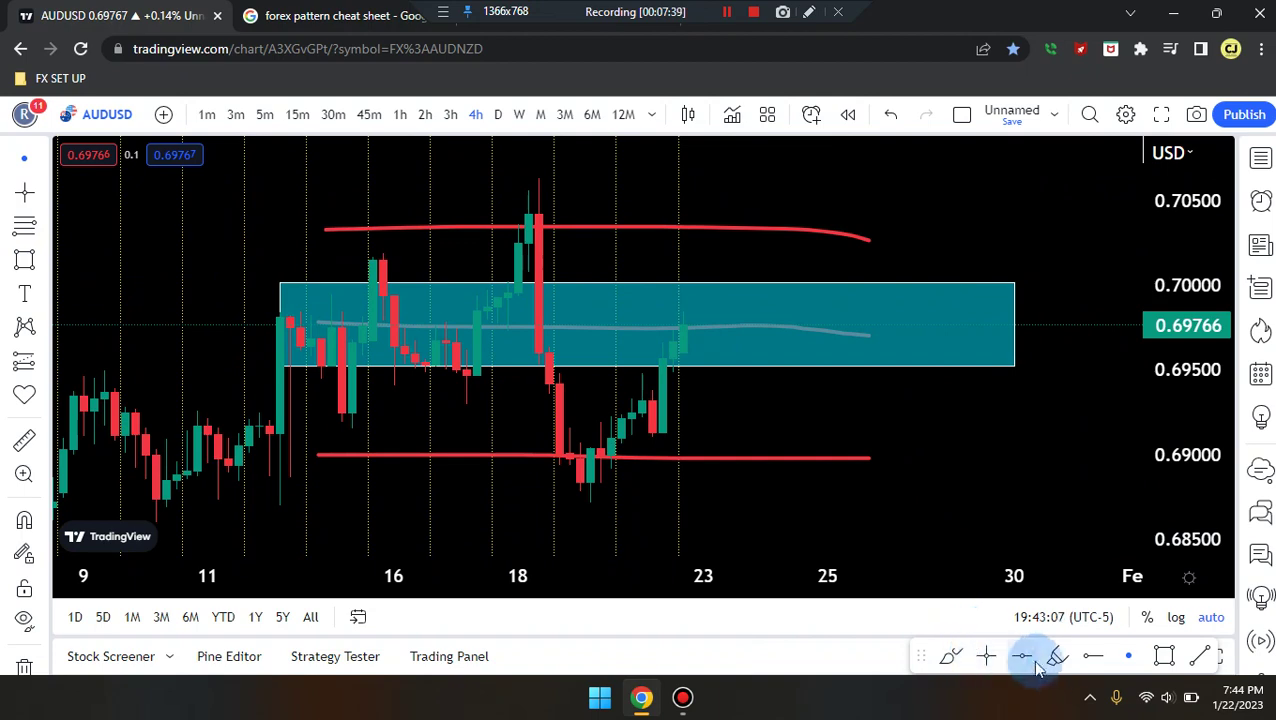
pyautogui.moveTo(338, 232)
pyautogui.mouseDown()
pyautogui.moveTo(390, 287)
pyautogui.moveTo(379, 273)
pyautogui.moveTo(379, 285)
pyautogui.moveTo(410, 293)
pyautogui.moveTo(345, 208)
pyautogui.mouseUp()
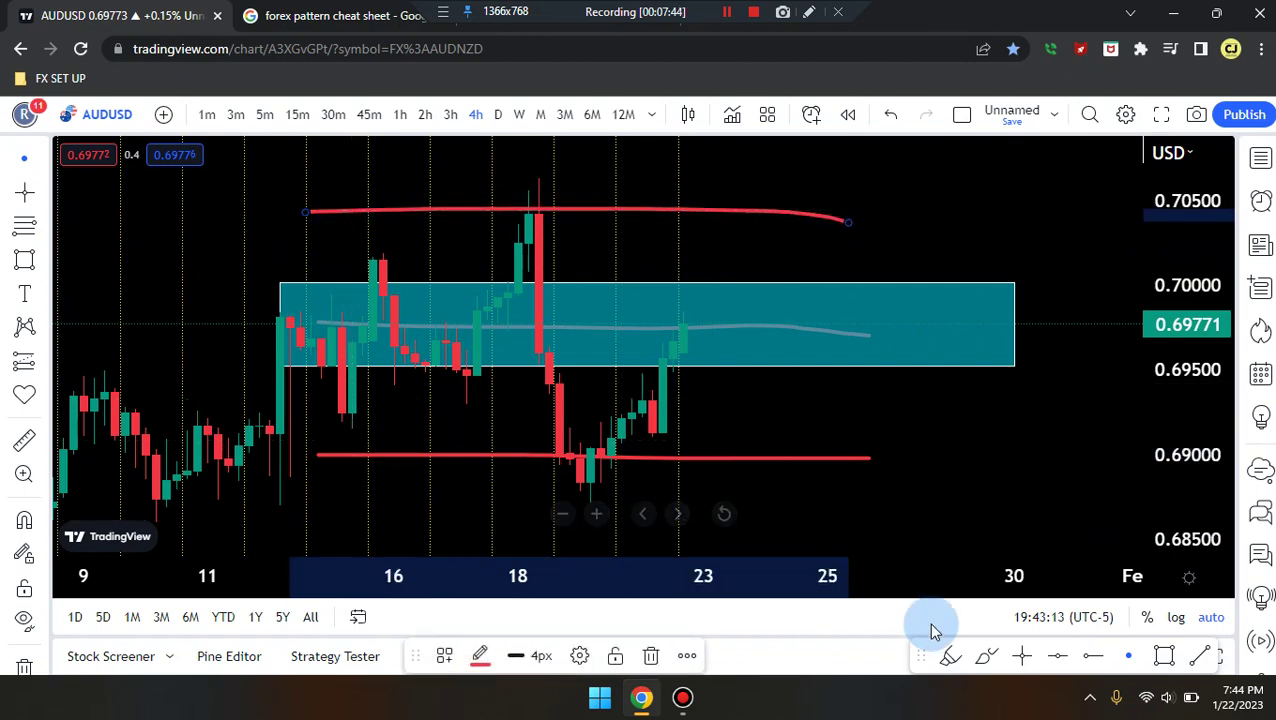
# - Brush a red M-shaped path through the range with trial continuations, undoing the extra strokes
pyautogui.click(950, 656)
pyautogui.moveTo(279, 447)
pyautogui.mouseDown()
pyautogui.moveTo(390, 213)
pyautogui.moveTo(516, 213)
pyautogui.moveTo(578, 487)
pyautogui.moveTo(620, 447)
pyautogui.moveTo(661, 349)
pyautogui.moveTo(695, 318)
pyautogui.mouseUp()
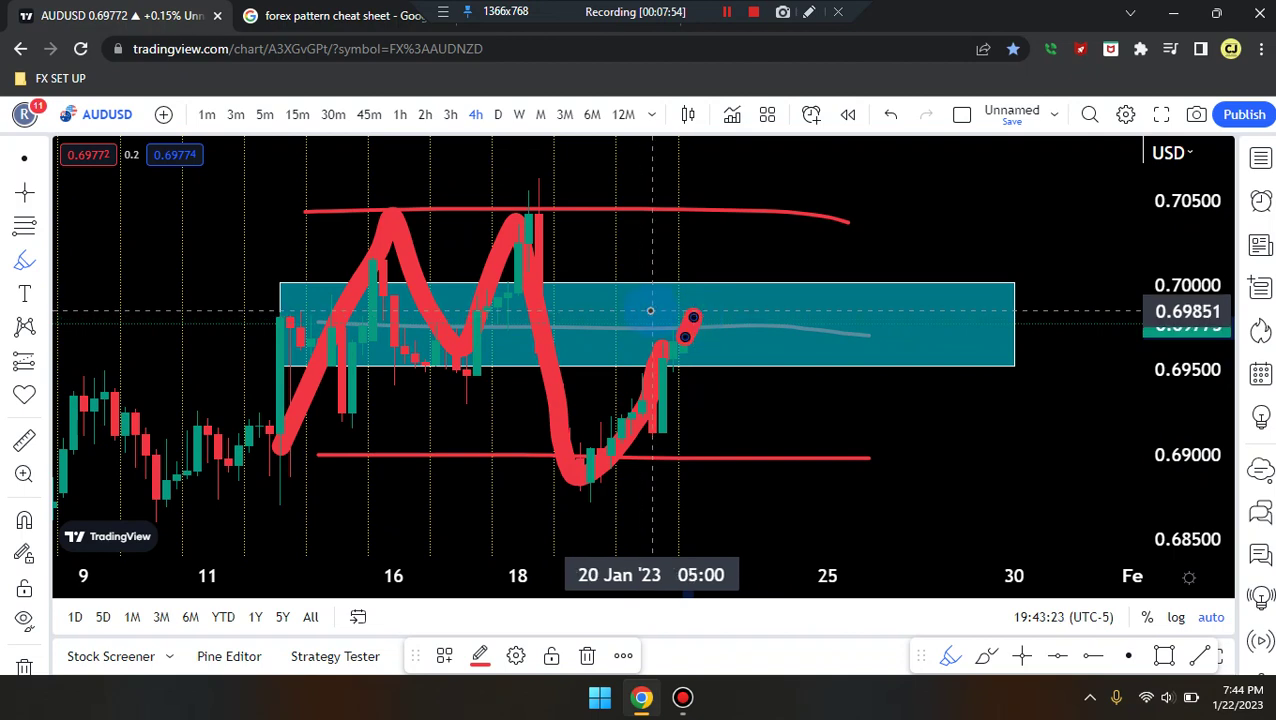
pyautogui.hotkey('ctrl', 'z')
pyautogui.moveTo(667, 331)
pyautogui.mouseDown()
pyautogui.moveTo(663, 355)
pyautogui.moveTo(726, 308)
pyautogui.moveTo(755, 340)
pyautogui.moveTo(765, 290)
pyautogui.mouseUp()
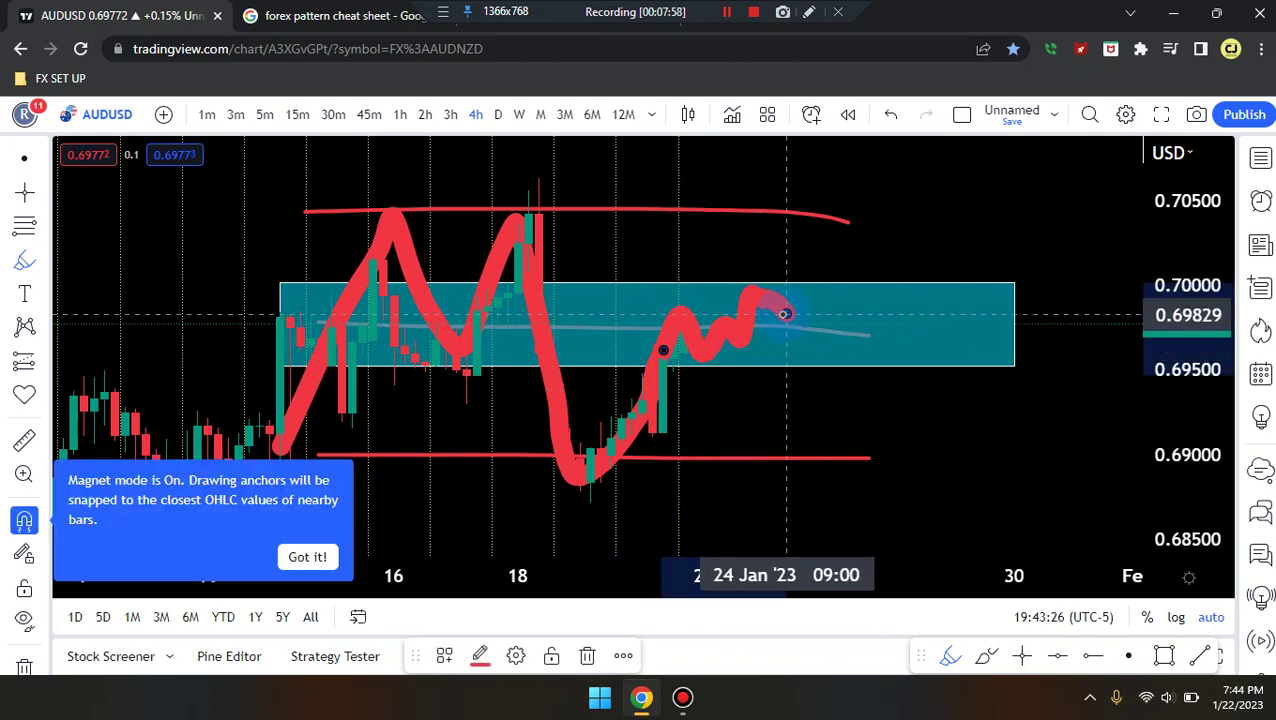
pyautogui.hotkey('ctrl', 'z')
pyautogui.moveTo(715, 336); pyautogui.dragTo(778, 252)
pyautogui.hotkey('ctrl', 'z')
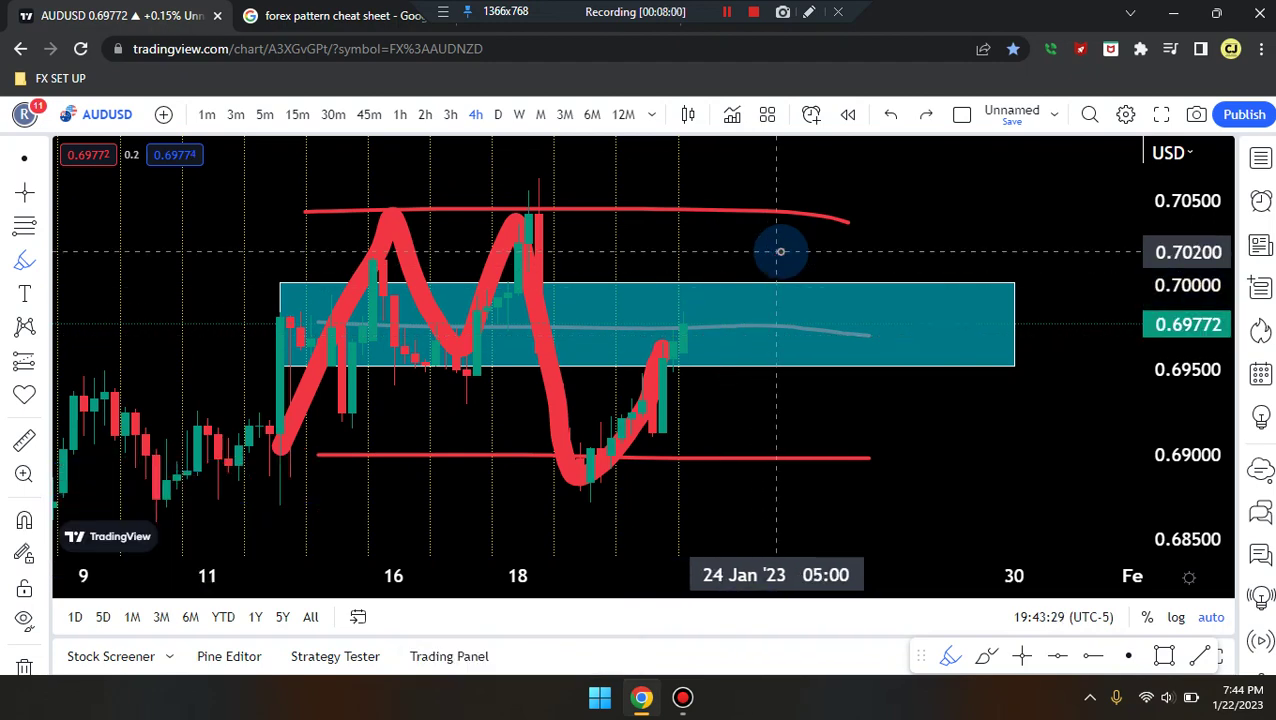
pyautogui.moveTo(735, 305); pyautogui.dragTo(800, 401)
pyautogui.hotkey('ctrl', 'z')
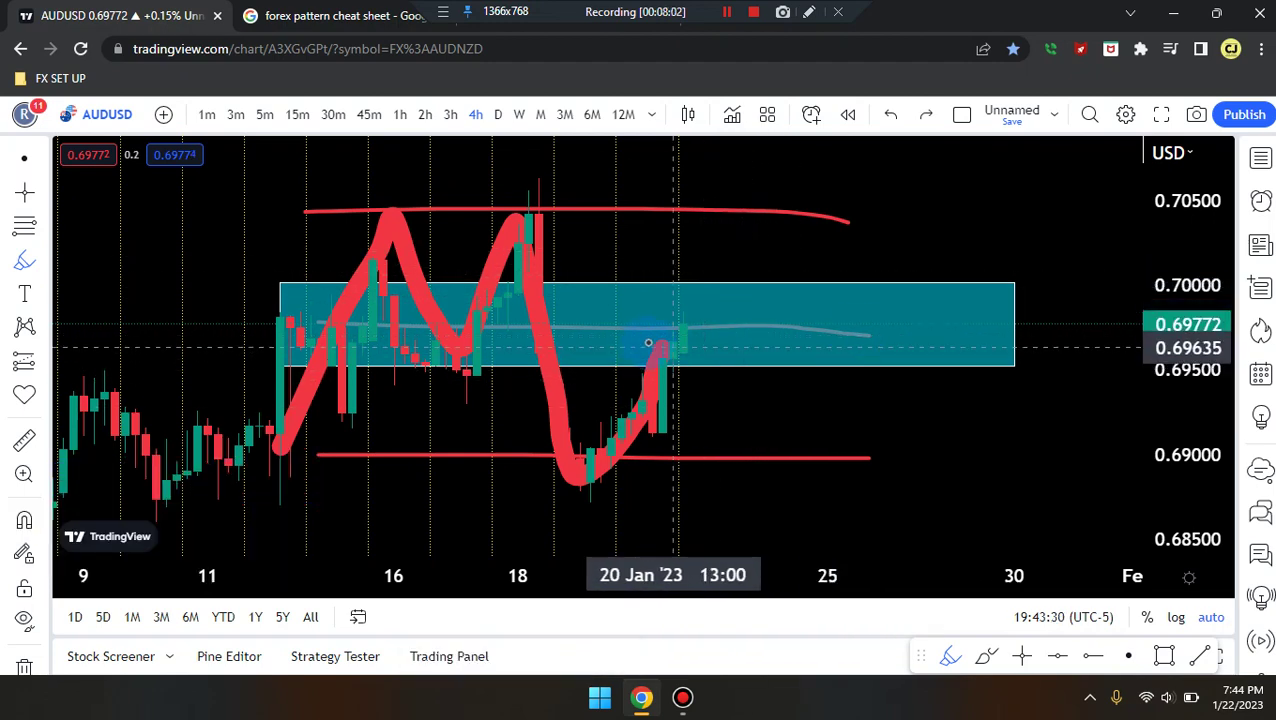
# - Sketch red paths along the 0.697 level and undo them, including the M path
pyautogui.moveTo(663, 340); pyautogui.dragTo(866, 336)
pyautogui.hotkey('ctrl', 'z')
pyautogui.hotkey('ctrl', 'z')
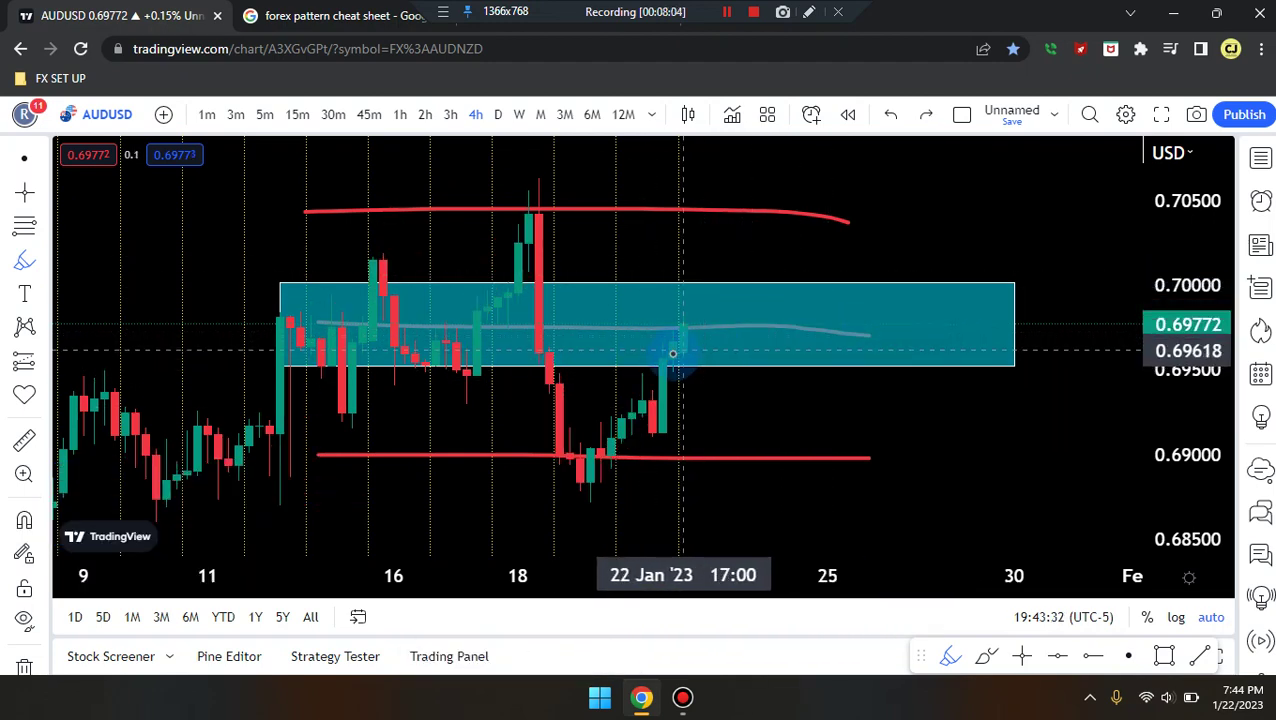
pyautogui.scroll(2, 668, 345)
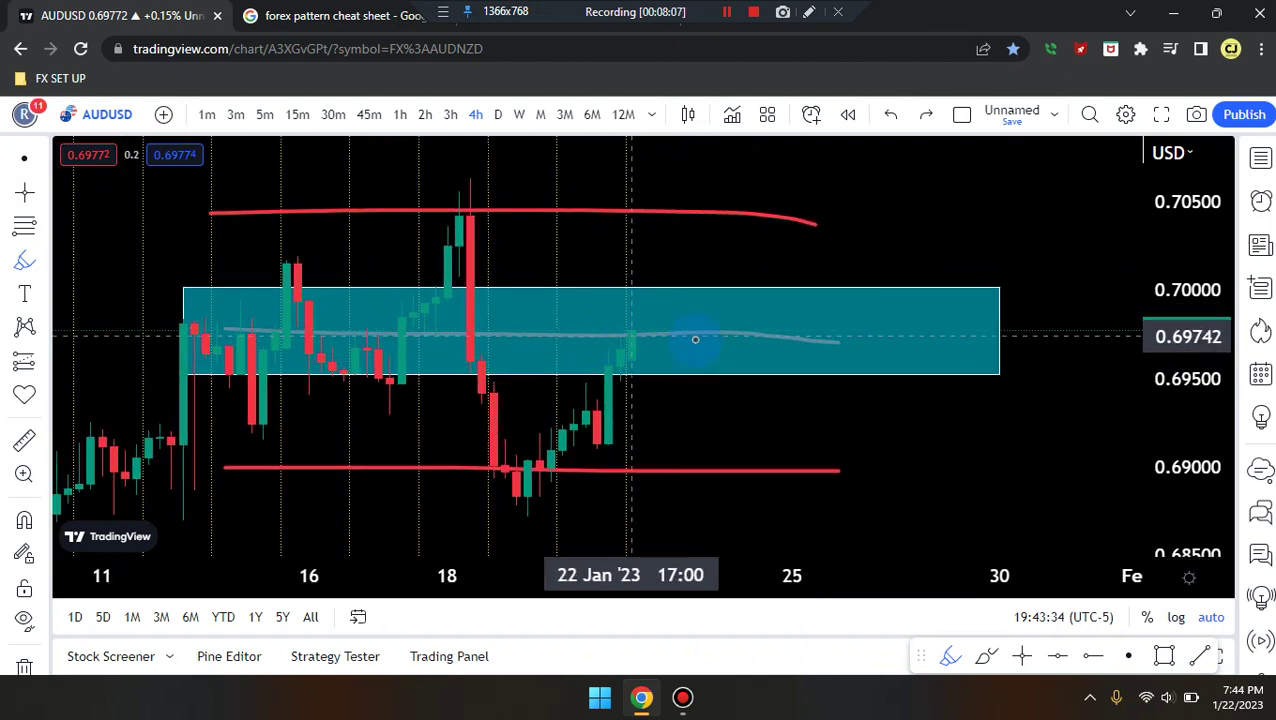
pyautogui.moveTo(695, 340); pyautogui.dragTo(738, 340)
pyautogui.hotkey('ctrl', 'z')
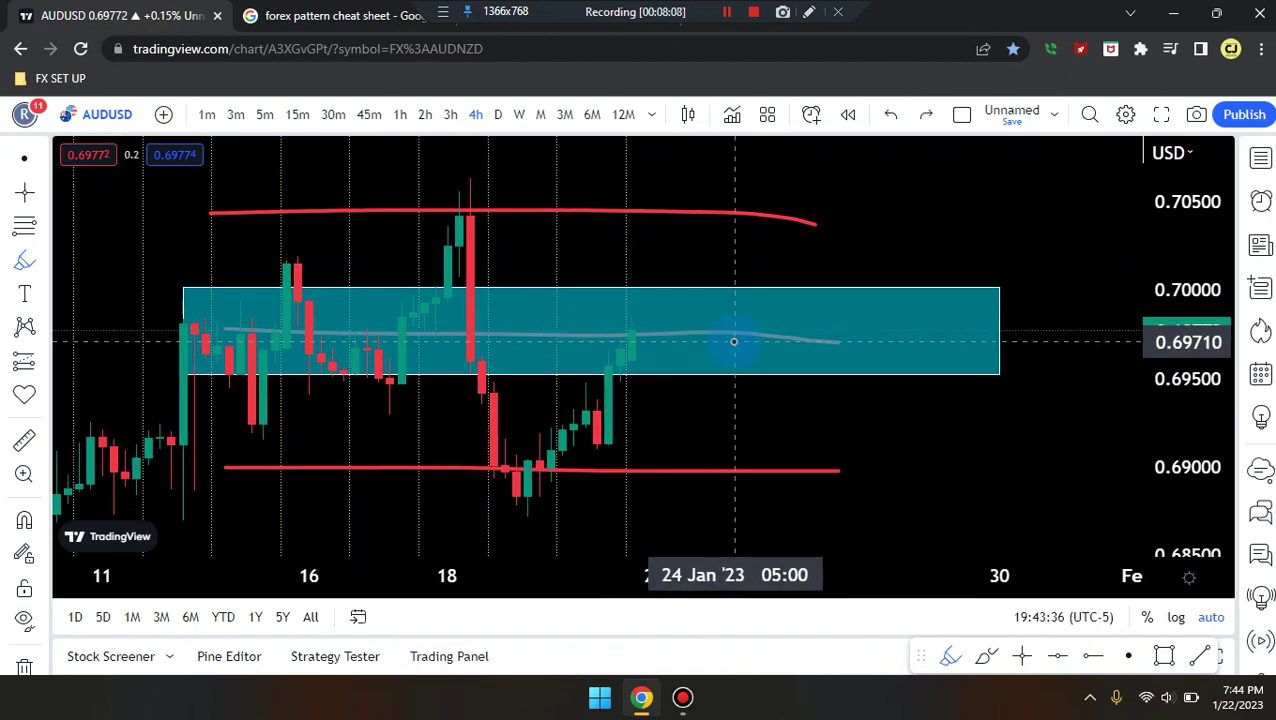
# - Switch the AUDUSD chart to 3-hour candles and adjust the zoom
pyautogui.click(452, 116)
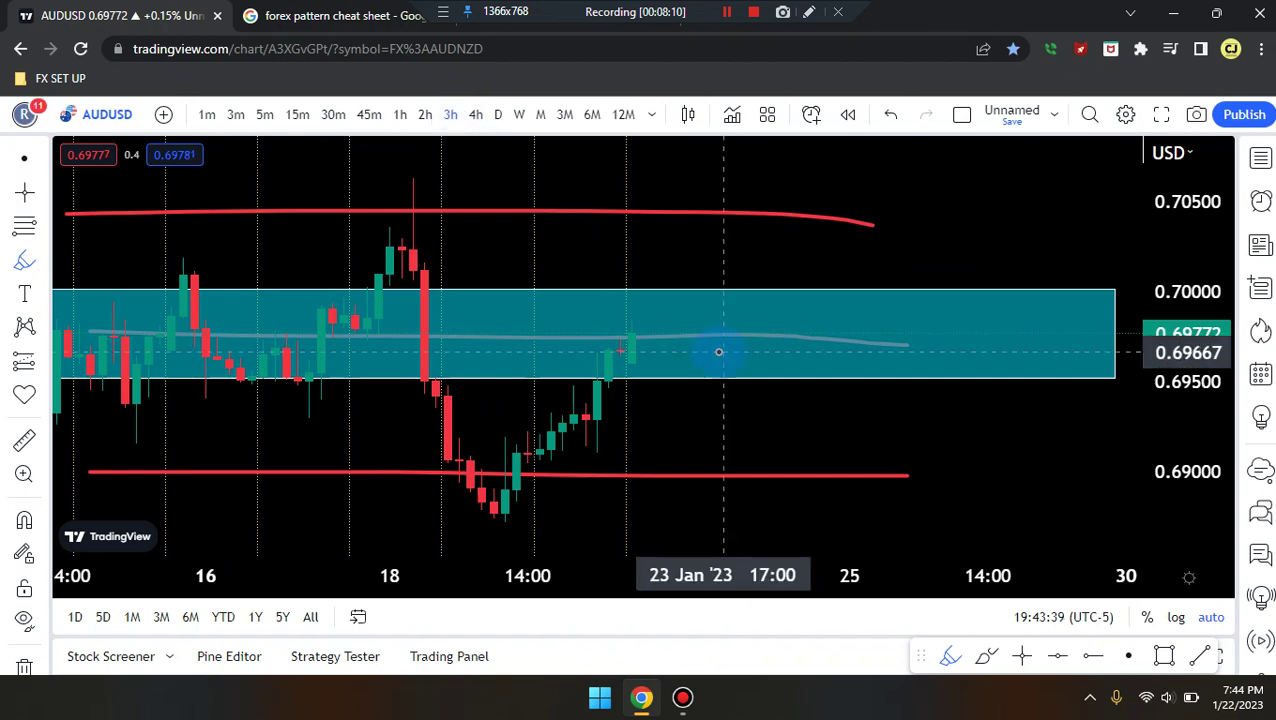
pyautogui.scroll(-10, 718, 352)
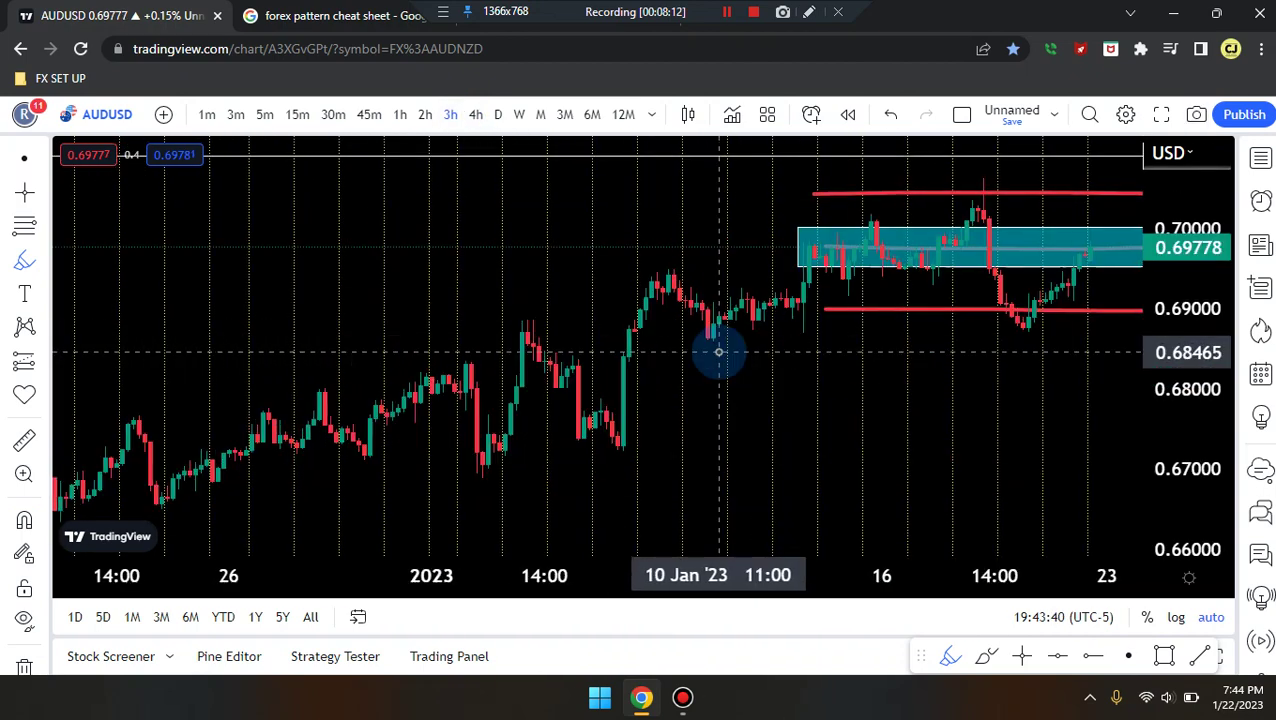
pyautogui.scroll(10, 790, 390)
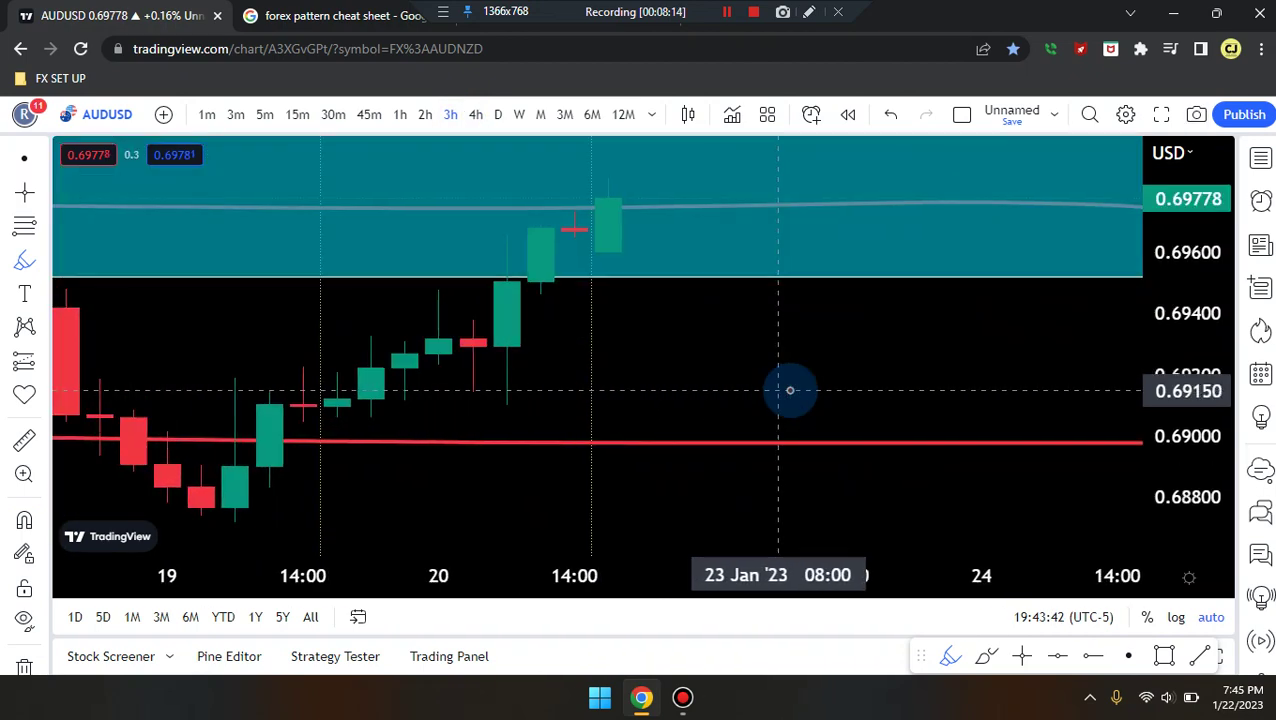
pyautogui.scroll(-4, 790, 390)
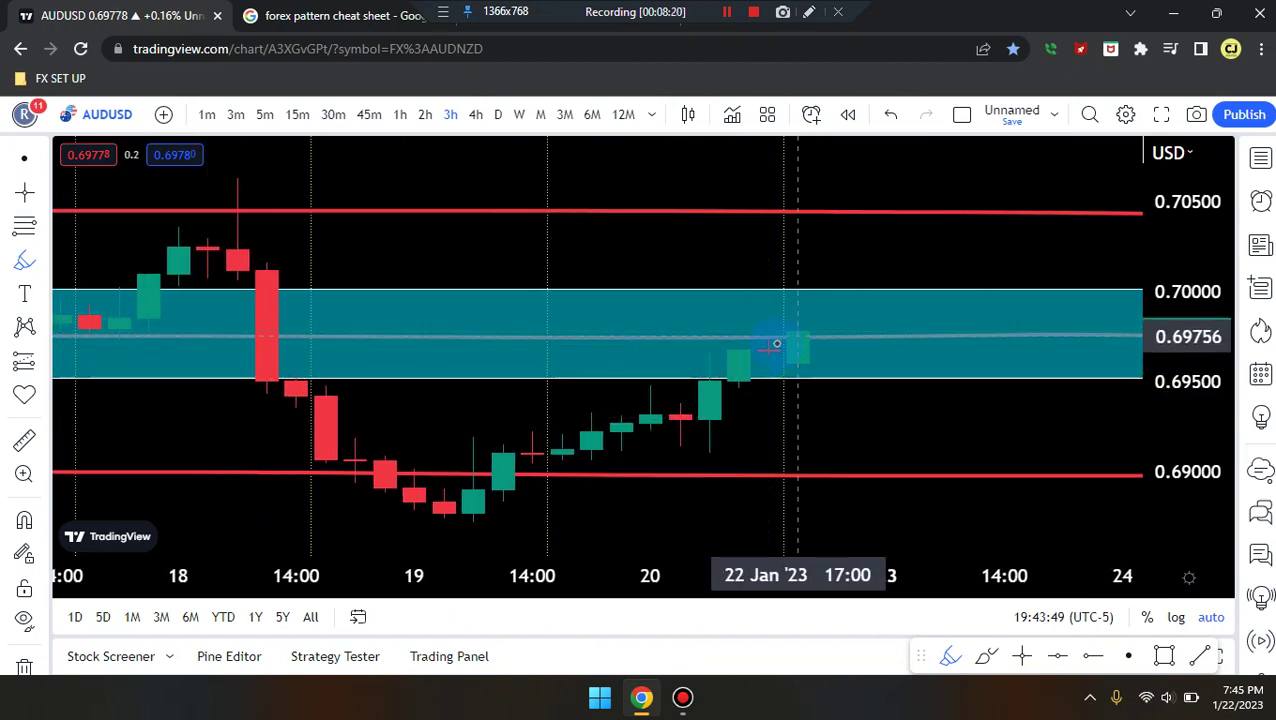
# - Brush a red path rising above the latest candles, undo it, and switch to 2-hour candles
pyautogui.click(987, 657)
pyautogui.moveTo(710, 424)
pyautogui.mouseDown()
pyautogui.moveTo(742, 336)
pyautogui.moveTo(775, 357)
pyautogui.moveTo(817, 312)
pyautogui.mouseUp()
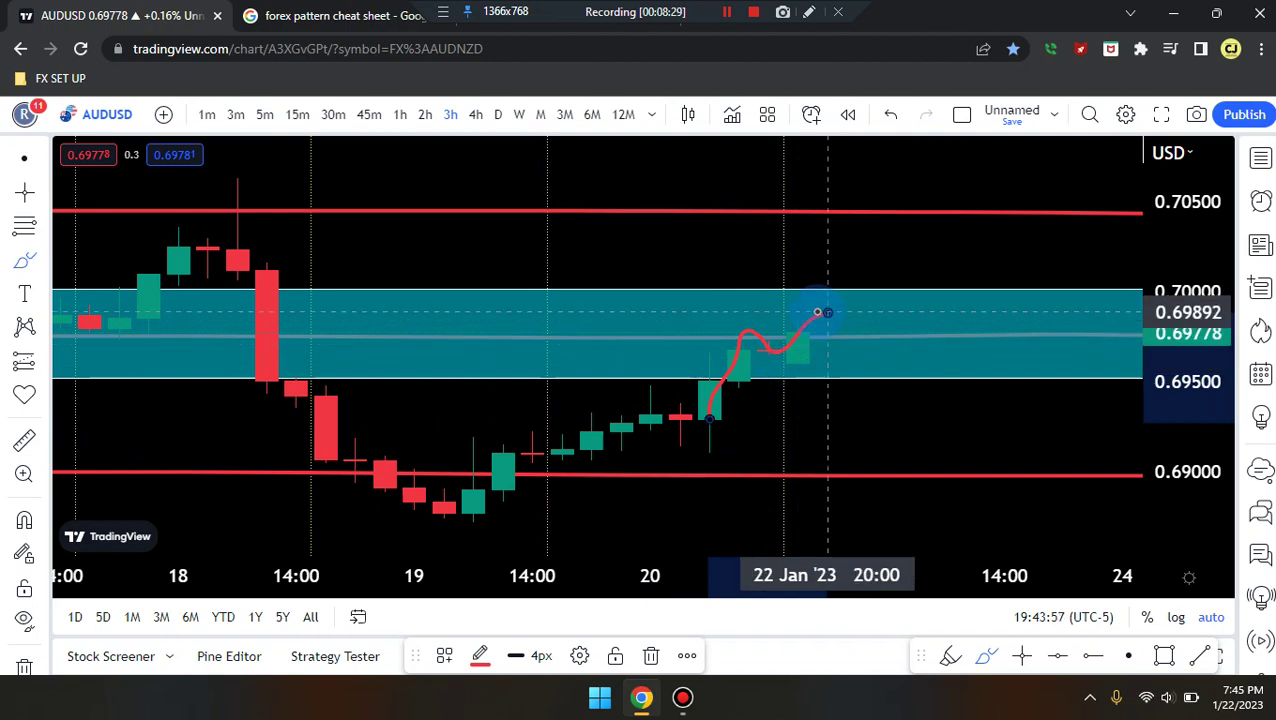
pyautogui.hotkey('ctrl', 'z')
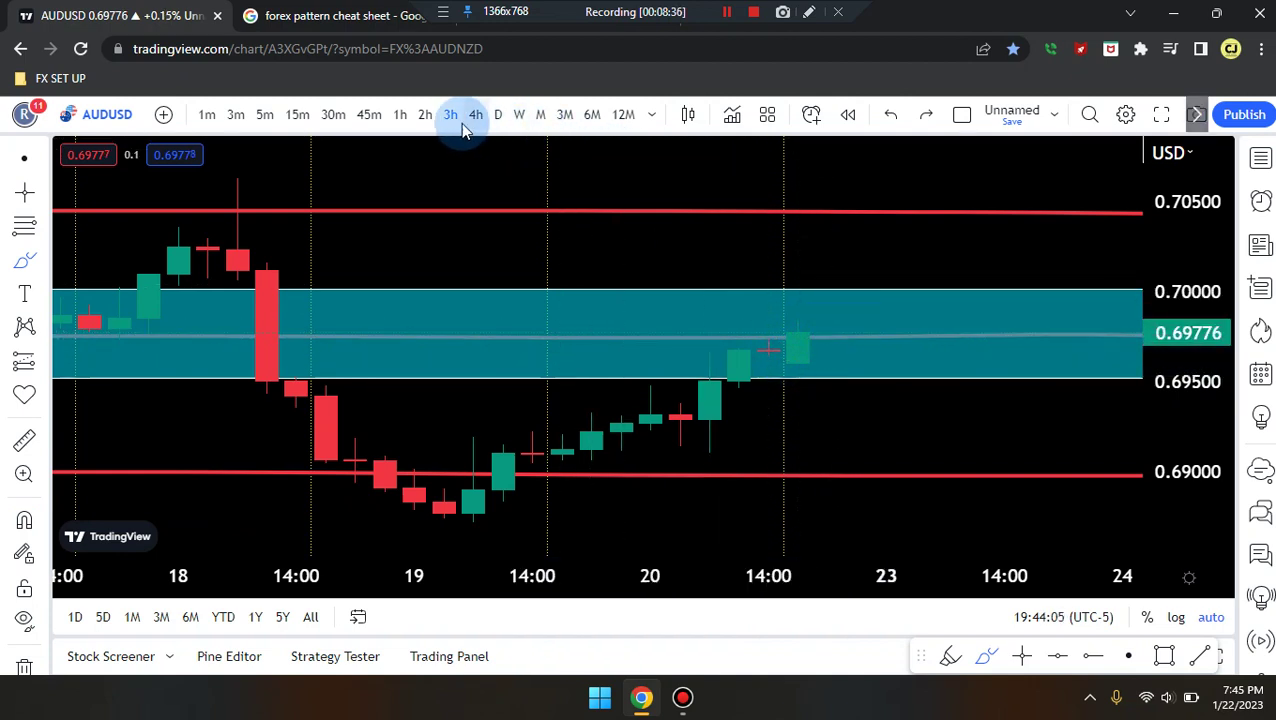
pyautogui.click(425, 116)
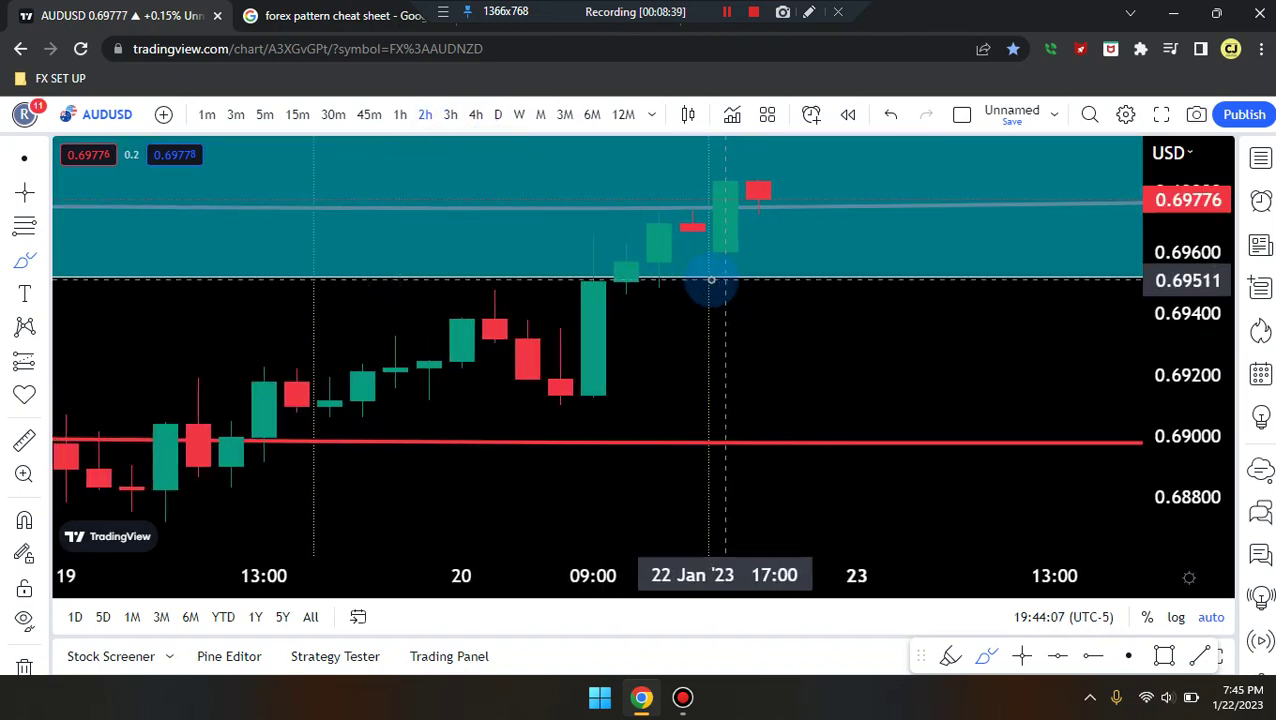
# - On the 2-hour chart, sketch trial red paths up from the latest candles, undoing the first
pyautogui.scroll(-5, 711, 280)
pyautogui.scroll(5, 855, 342)
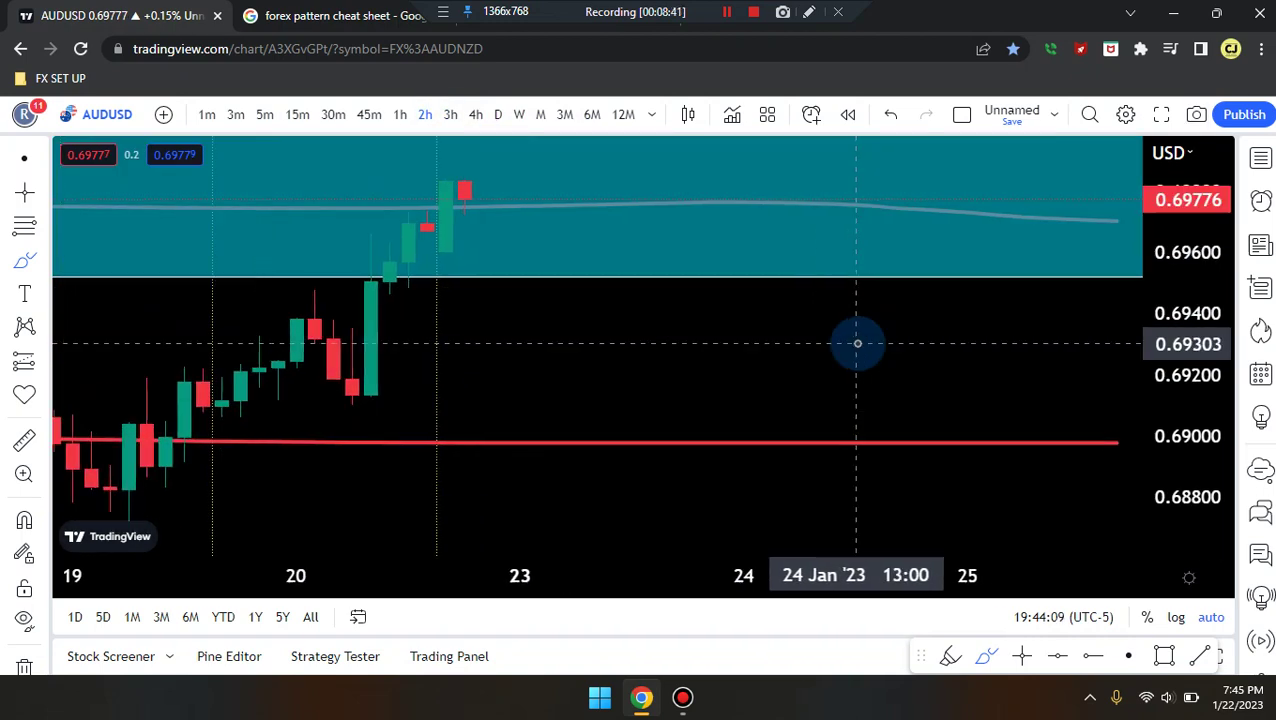
pyautogui.scroll(-4, 857, 343)
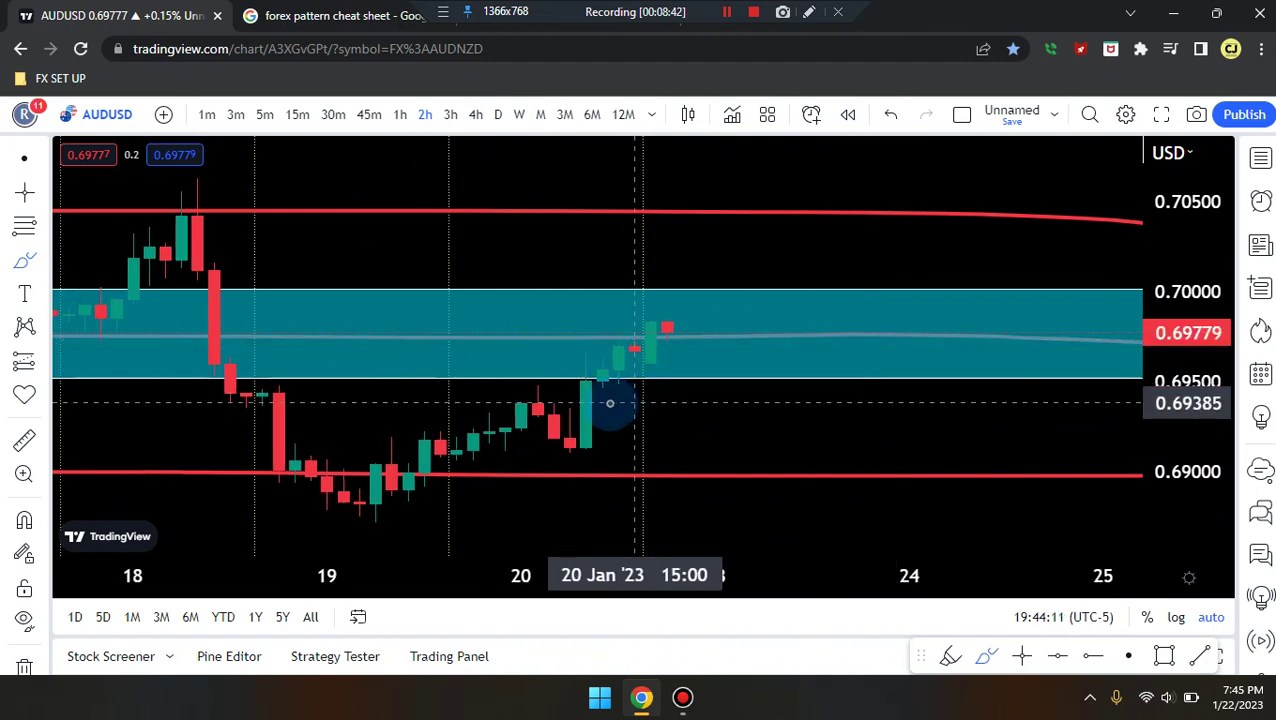
pyautogui.moveTo(602, 356)
pyautogui.mouseDown()
pyautogui.moveTo(664, 296)
pyautogui.moveTo(682, 330)
pyautogui.moveTo(720, 297)
pyautogui.mouseUp()
pyautogui.hotkey('ctrl', 'z')
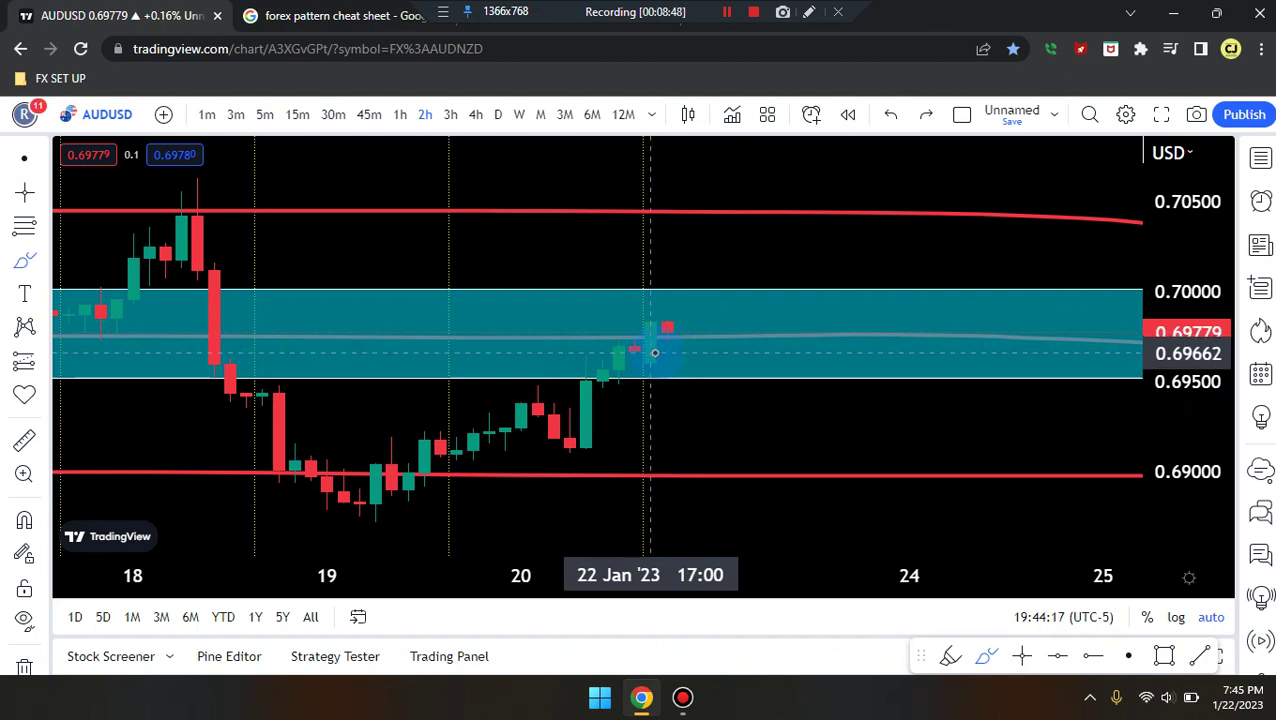
pyautogui.moveTo(643, 360); pyautogui.dragTo(647, 322)
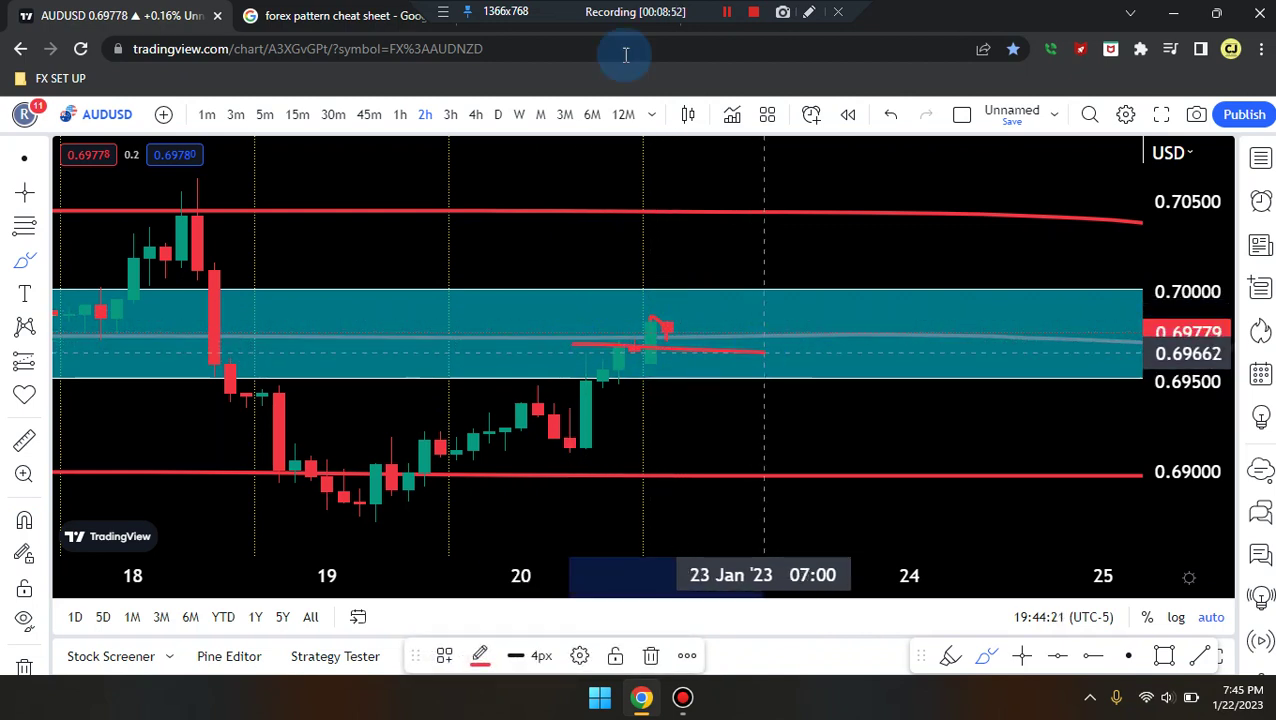
pyautogui.press('ctrl')
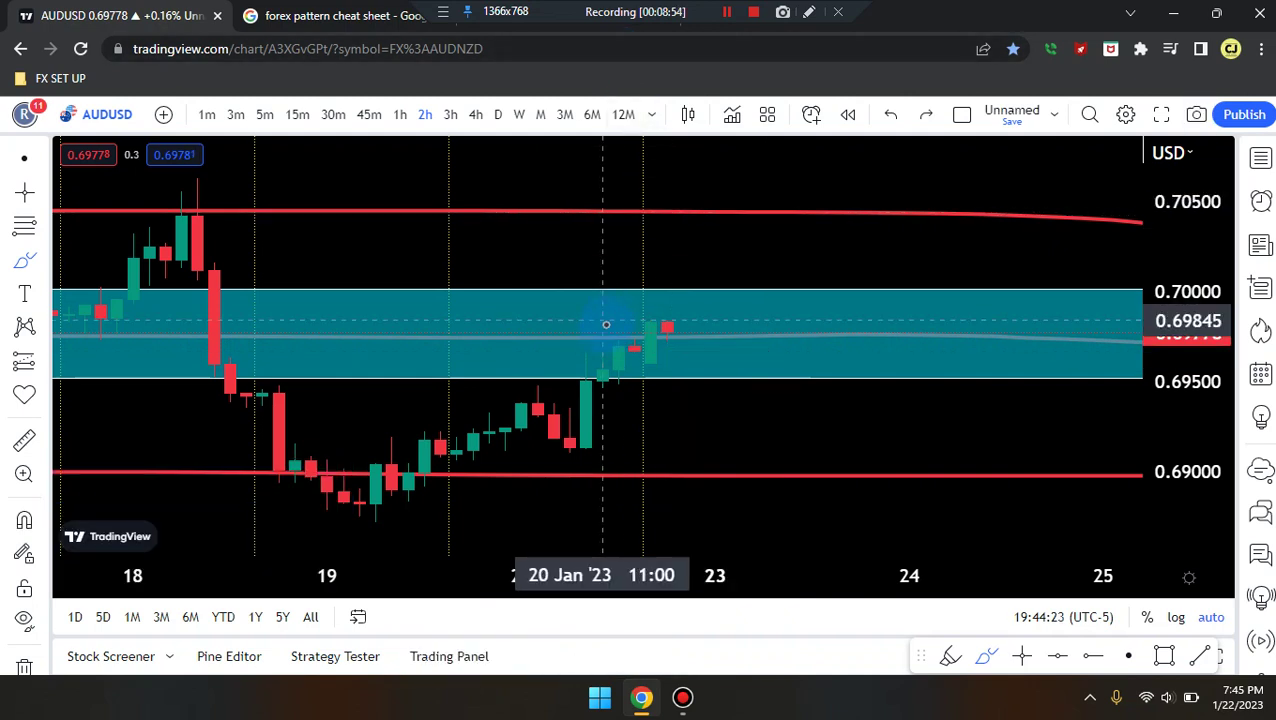
# - Brush a red horizontal stroke at the current price, undo the curved and wavy sketches, then go 1-hour
pyautogui.moveTo(603, 333); pyautogui.dragTo(735, 334)
pyautogui.moveTo(632, 352)
pyautogui.mouseDown()
pyautogui.moveTo(653, 310)
pyautogui.moveTo(668, 335)
pyautogui.moveTo(728, 261)
pyautogui.mouseUp()
pyautogui.hotkey('ctrl', 'z')
pyautogui.moveTo(682, 325)
pyautogui.mouseDown()
pyautogui.moveTo(762, 241)
pyautogui.moveTo(748, 272)
pyautogui.moveTo(698, 268)
pyautogui.mouseUp()
pyautogui.hotkey('ctrl', 'z')
pyautogui.hotkey('ctrl', 'z')
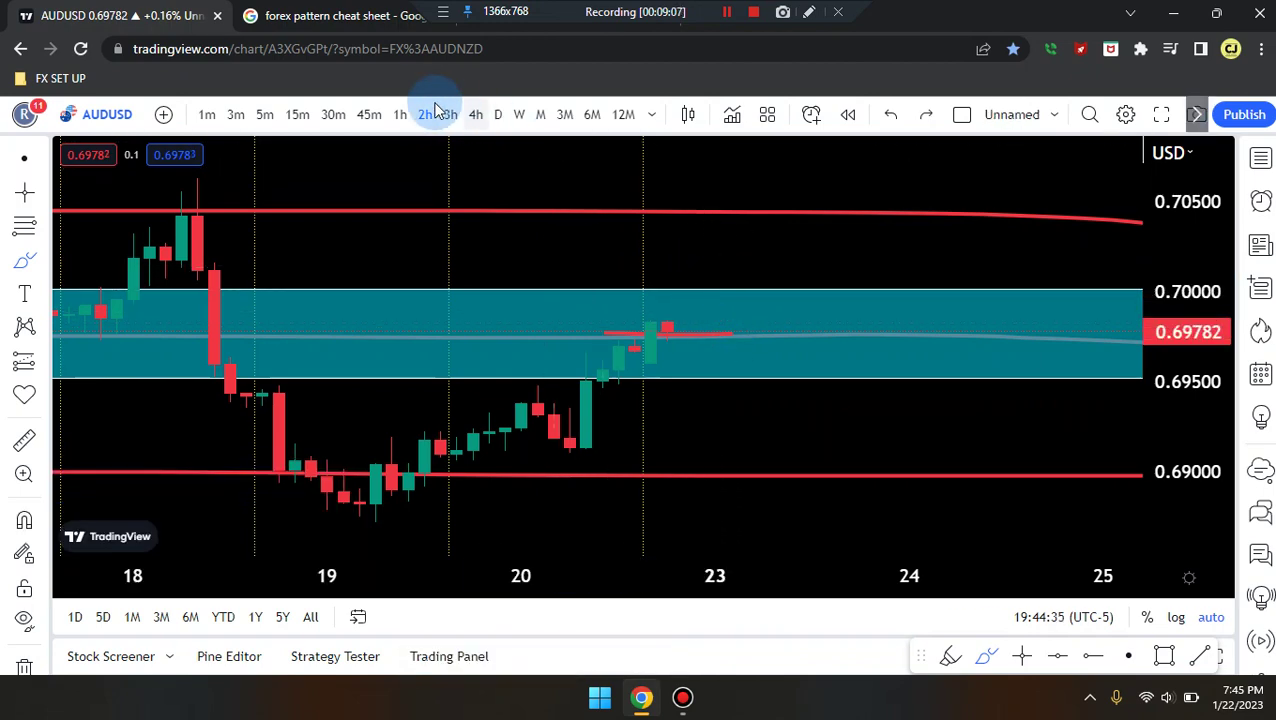
pyautogui.click(401, 114)
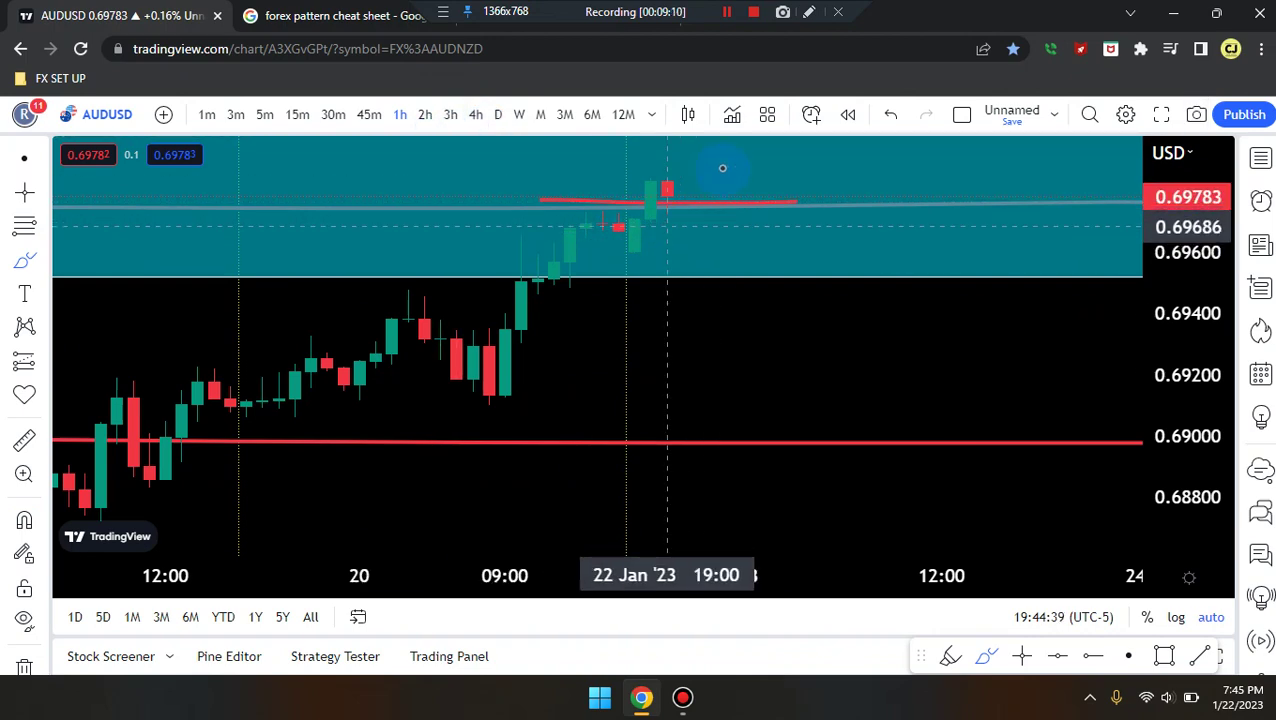
# - Switch to 45-minute candles and brush a red horizontal stroke and short path by the latest candle
pyautogui.click(369, 115)
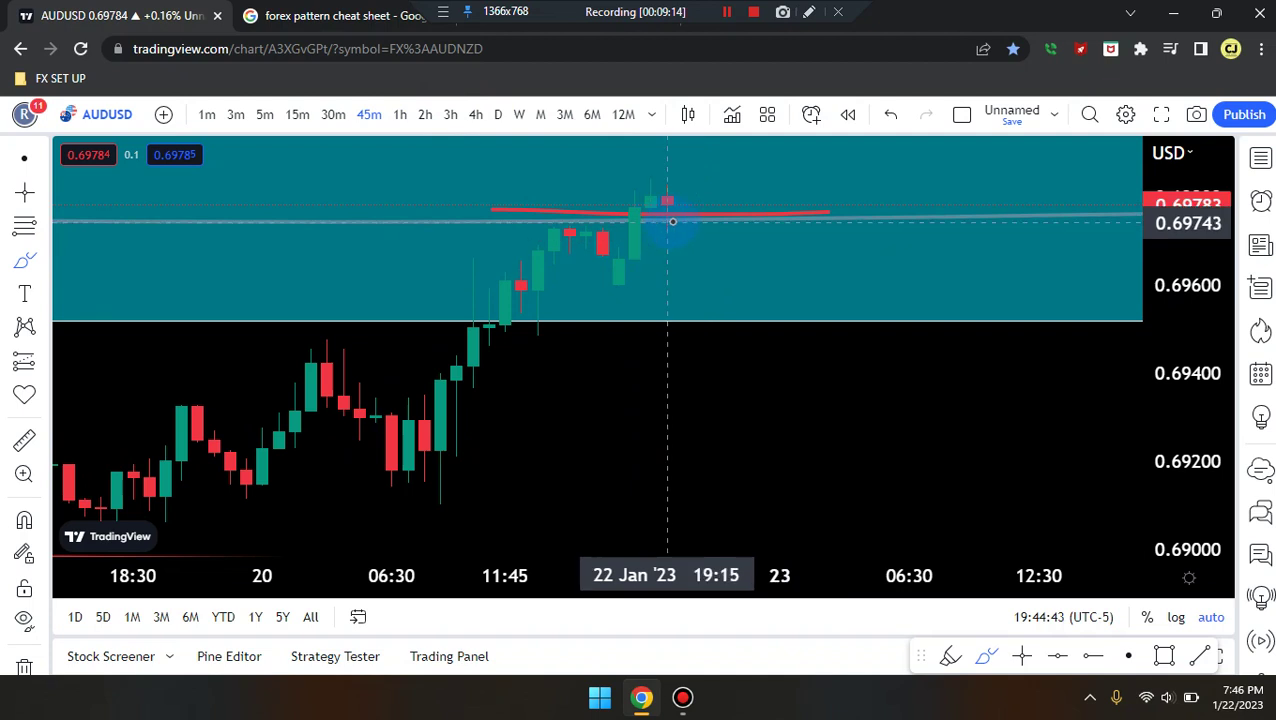
pyautogui.moveTo(633, 234); pyautogui.dragTo(735, 241)
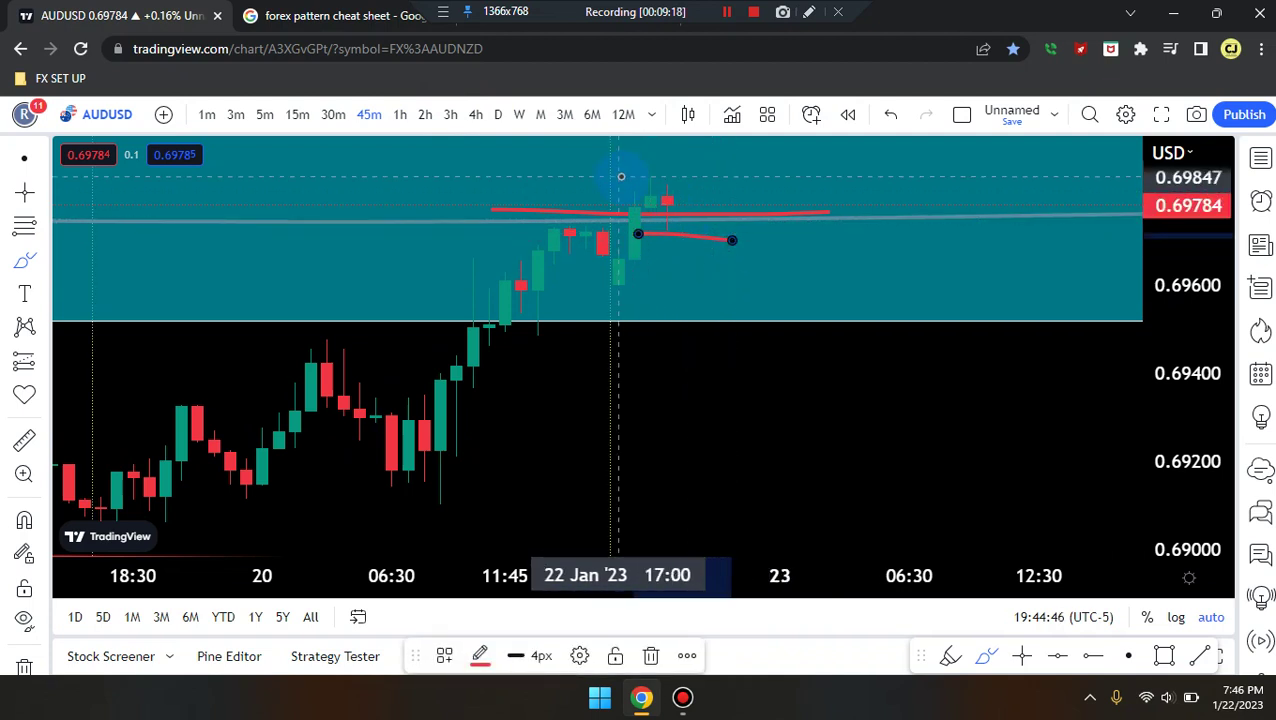
pyautogui.moveTo(624, 178)
pyautogui.mouseDown()
pyautogui.moveTo(627, 208)
pyautogui.moveTo(704, 209)
pyautogui.moveTo(650, 186)
pyautogui.mouseUp()
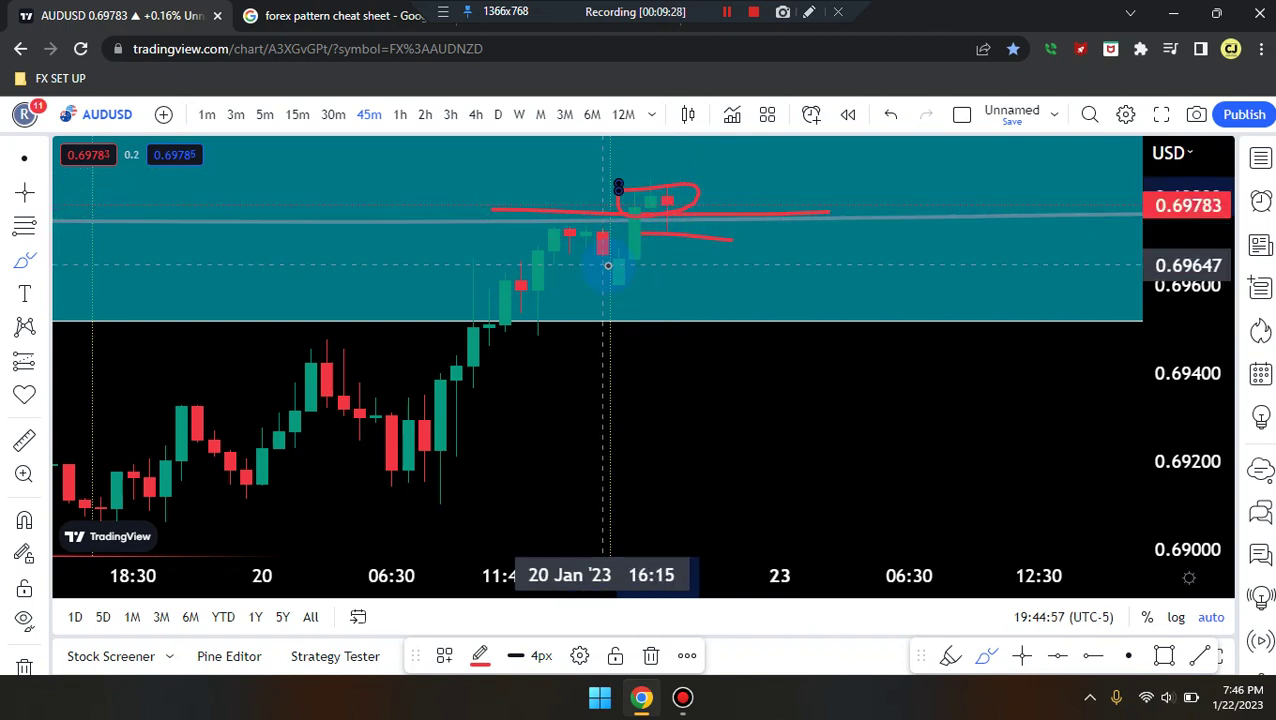
# - Sketch and undo a red zigzag path, then bring up the forex pattern cheat sheet image results
pyautogui.moveTo(486, 343)
pyautogui.mouseDown()
pyautogui.moveTo(505, 245)
pyautogui.moveTo(521, 289)
pyautogui.moveTo(565, 215)
pyautogui.moveTo(633, 171)
pyautogui.mouseUp()
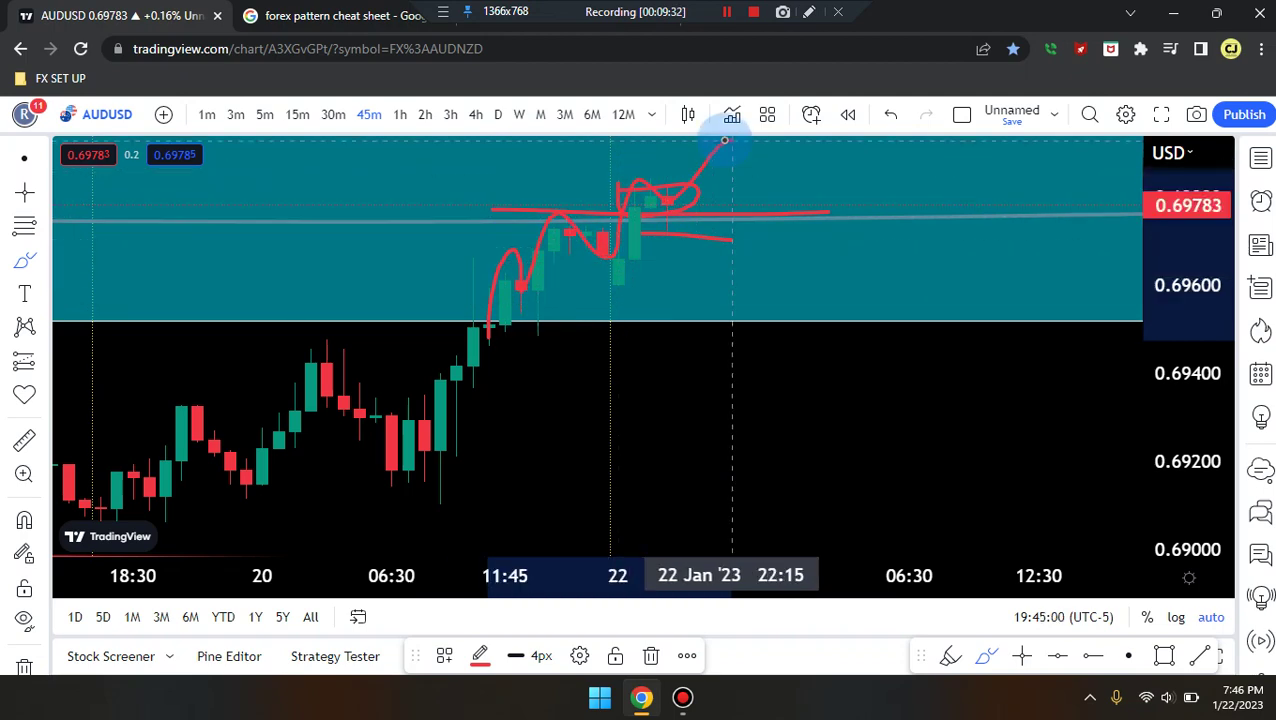
pyautogui.hotkey('ctrl', 'z')
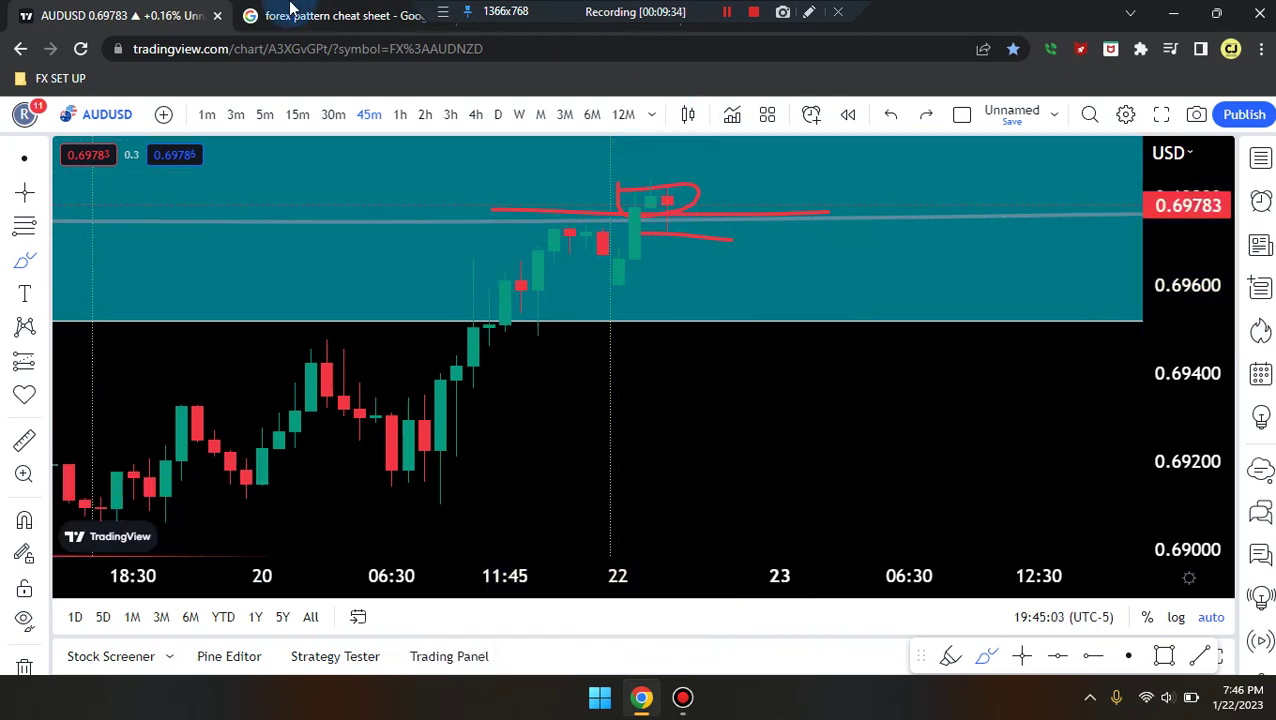
pyautogui.click(292, 12)
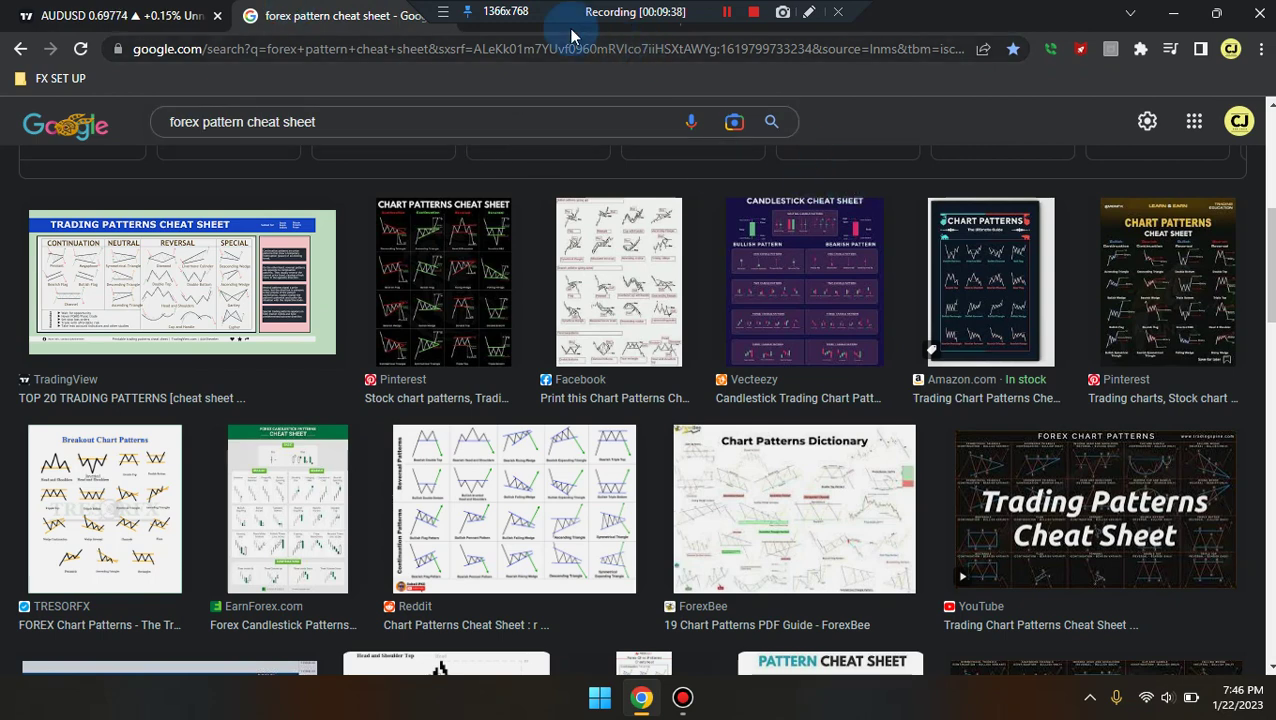
# - Browse back to the breakout-and-retest image results and forward to the cheat sheet, then return to the AUDUSD chart
pyautogui.hotkey('alt', 'Left')
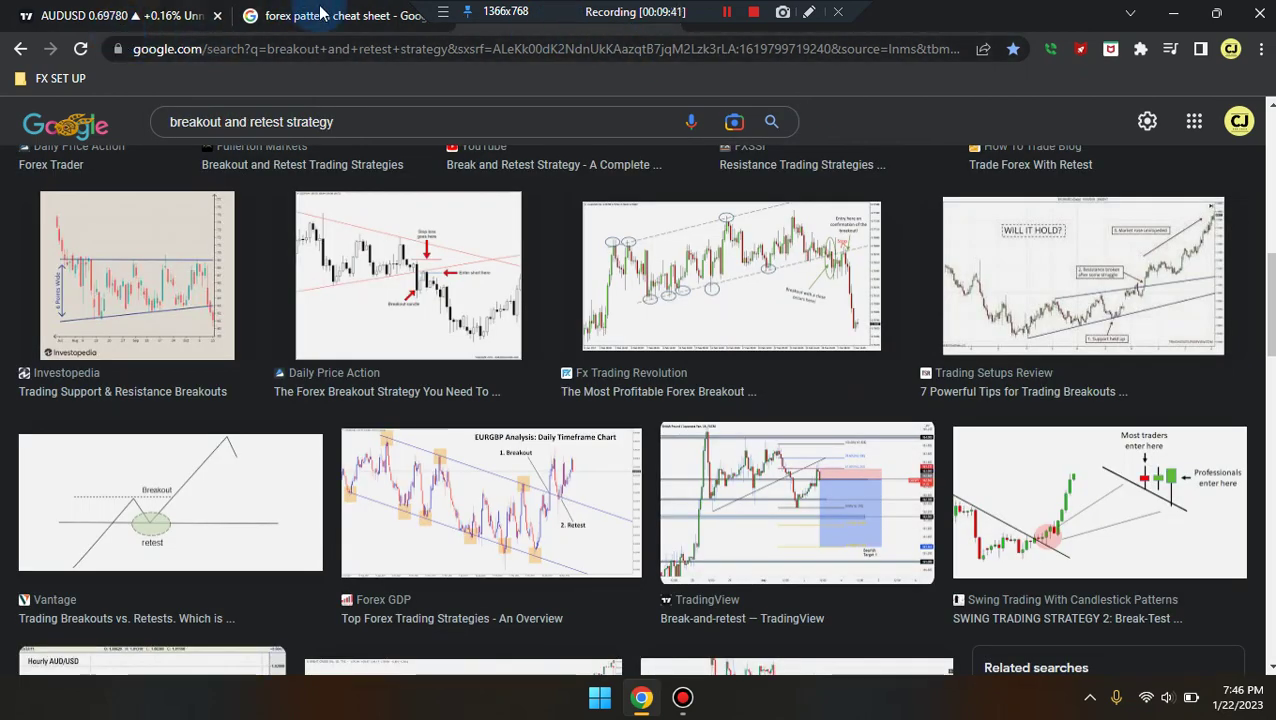
pyautogui.hotkey('alt', 'Right')
pyautogui.click(124, 12)
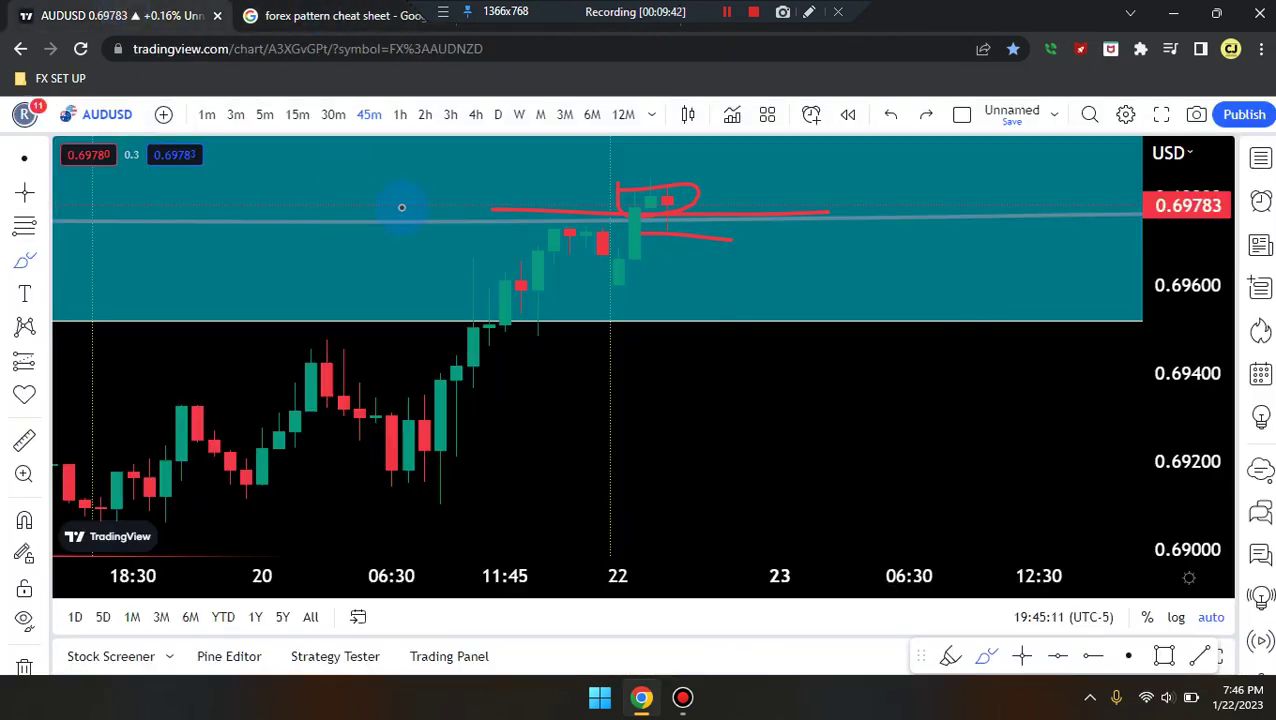